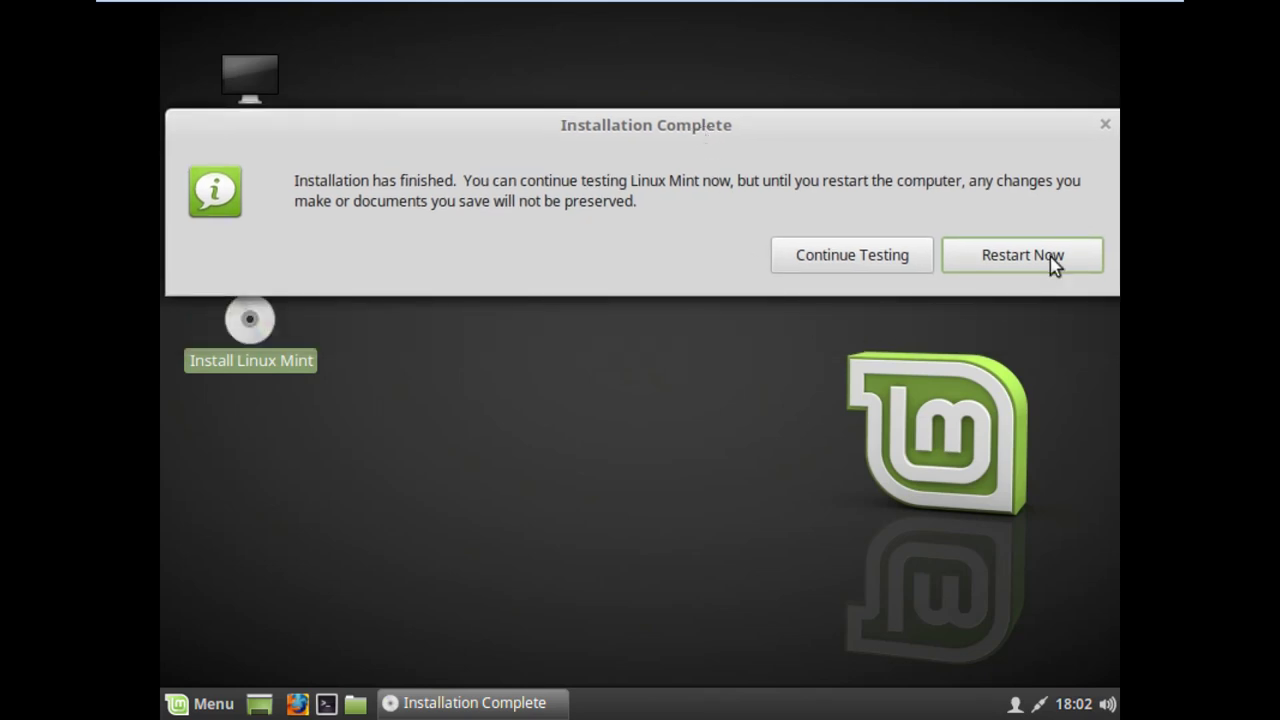
Restart the computer to finish the Linux Mint installation, continuing past the request to remove the installation medium.
{"action": "left_click", "coordinate": [1053, 258]}
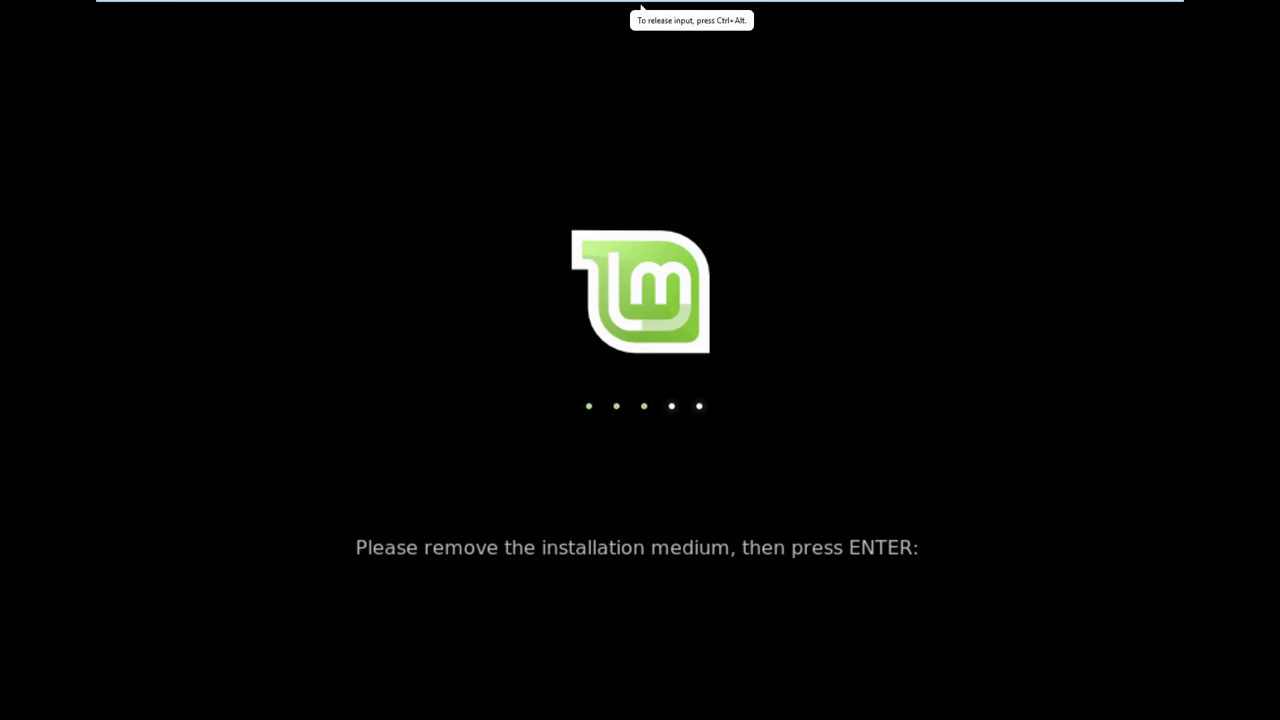
{"action": "key", "text": "Return"}
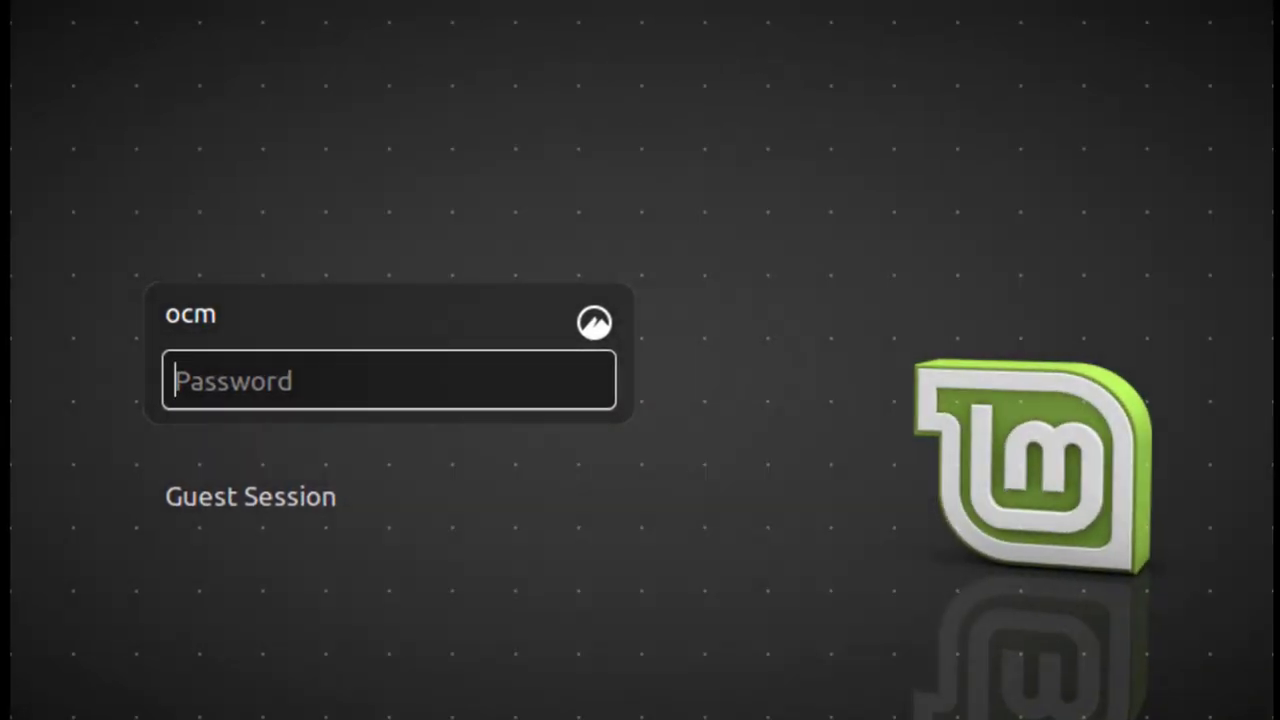
Log in to the installed system with the account password and close the Welcome Screen.
{"action": "type", "text": "•••••"}
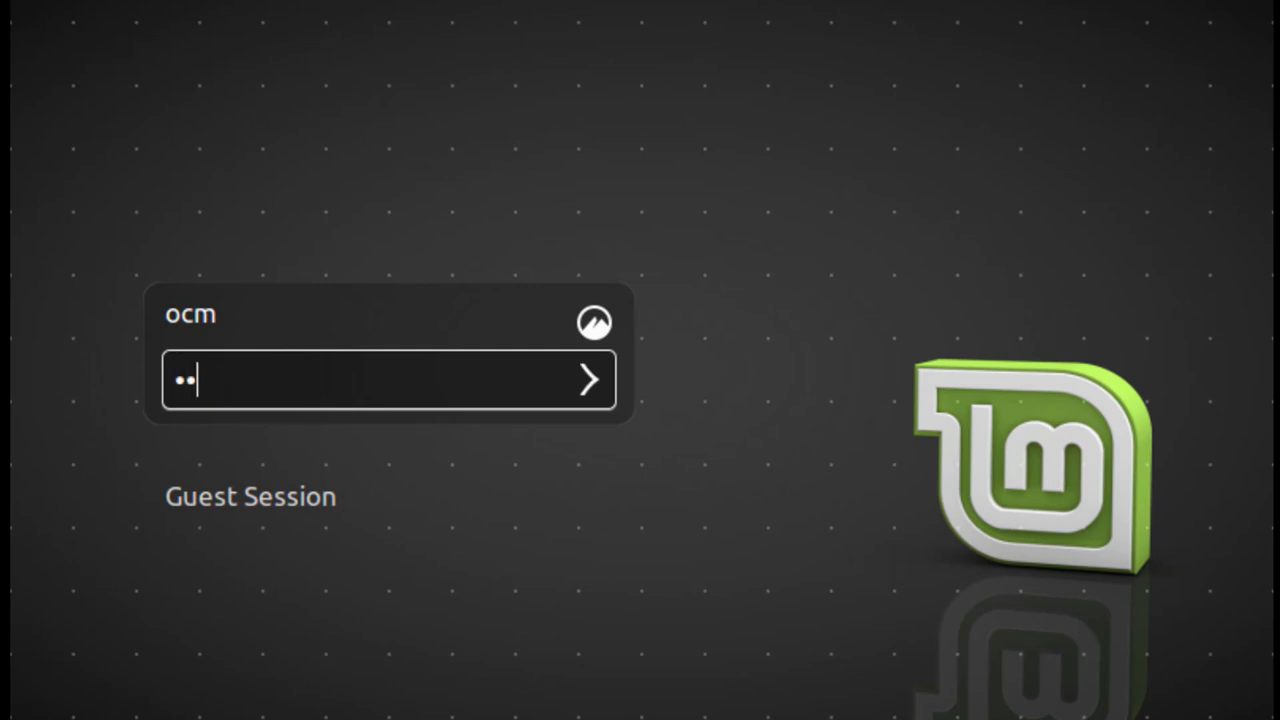
{"action": "type", "text": "••"}
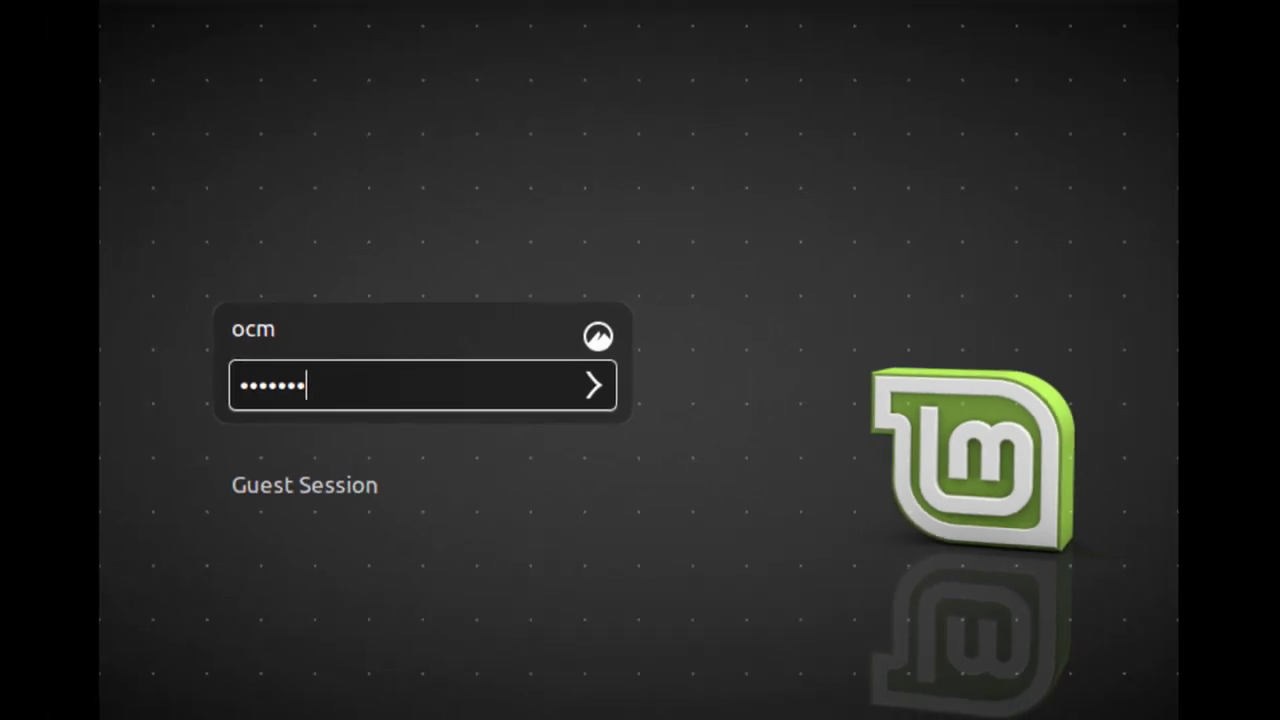
{"action": "type", "text": "•"}
{"action": "key", "text": "Return"}
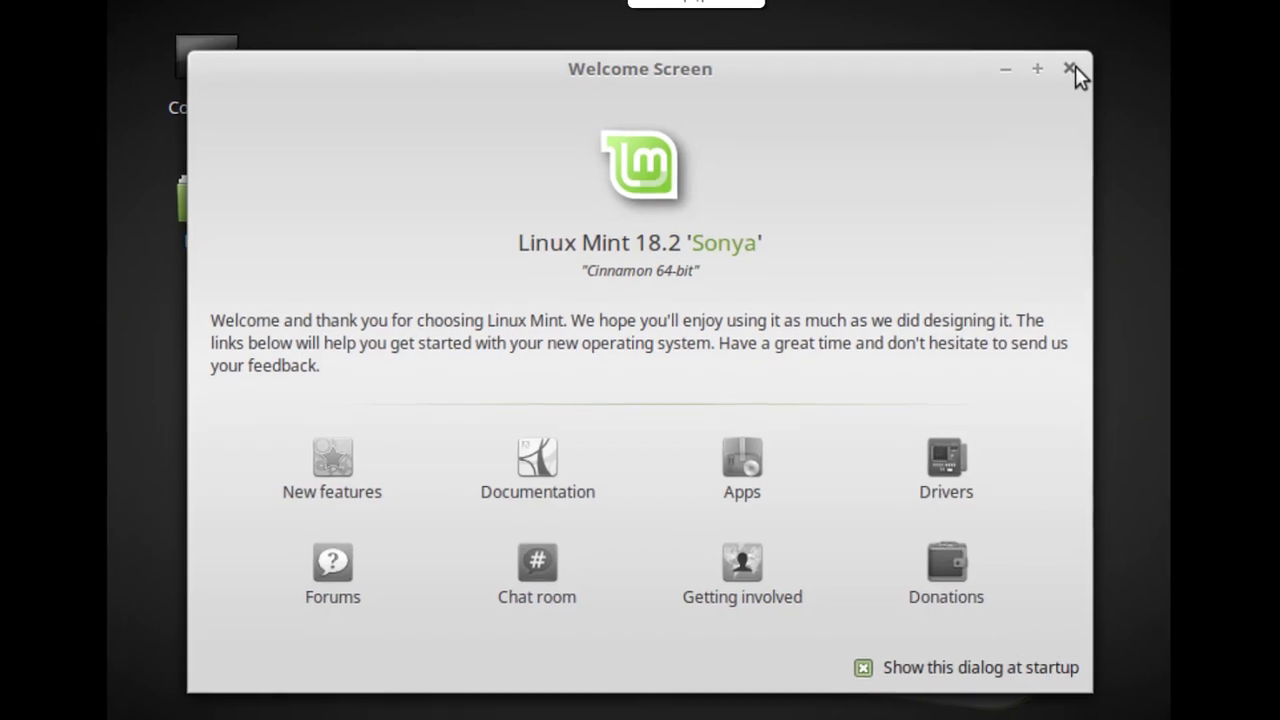
{"action": "left_click", "coordinate": [1040, 64]}
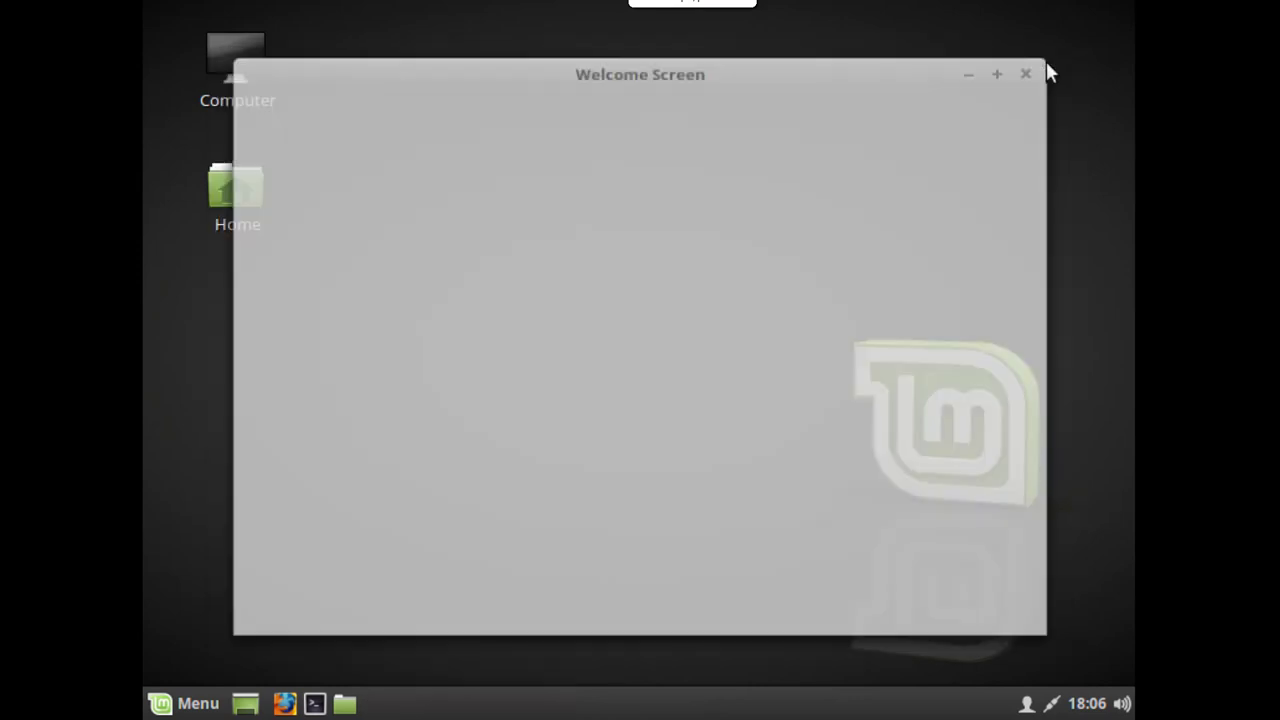
Open LibreOffice Writer to view its blank document, and close it again.
{"action": "left_click", "coordinate": [170, 698]}
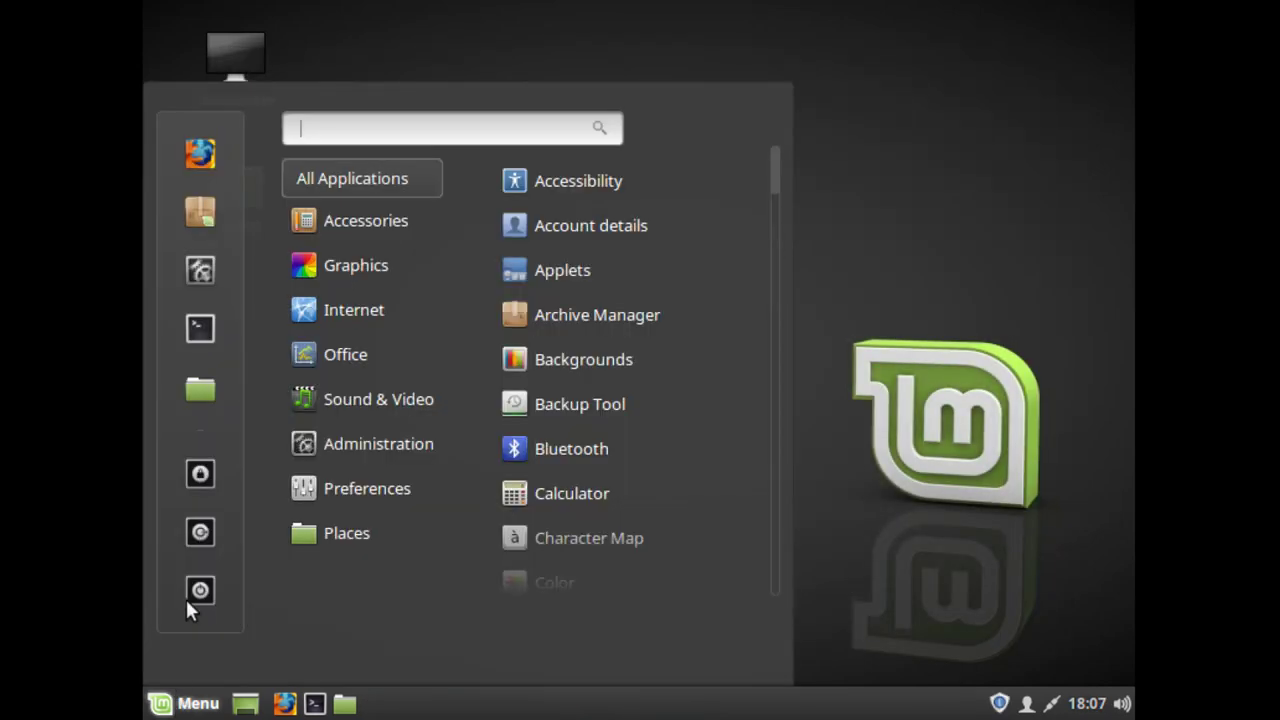
{"action": "mouse_move", "coordinate": [342, 353]}
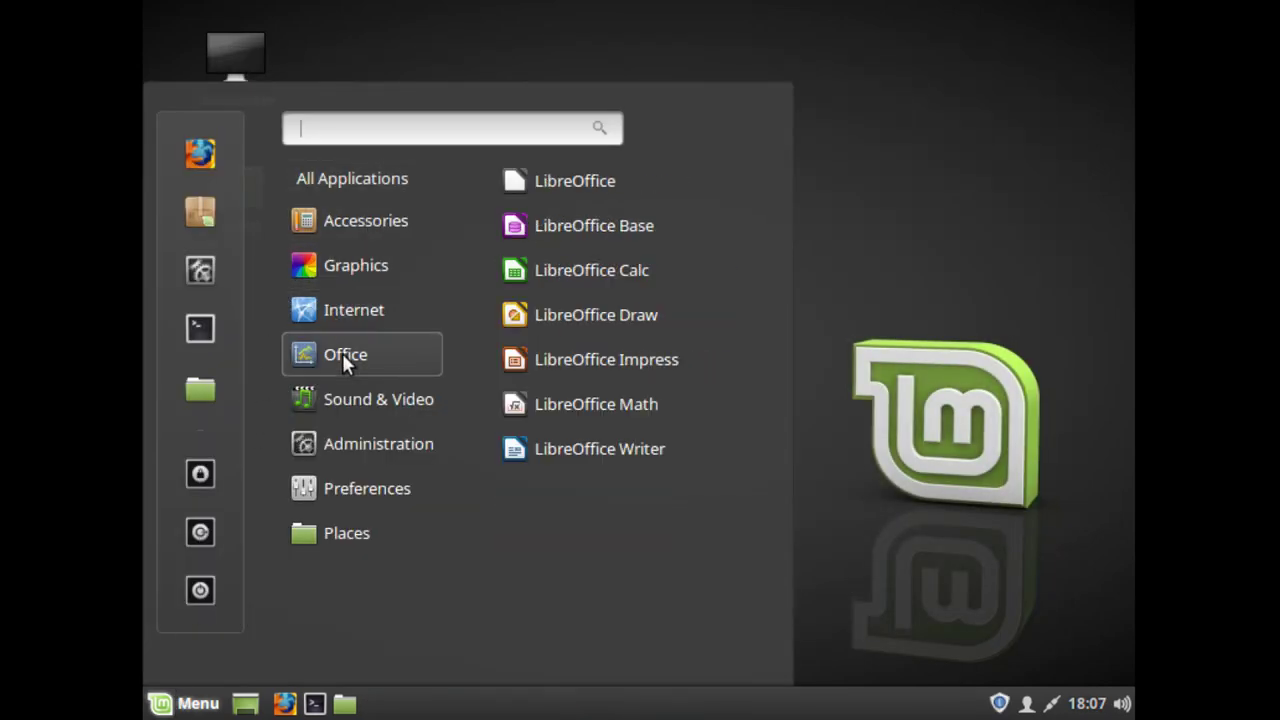
{"action": "left_click", "coordinate": [629, 459]}
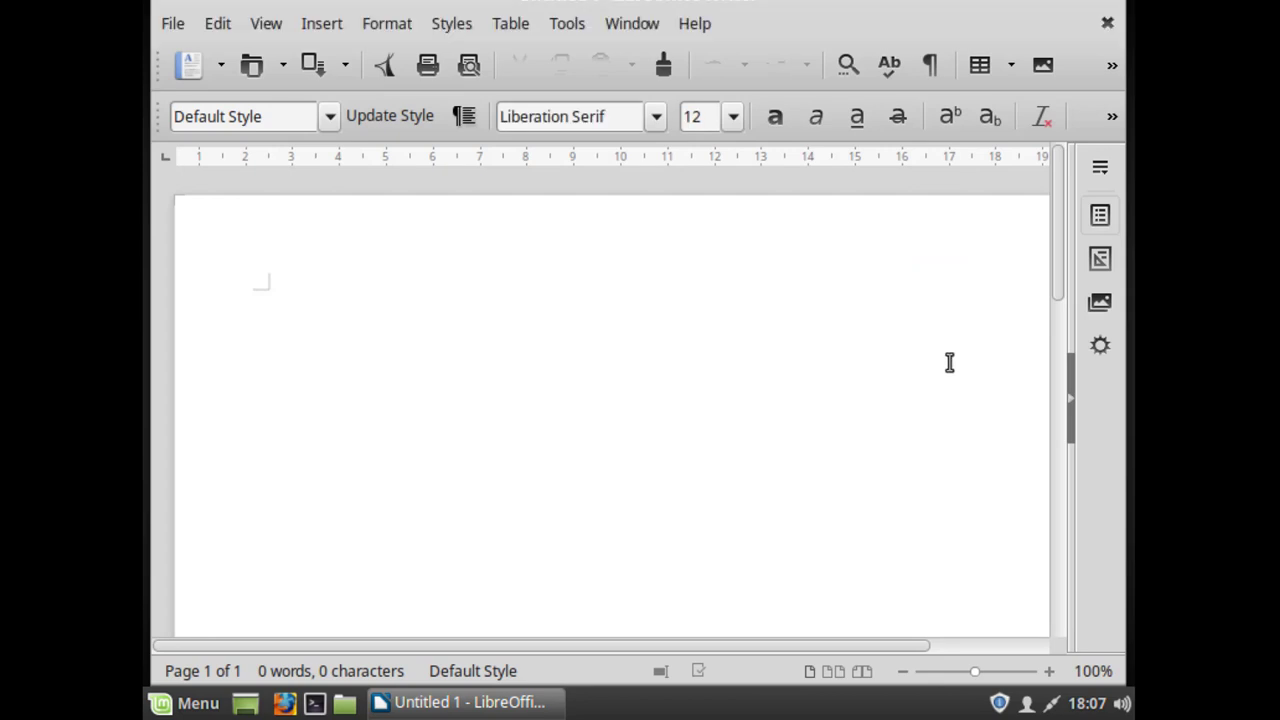
{"action": "left_click", "coordinate": [1108, 5]}
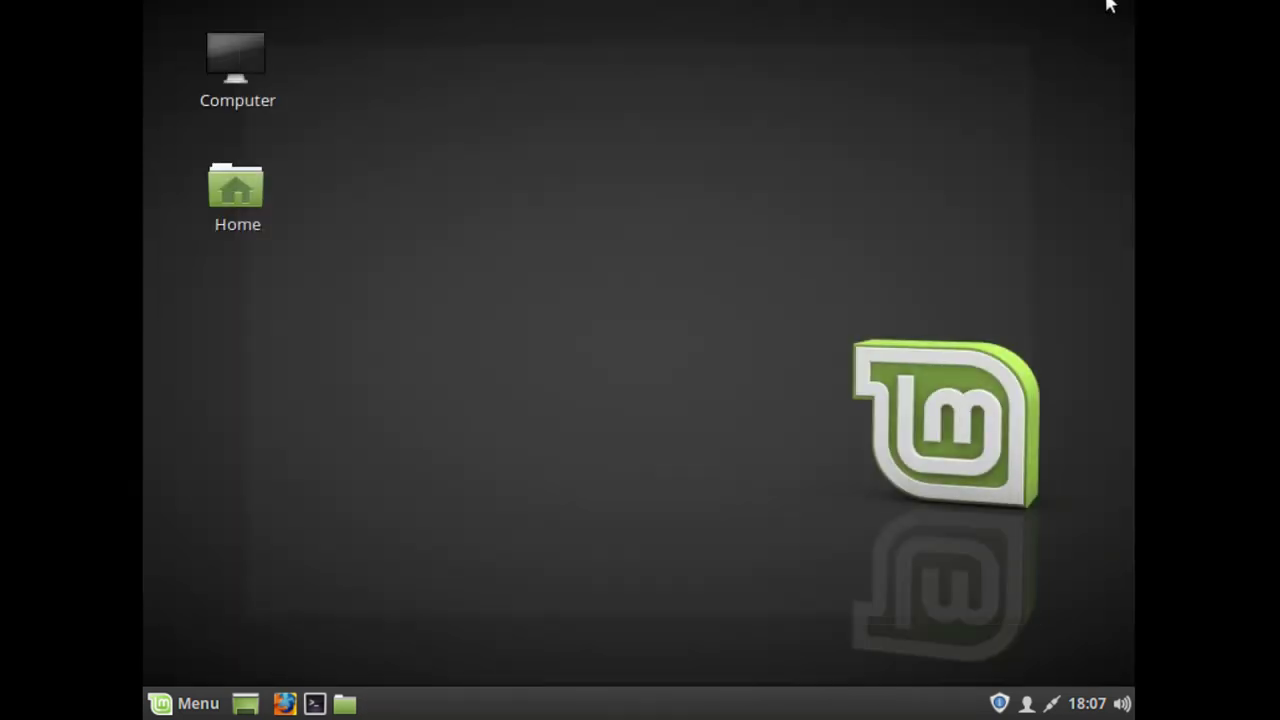
Open LibreOffice Calc to view its blank spreadsheet, and close it again.
{"action": "left_click", "coordinate": [190, 700]}
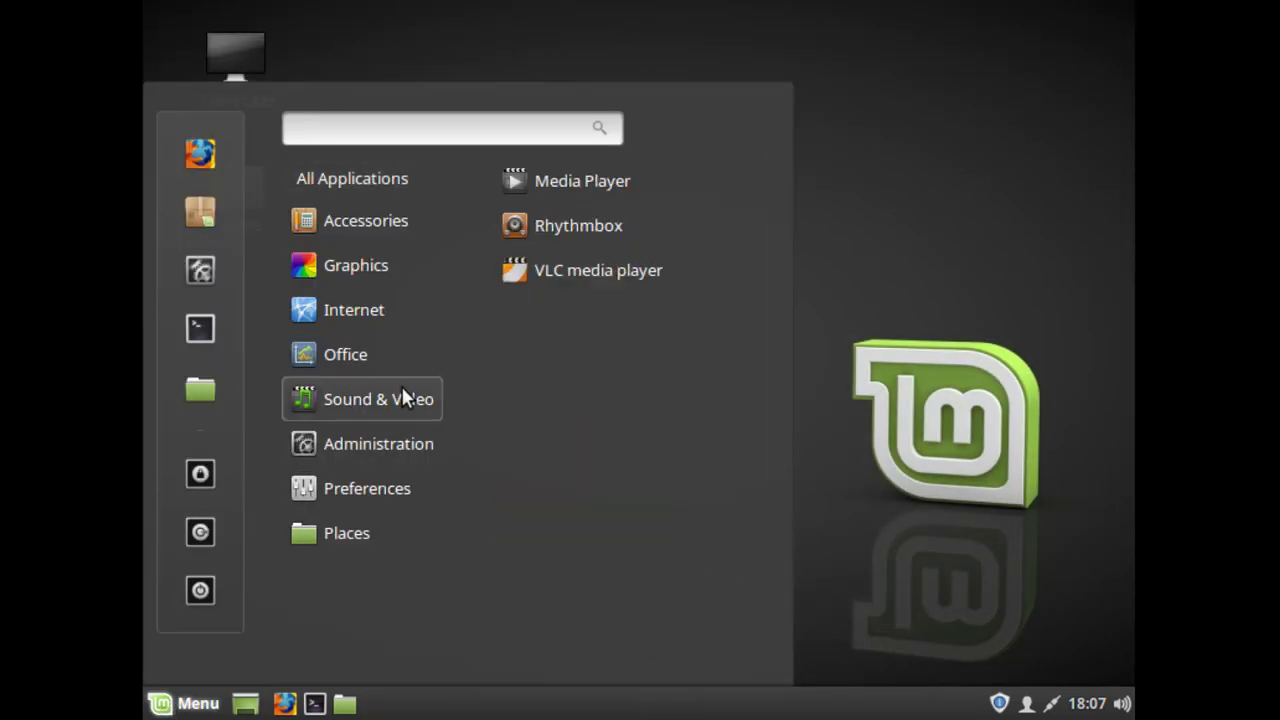
{"action": "mouse_move", "coordinate": [383, 353]}
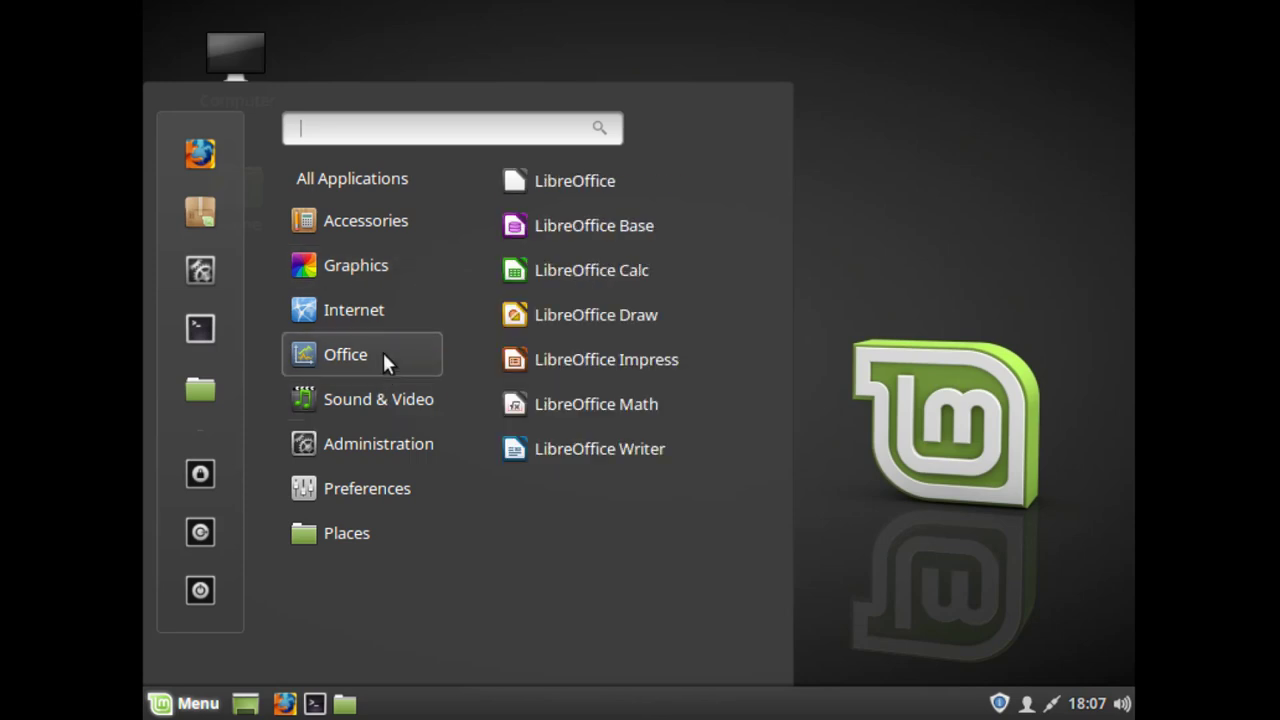
{"action": "left_click", "coordinate": [629, 273]}
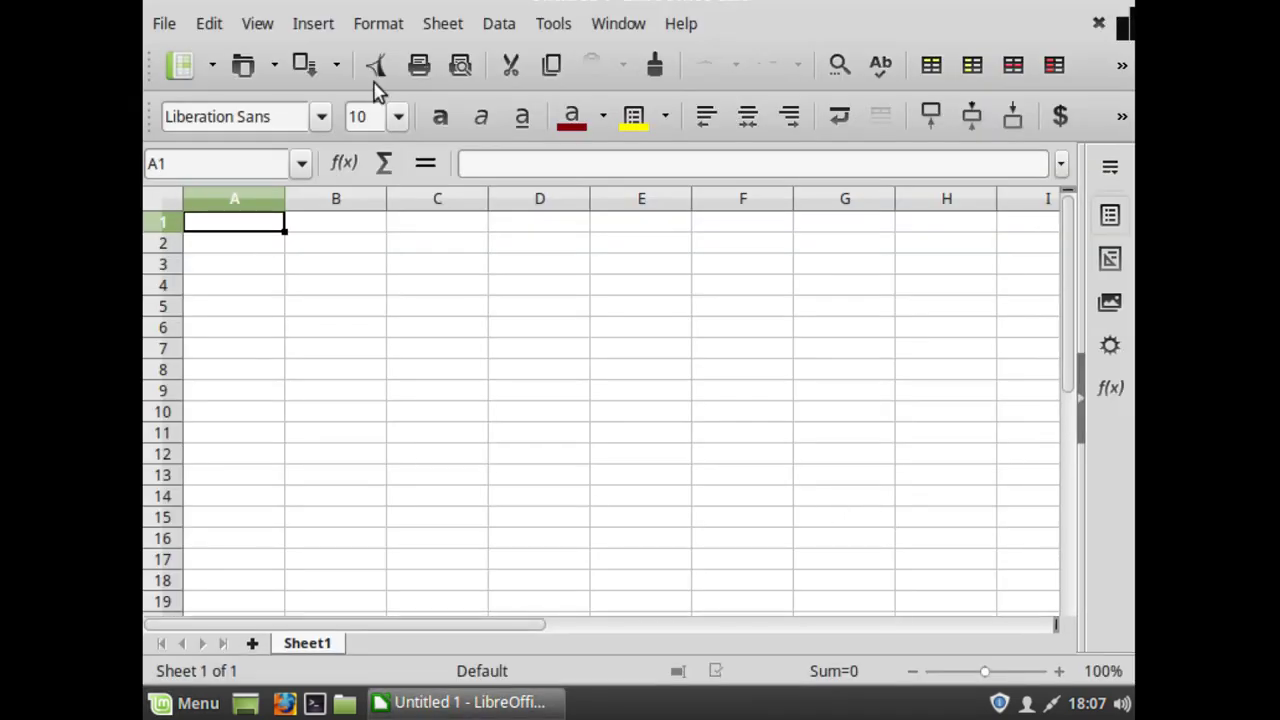
{"action": "left_click", "coordinate": [1120, 5]}
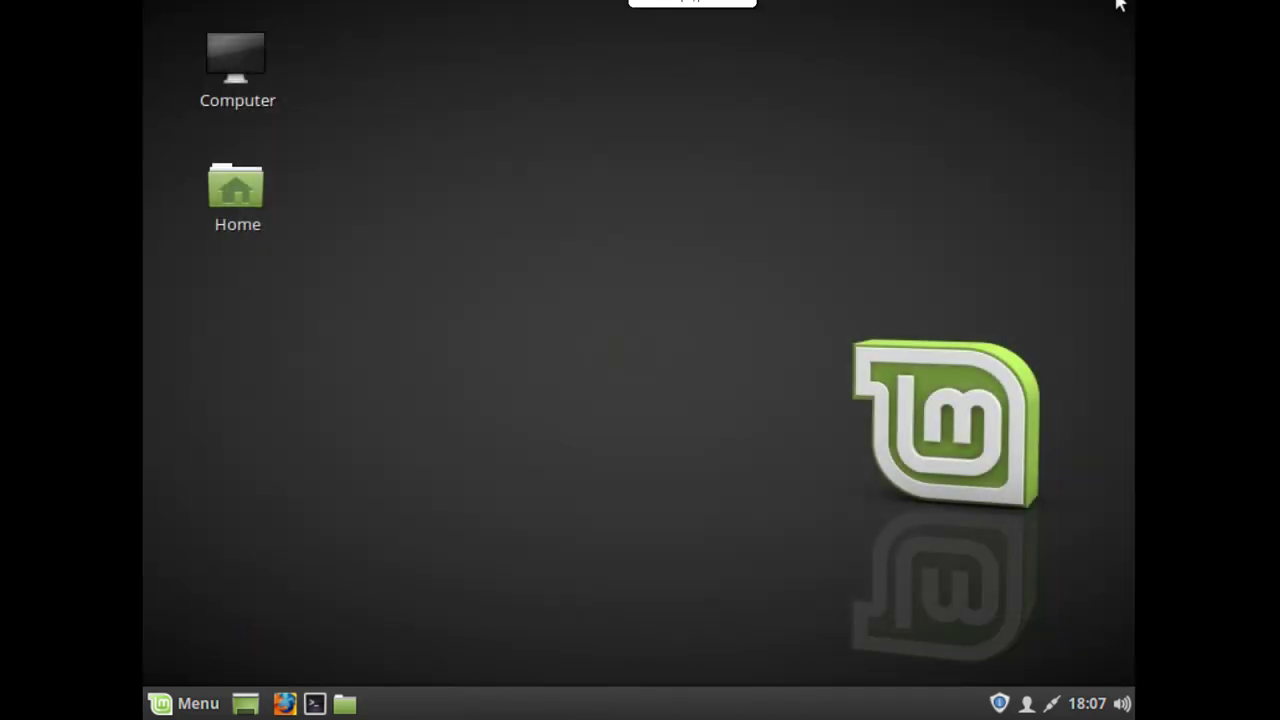
Search the installed applications for "playon" and dismiss the search.
{"action": "left_click", "coordinate": [176, 705]}
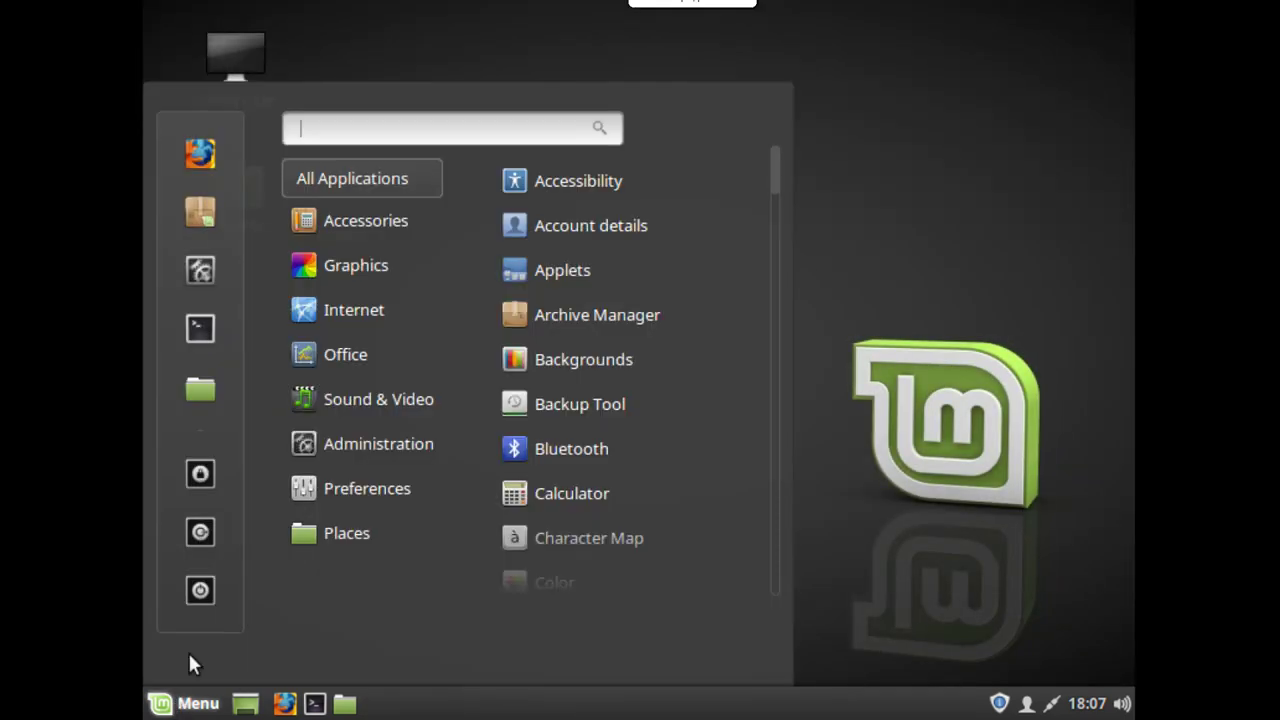
{"action": "mouse_move", "coordinate": [360, 354]}
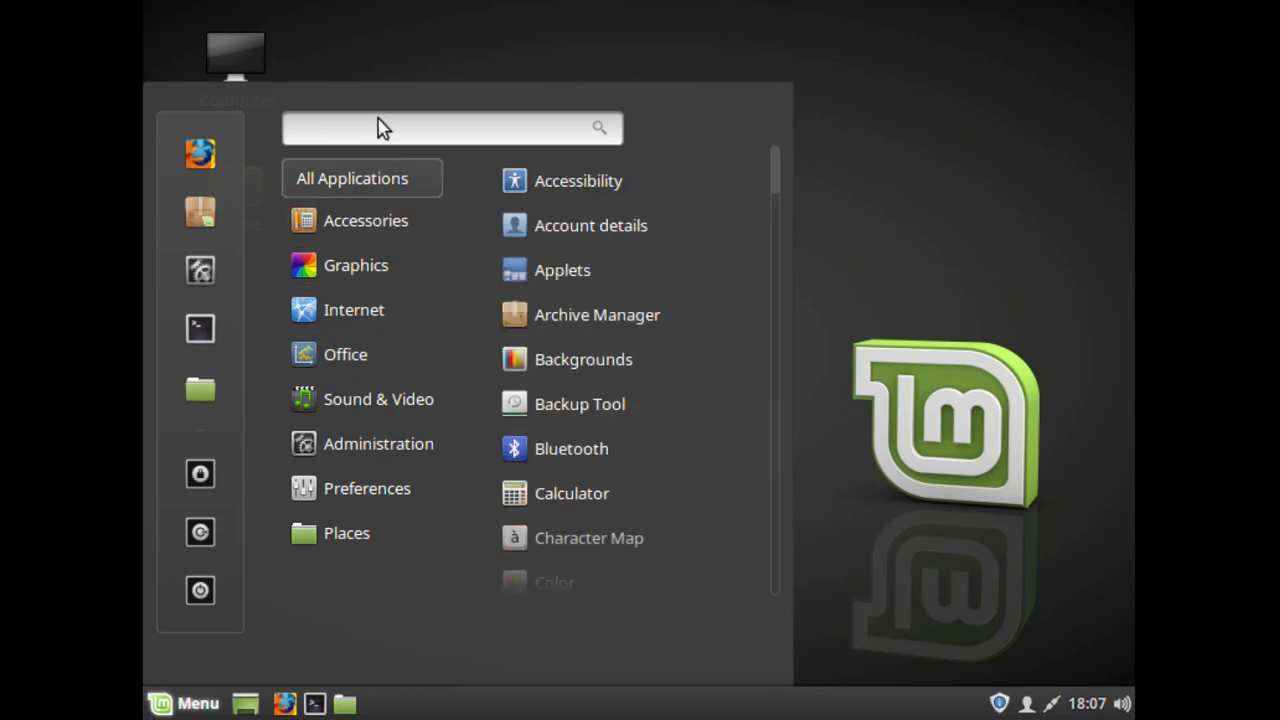
{"action": "type", "text": "pl"}
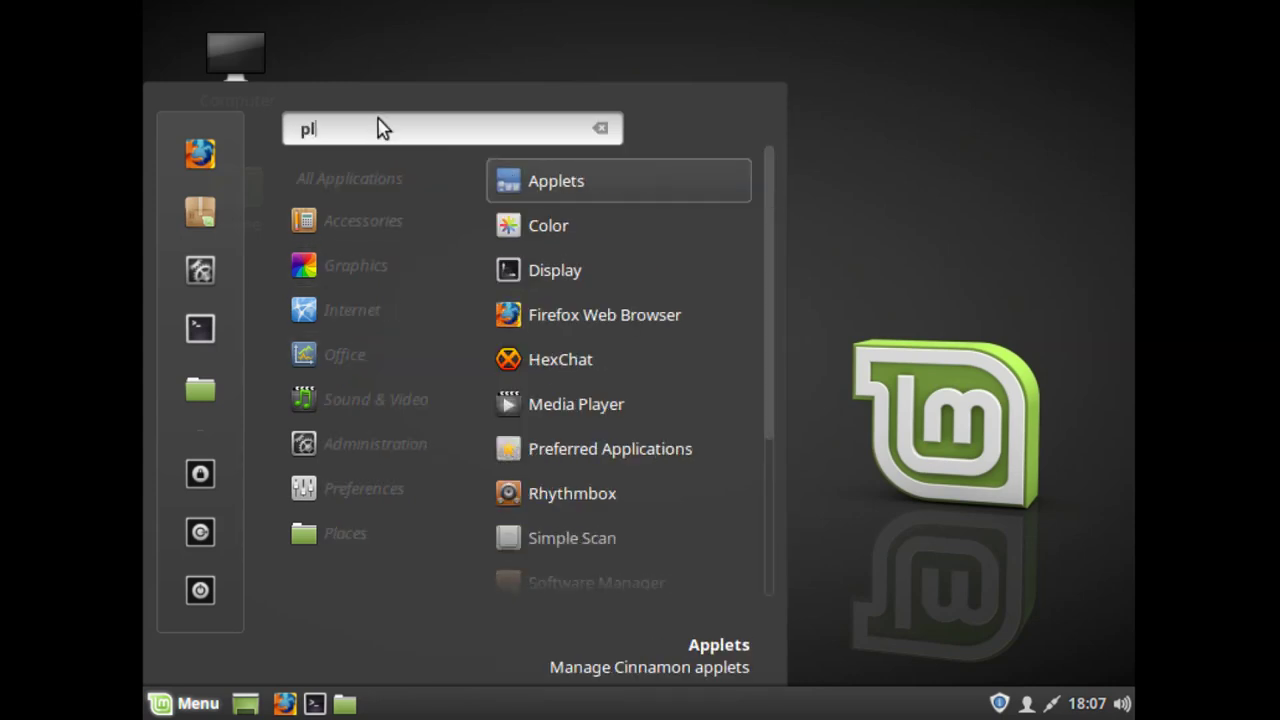
{"action": "type", "text": "ayon"}
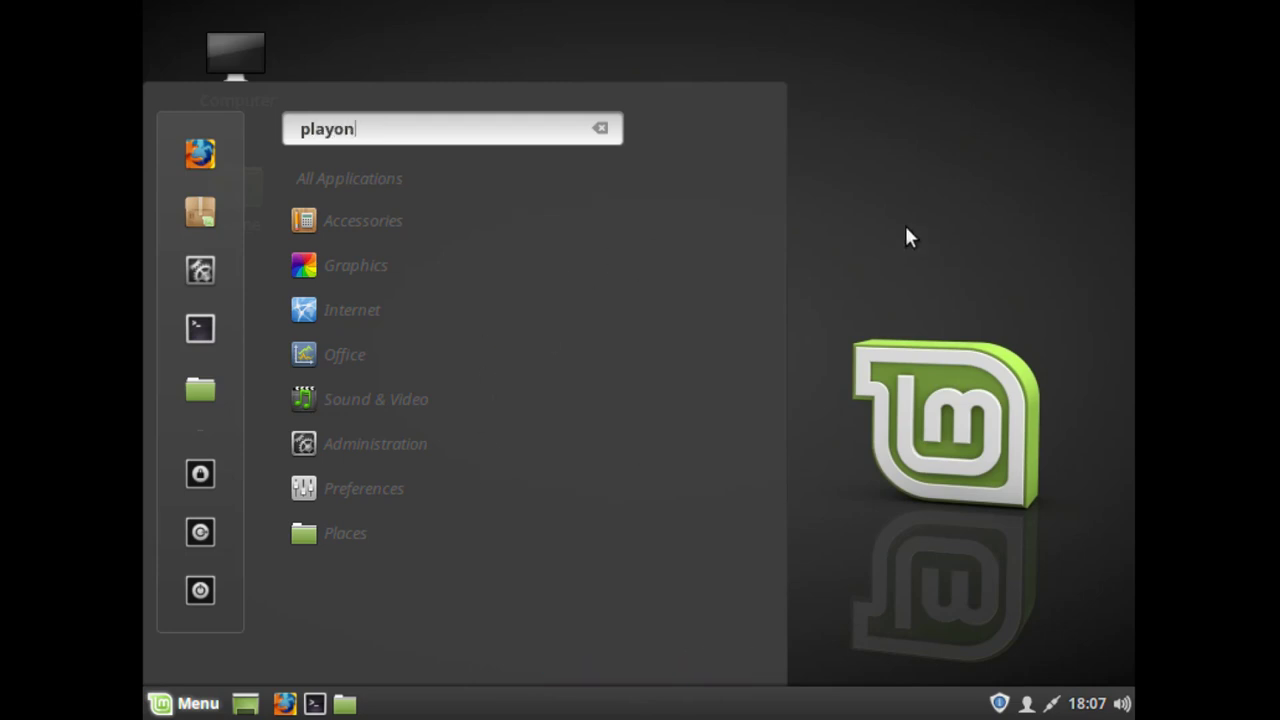
{"action": "key", "text": "Escape"}
{"action": "left_click", "coordinate": [918, 275]}
Open a terminal in the Desktop folder and run "sudo apt-get install playonlinux winbind -y", authorizing it with the account password.
{"action": "right_click", "coordinate": [572, 172]}
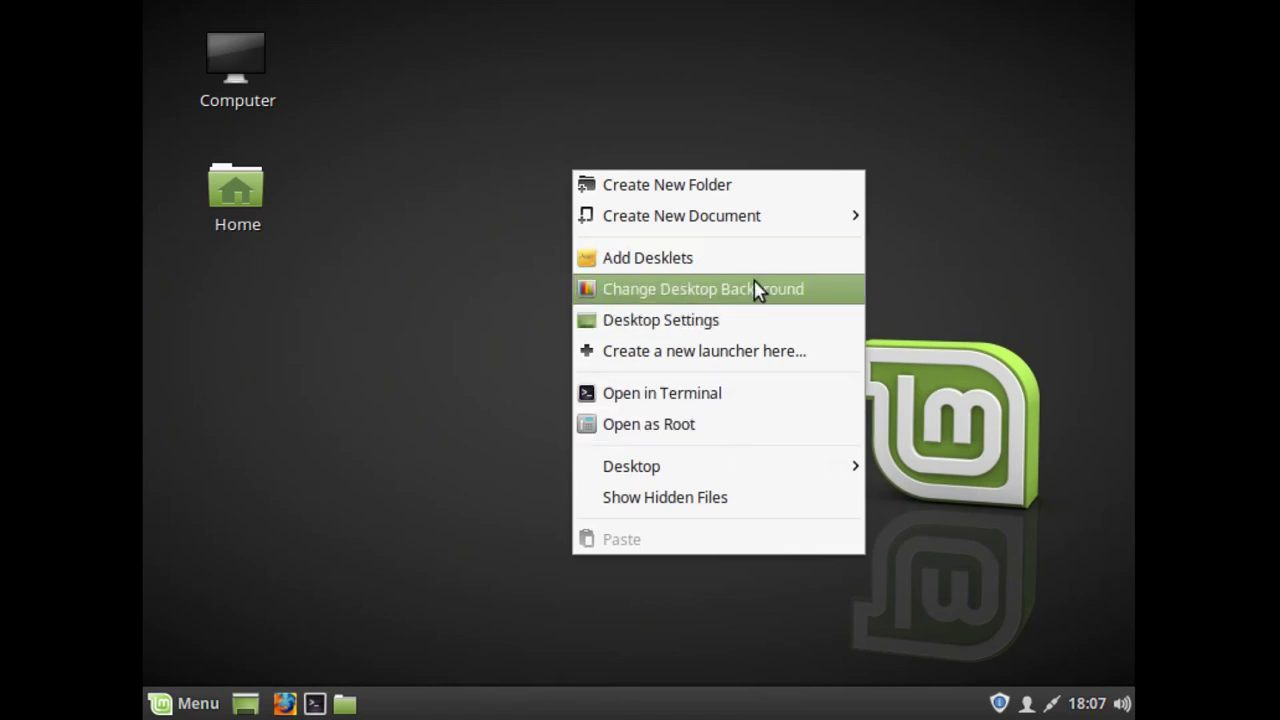
{"action": "left_click", "coordinate": [721, 380]}
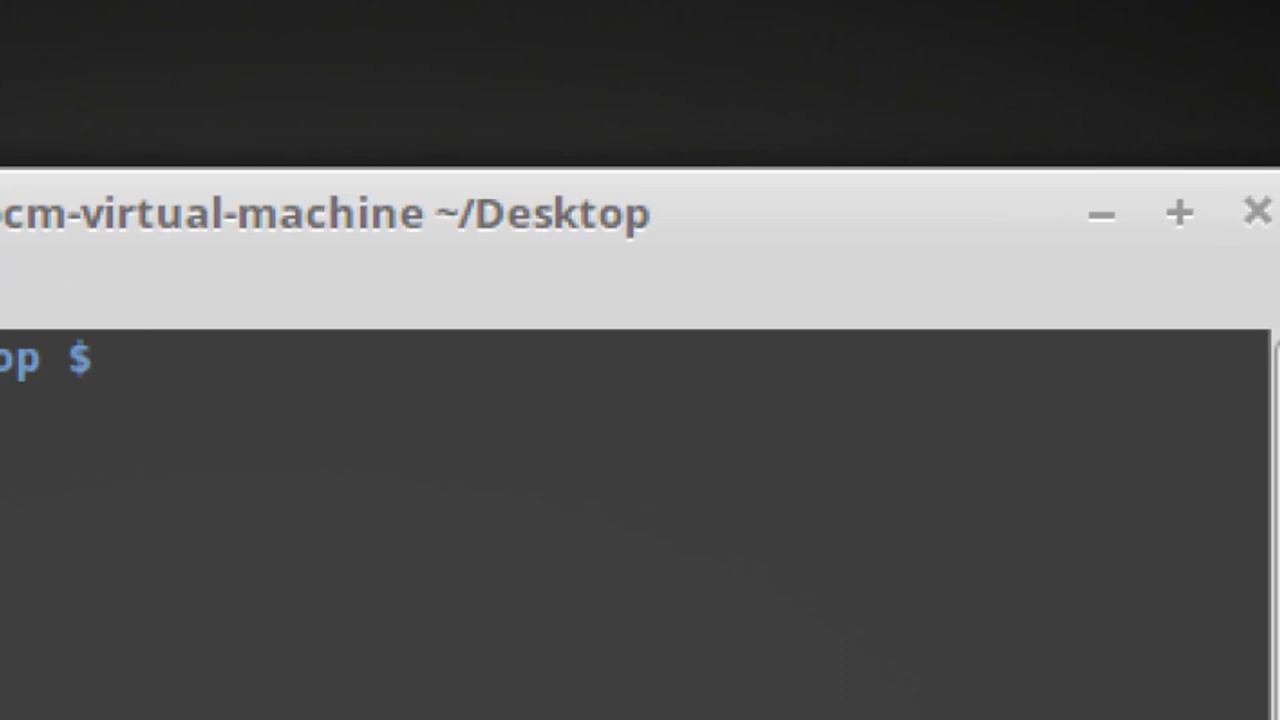
{"action": "type", "text": "sudo"}
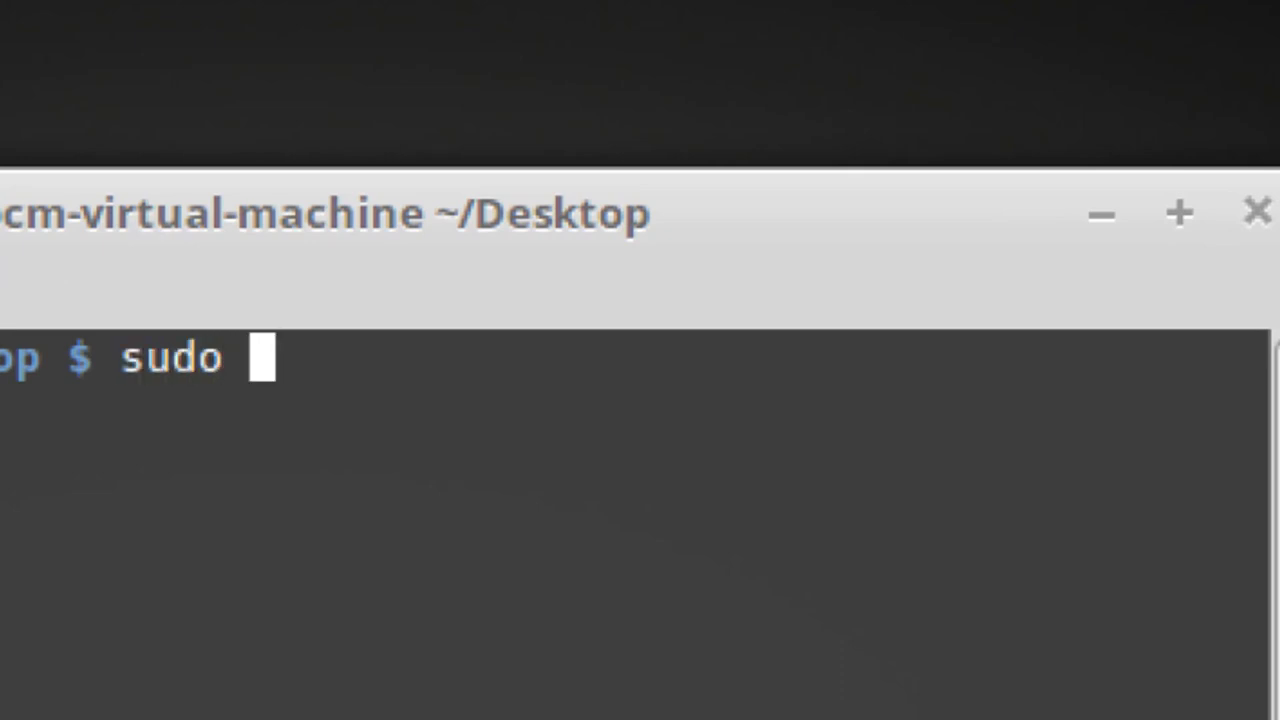
{"action": "type", "text": " apt"}
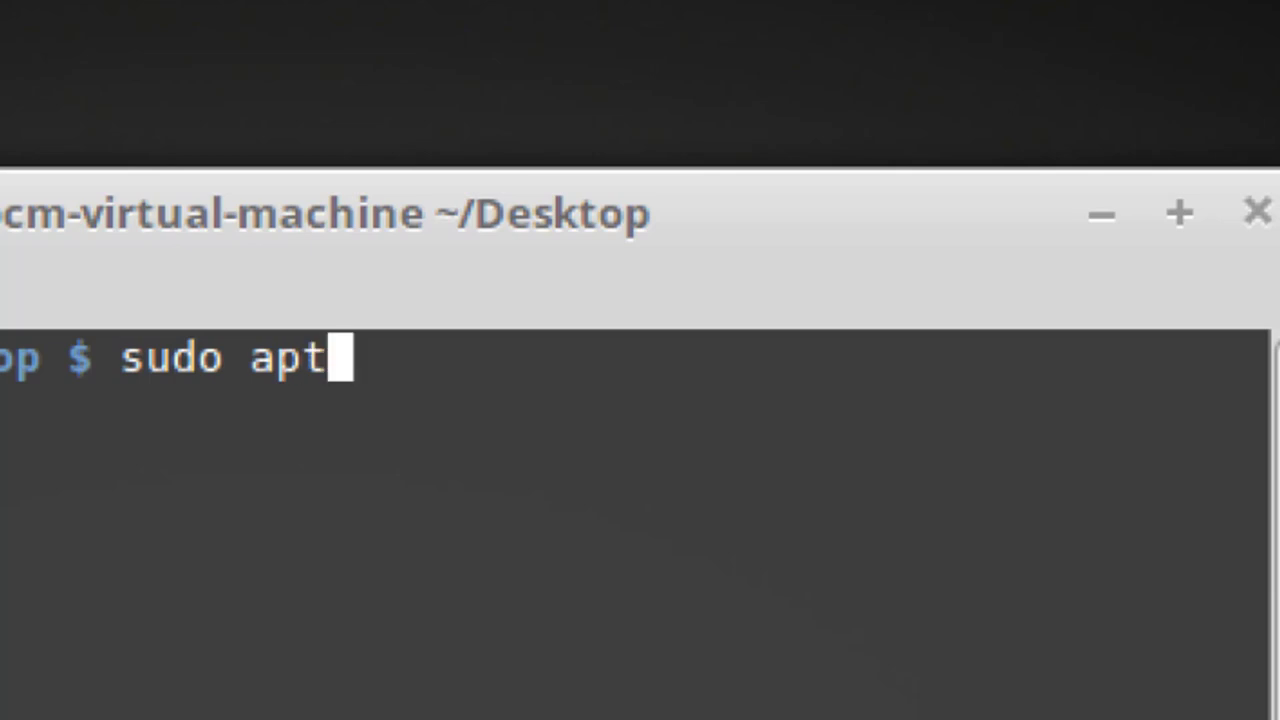
{"action": "type", "text": "-"}
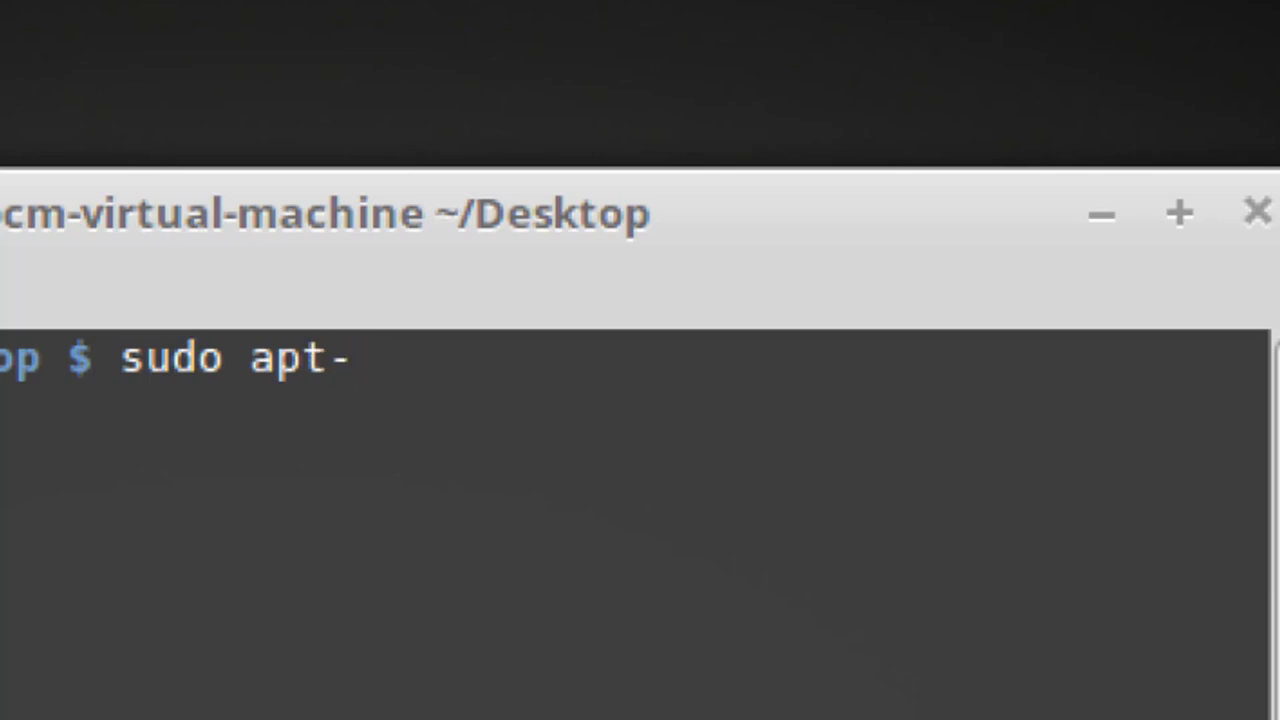
{"action": "type", "text": "get"}
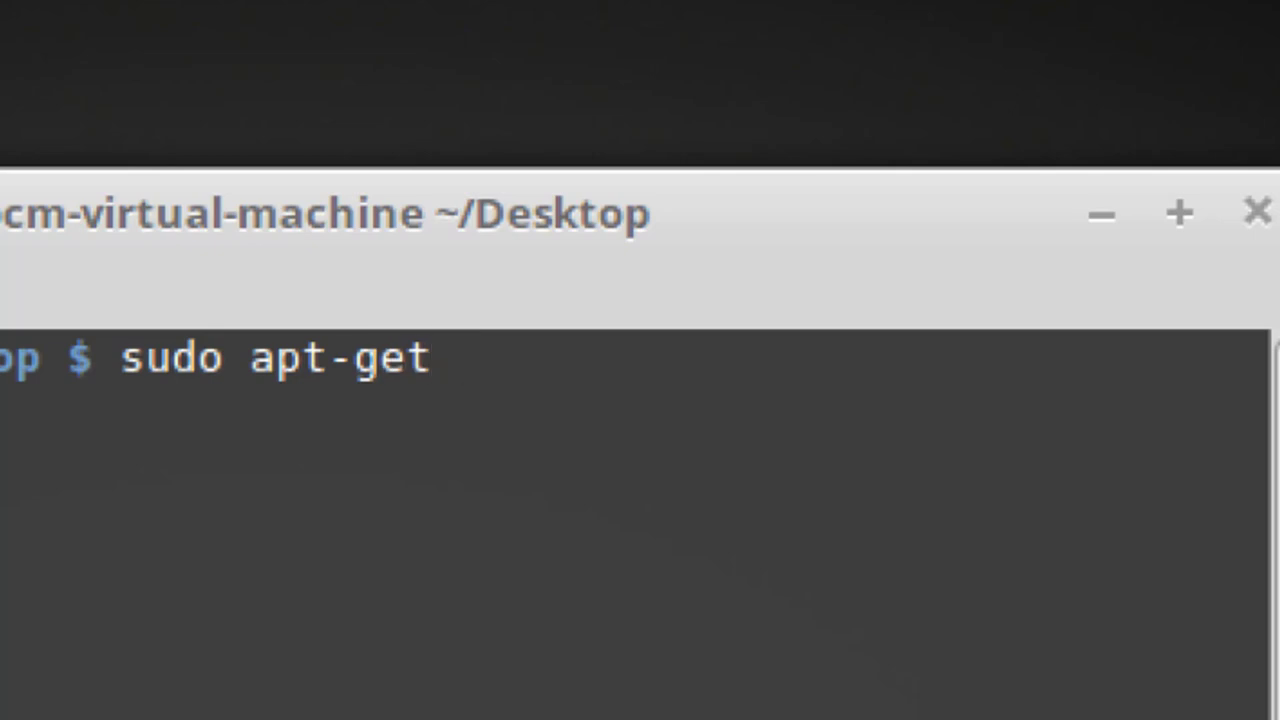
{"action": "type", "text": " inst"}
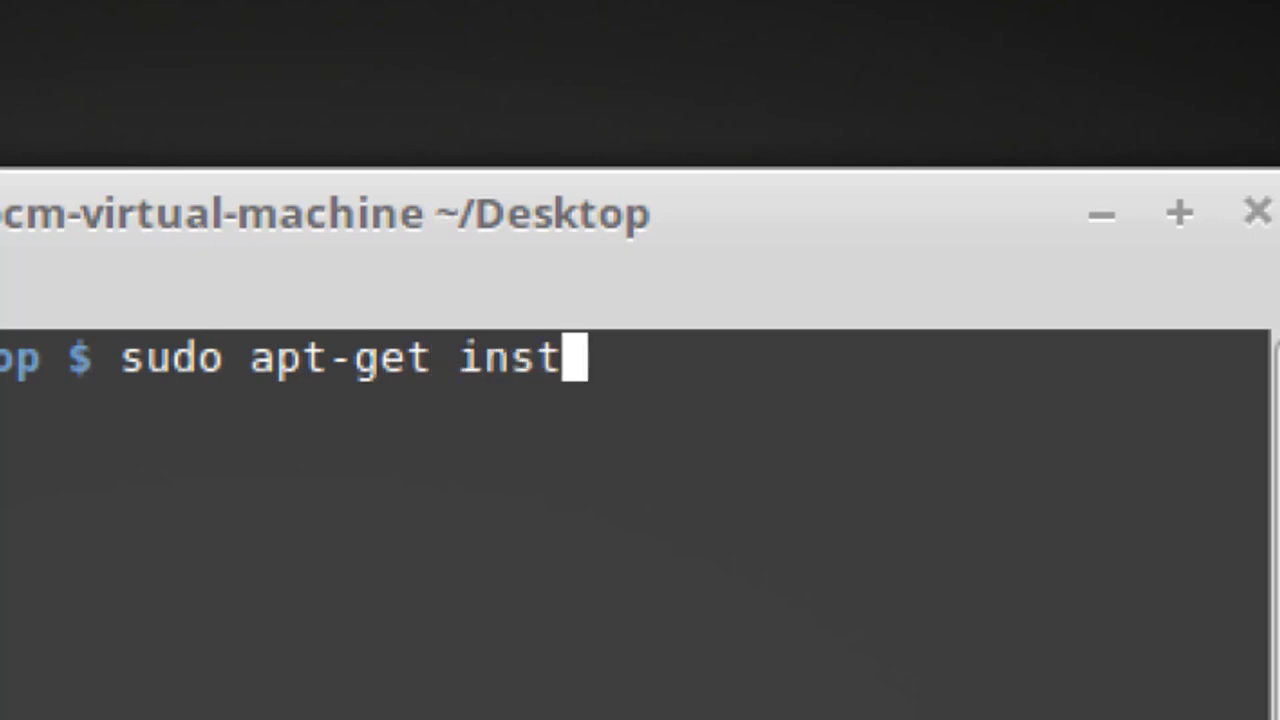
{"action": "type", "text": "all p"}
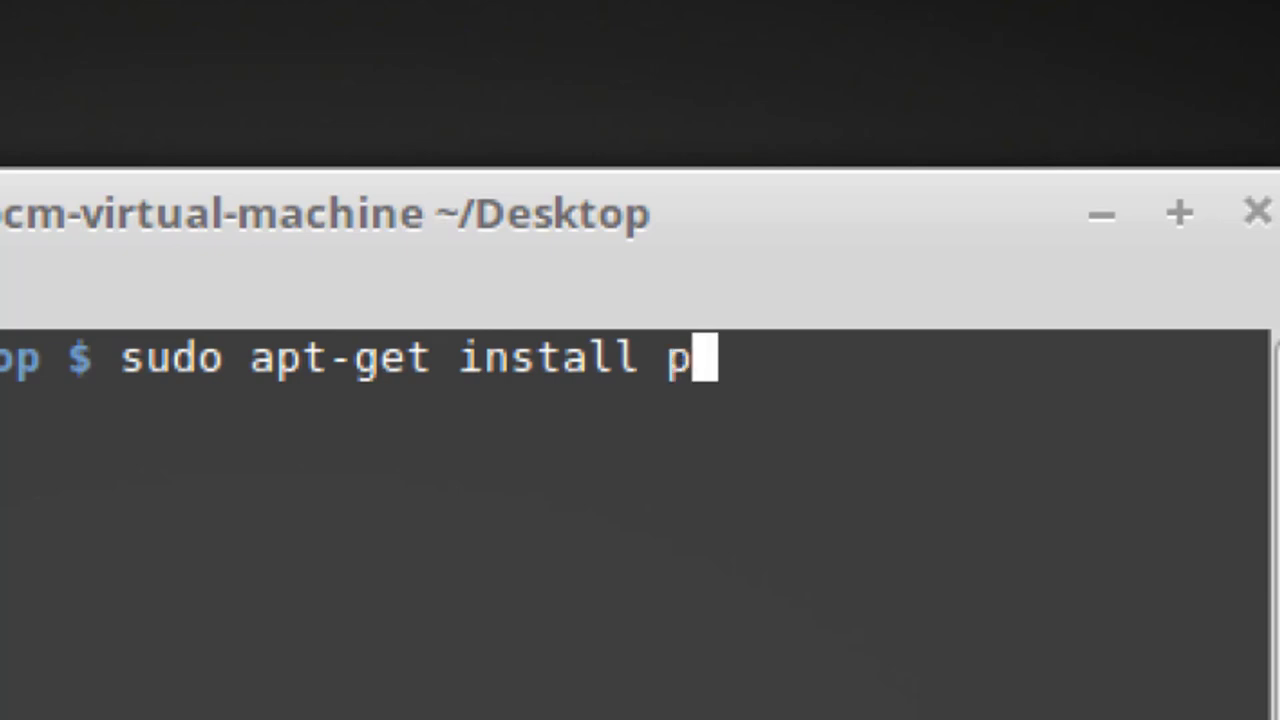
{"action": "type", "text": "lay"}
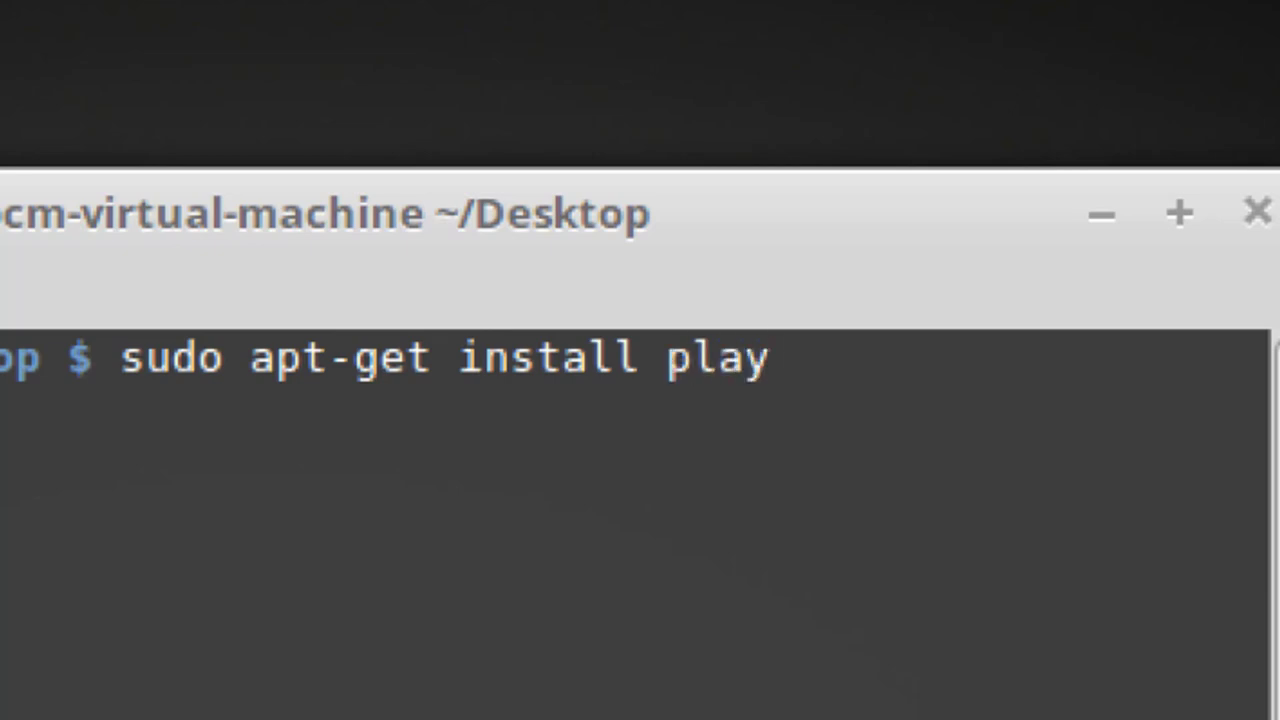
{"action": "type", "text": "o"}
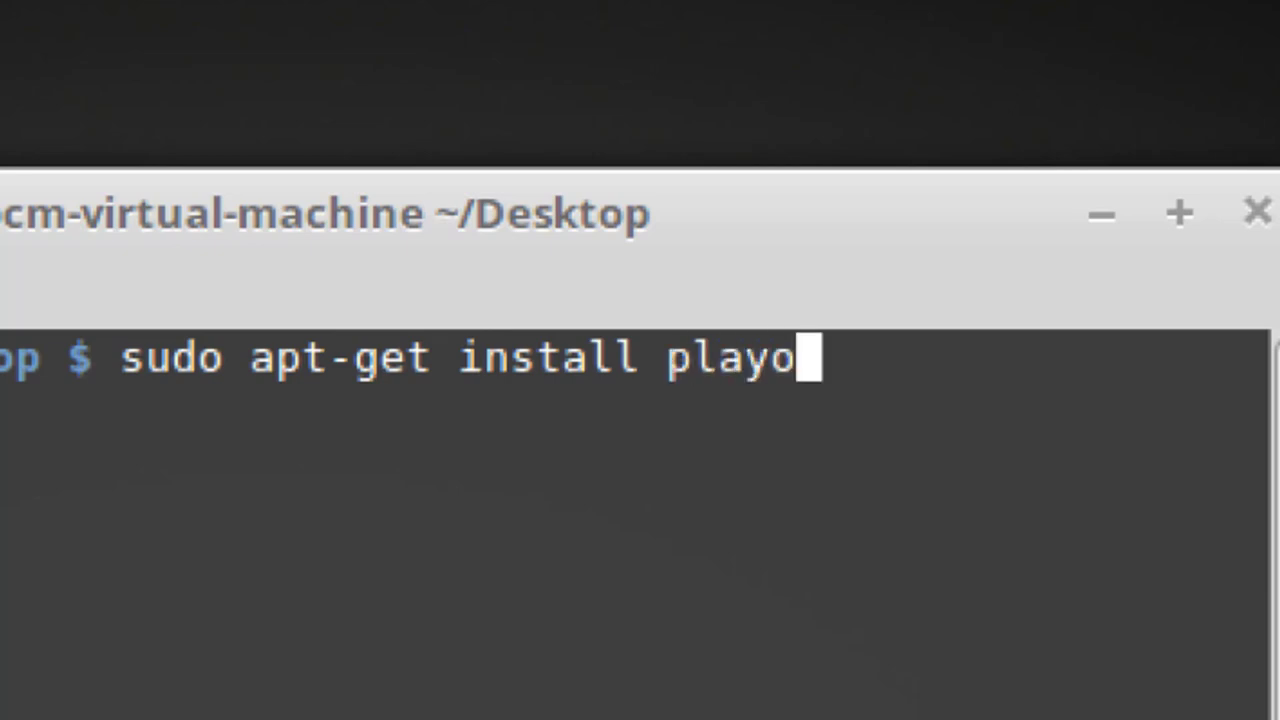
{"action": "type", "text": "n"}
{"action": "key", "text": "Tab"}
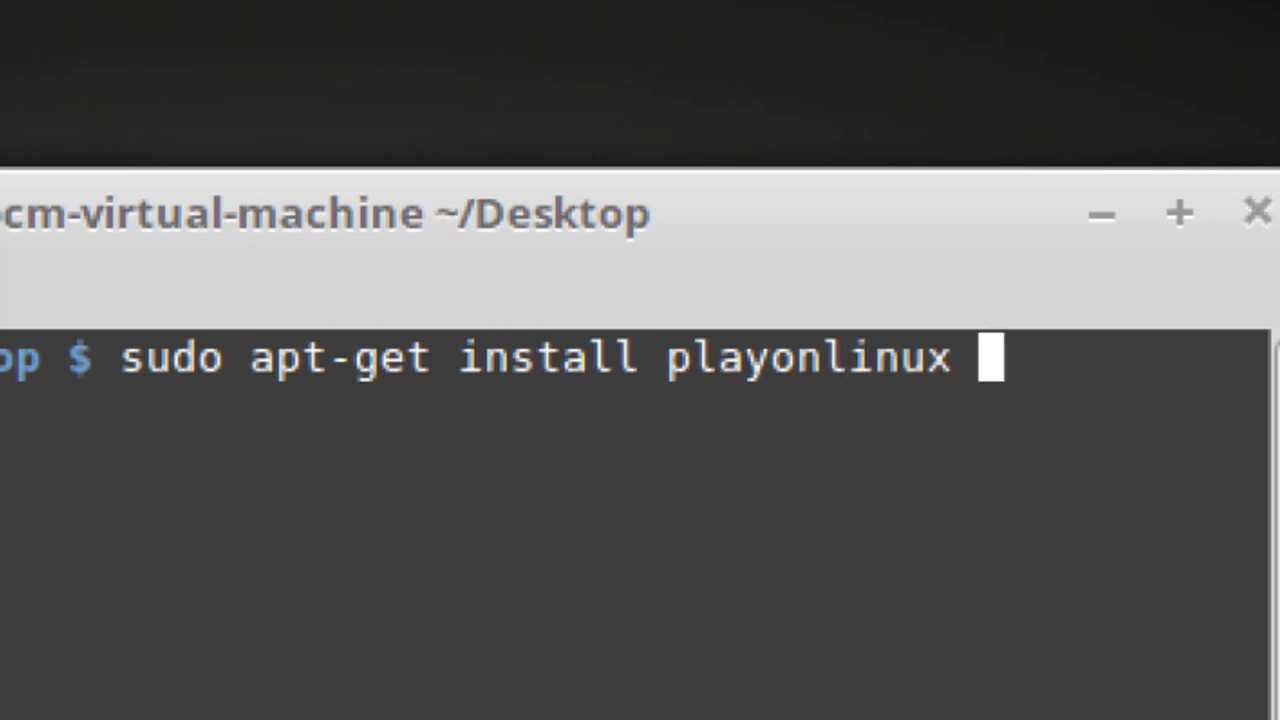
{"action": "type", "text": "win"}
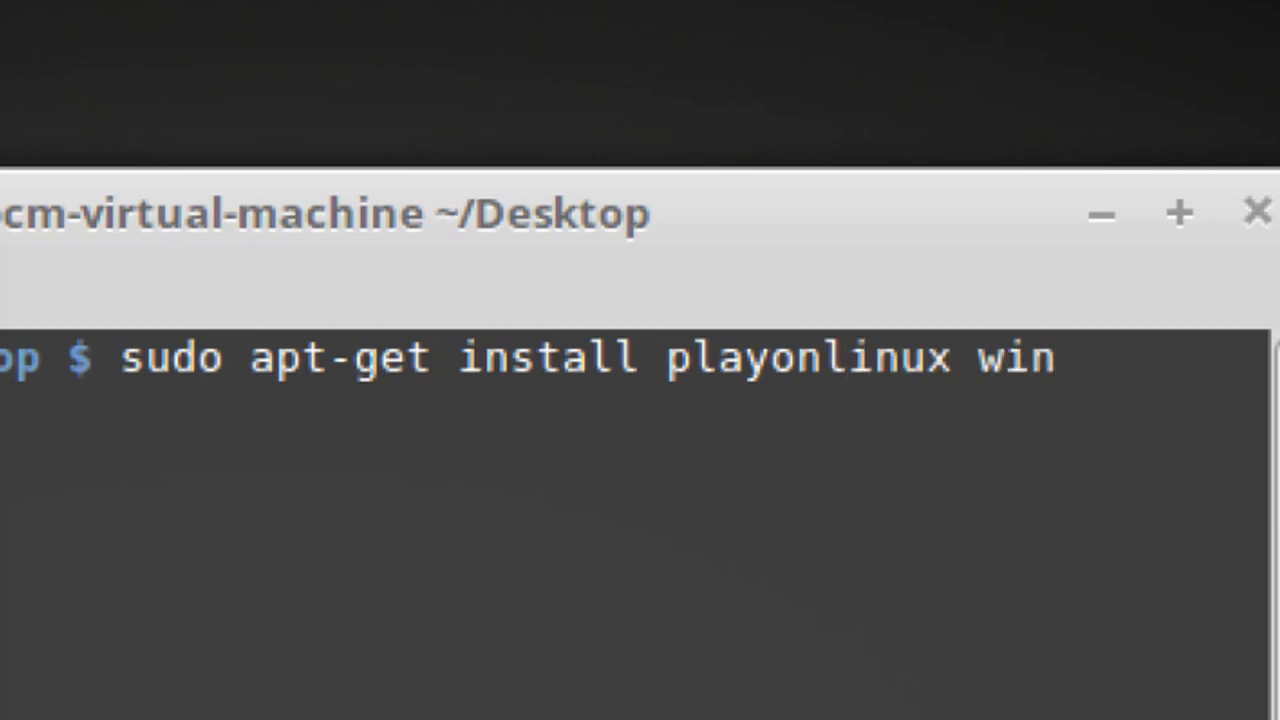
{"action": "type", "text": "b"}
{"action": "key", "text": "Tab"}
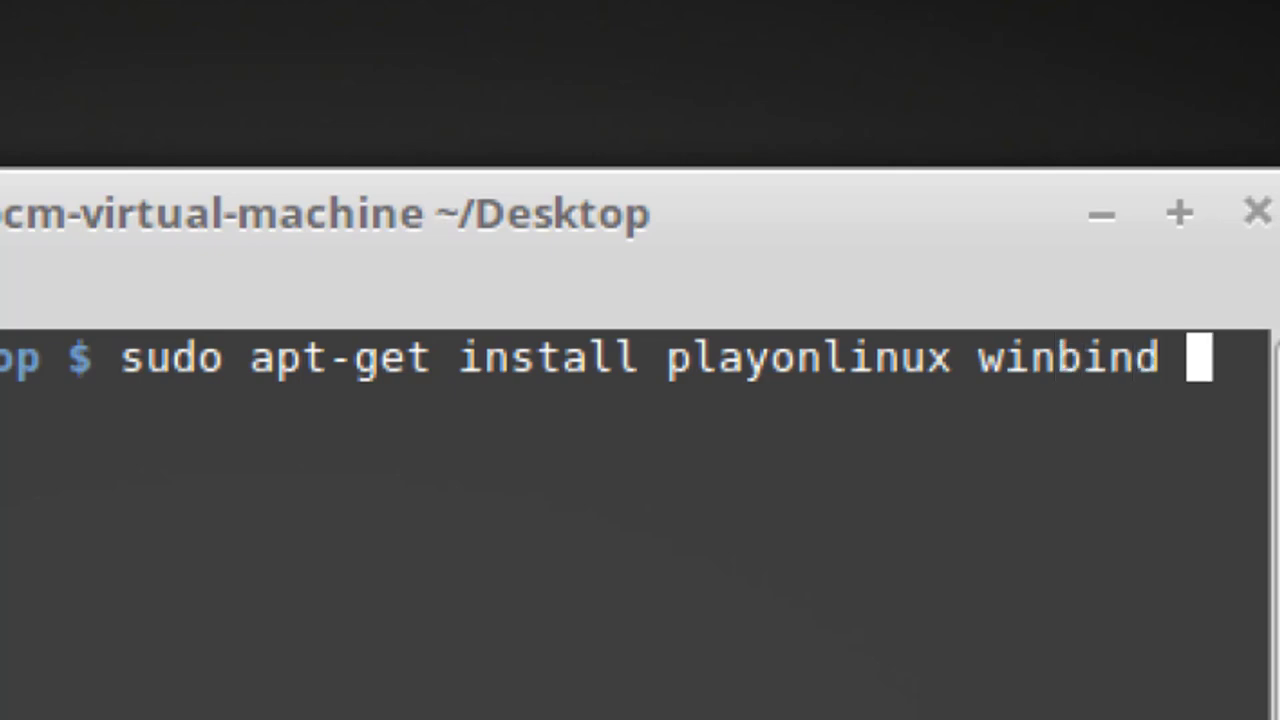
{"action": "type", "text": "-y"}
{"action": "key", "text": "Return"}
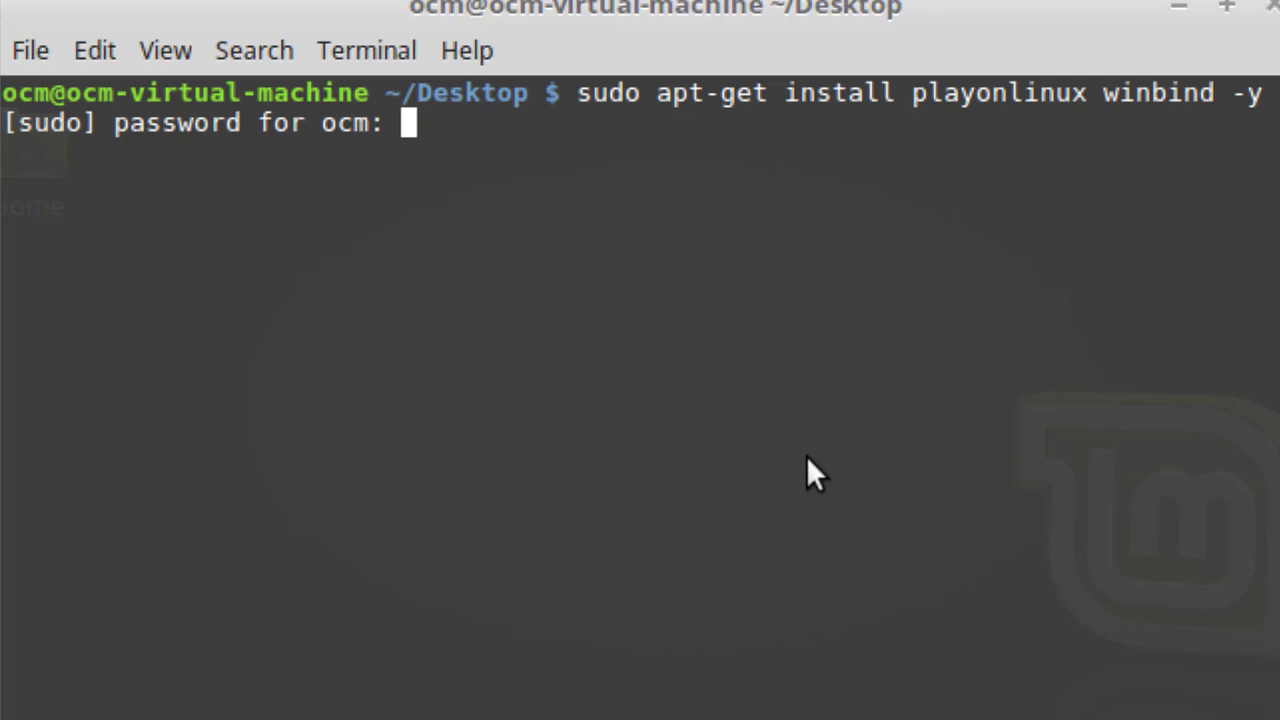
{"action": "key", "text": "Return"}
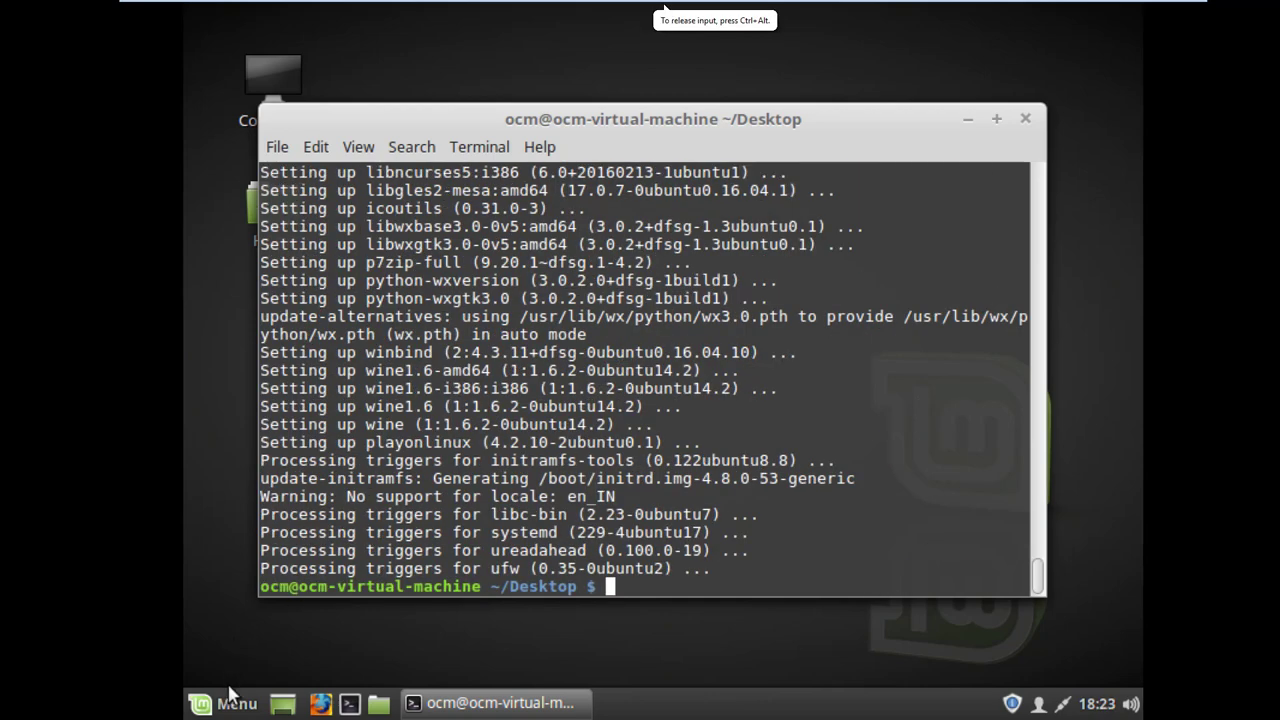
Search the installed applications for "playon" and launch PlayOnLinux.
{"action": "left_click", "coordinate": [200, 704]}
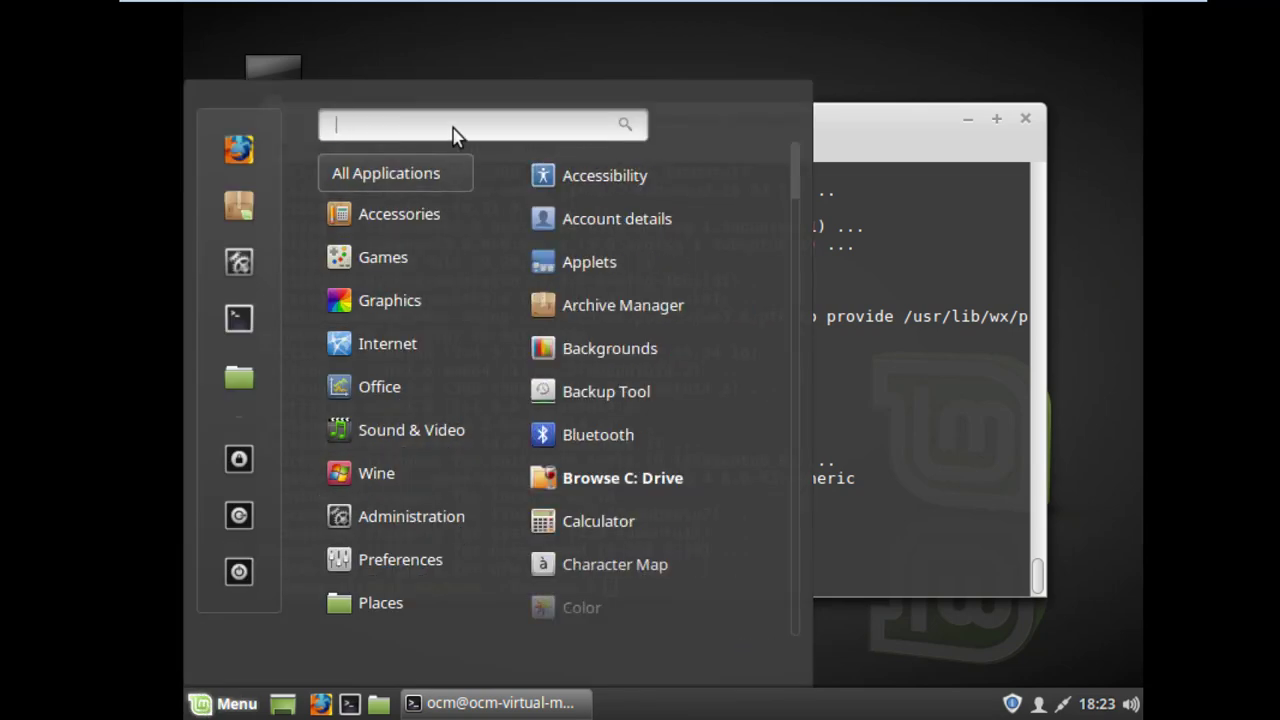
{"action": "type", "text": "p"}
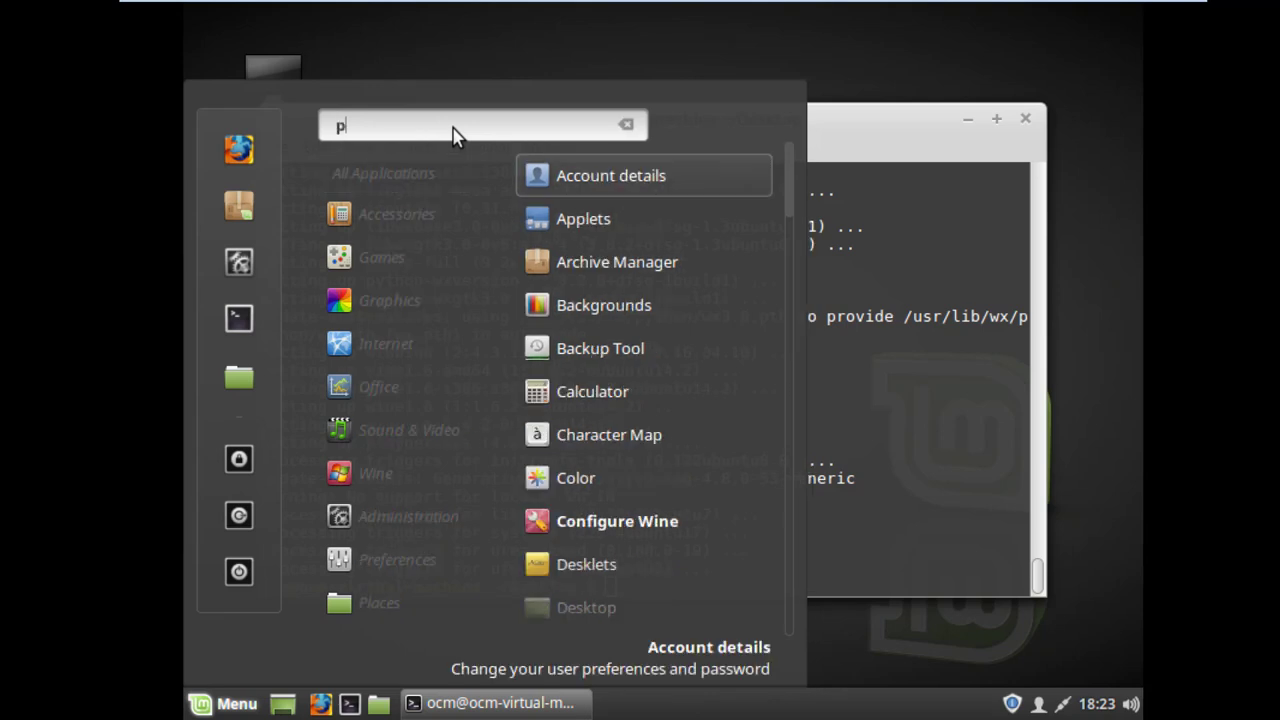
{"action": "type", "text": "la"}
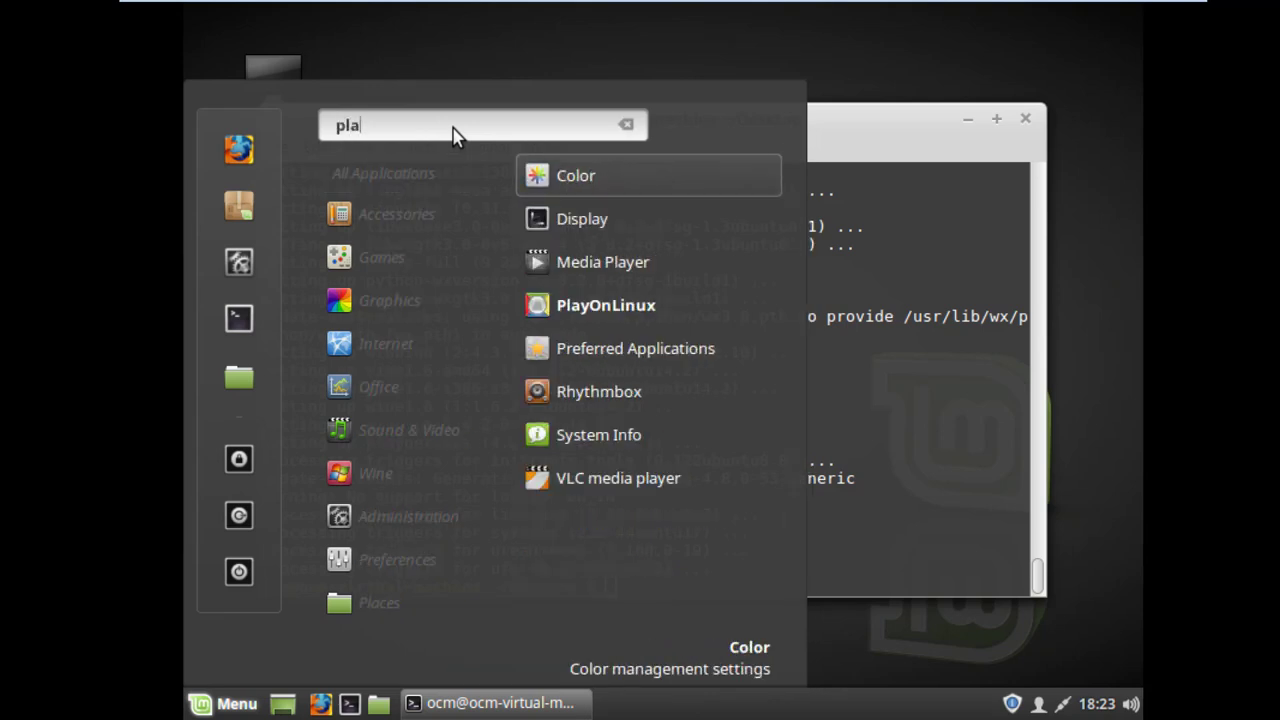
{"action": "type", "text": "yon"}
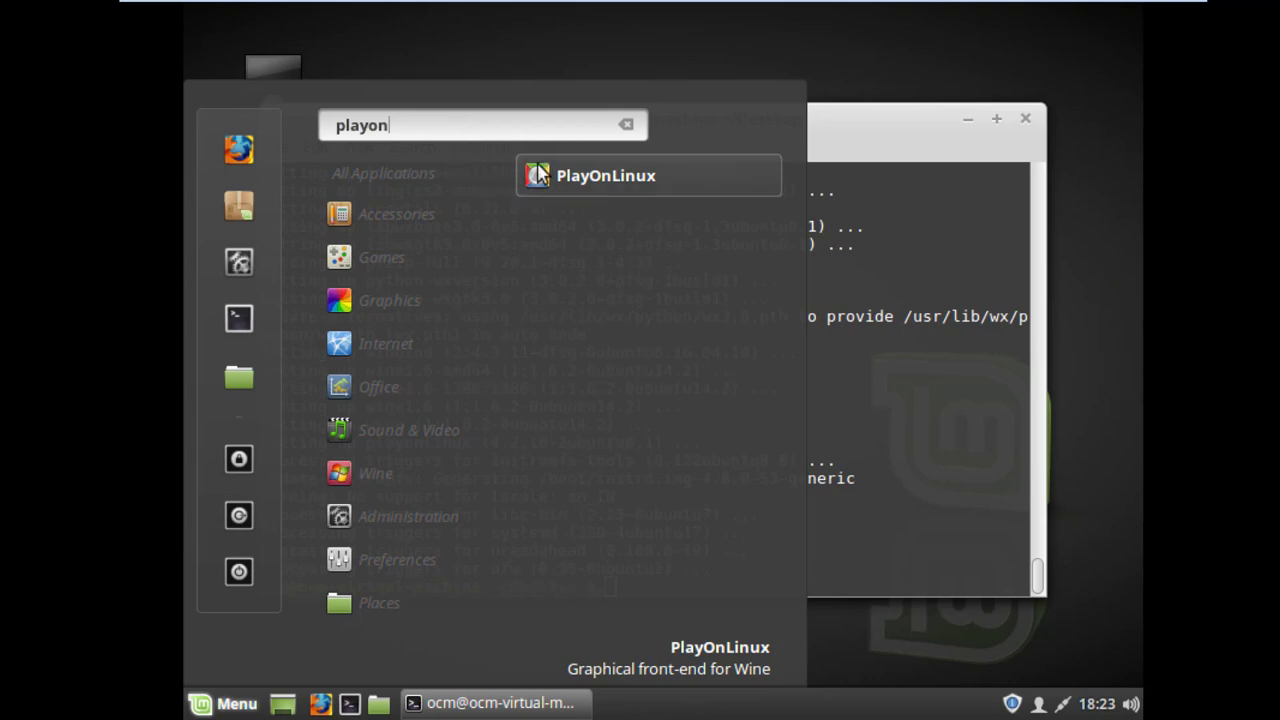
{"action": "left_click", "coordinate": [603, 176]}
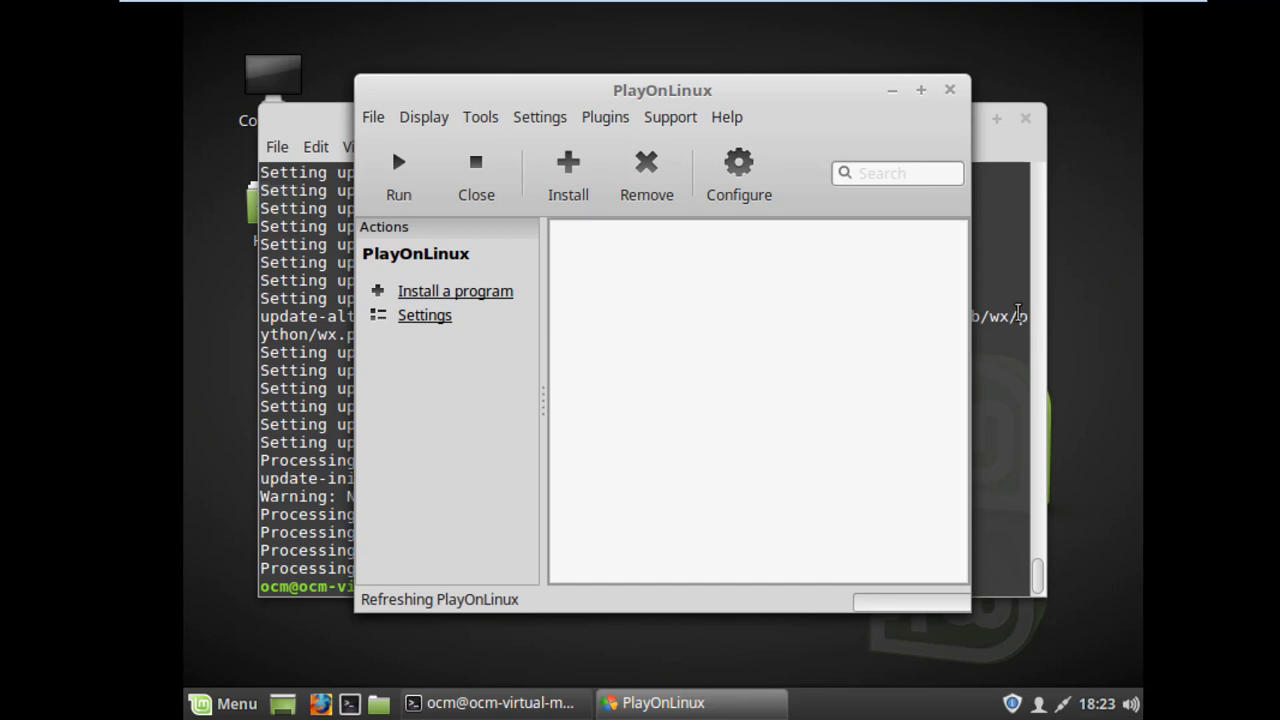
Choose Microsoft Office 2010 from PlayOnLinux's list of installable programs and start its installation.
{"action": "left_click", "coordinate": [557, 194]}
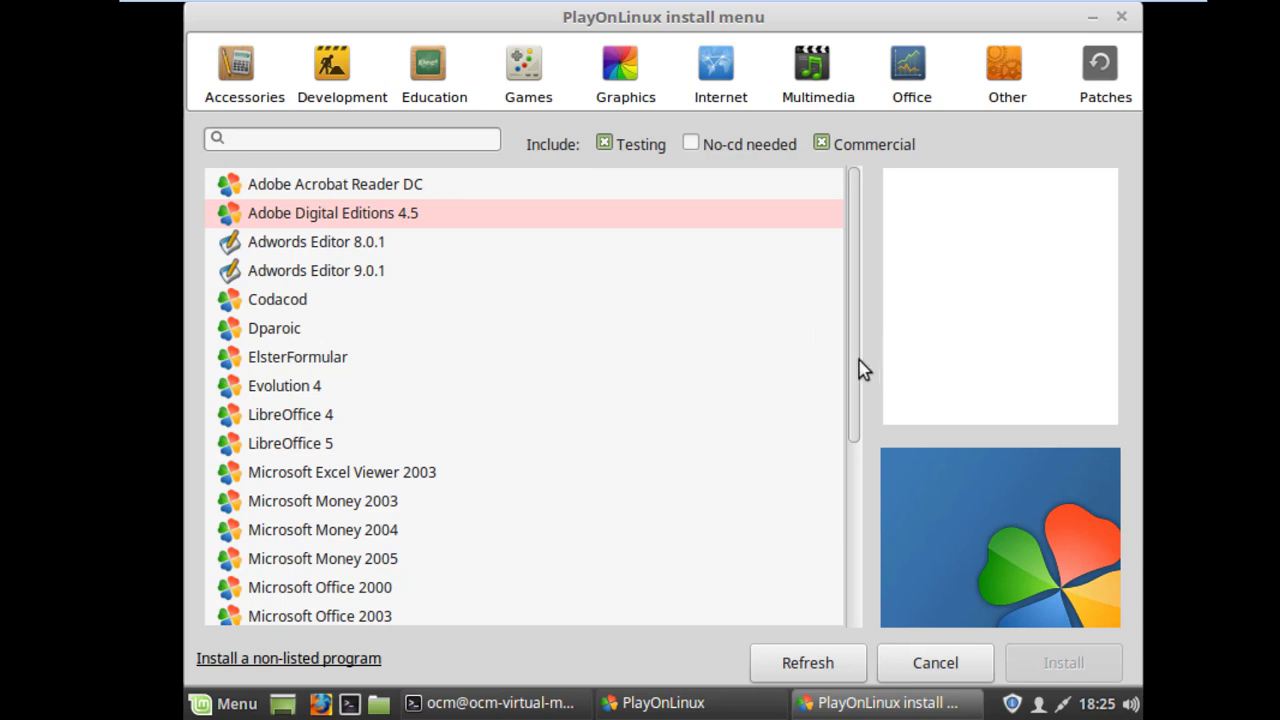
{"action": "left_click_drag", "start_coordinate": [862, 388], "coordinate": [870, 560]}
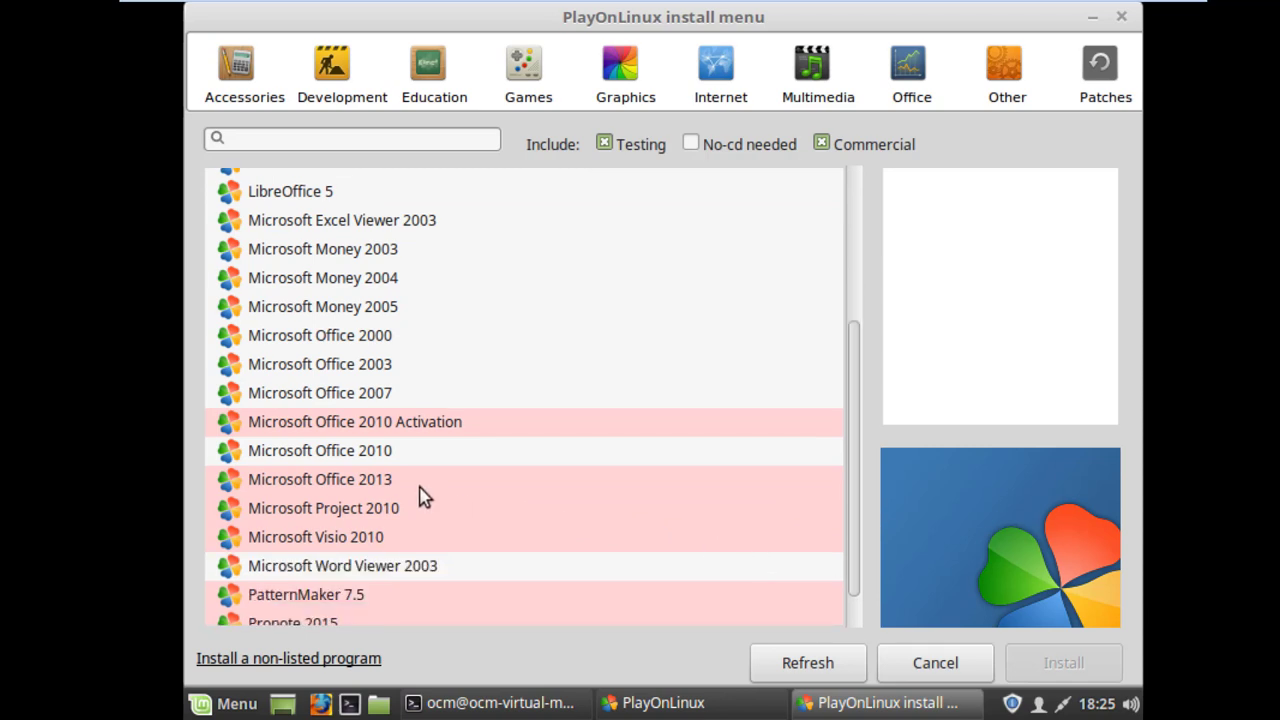
{"action": "left_click", "coordinate": [372, 456]}
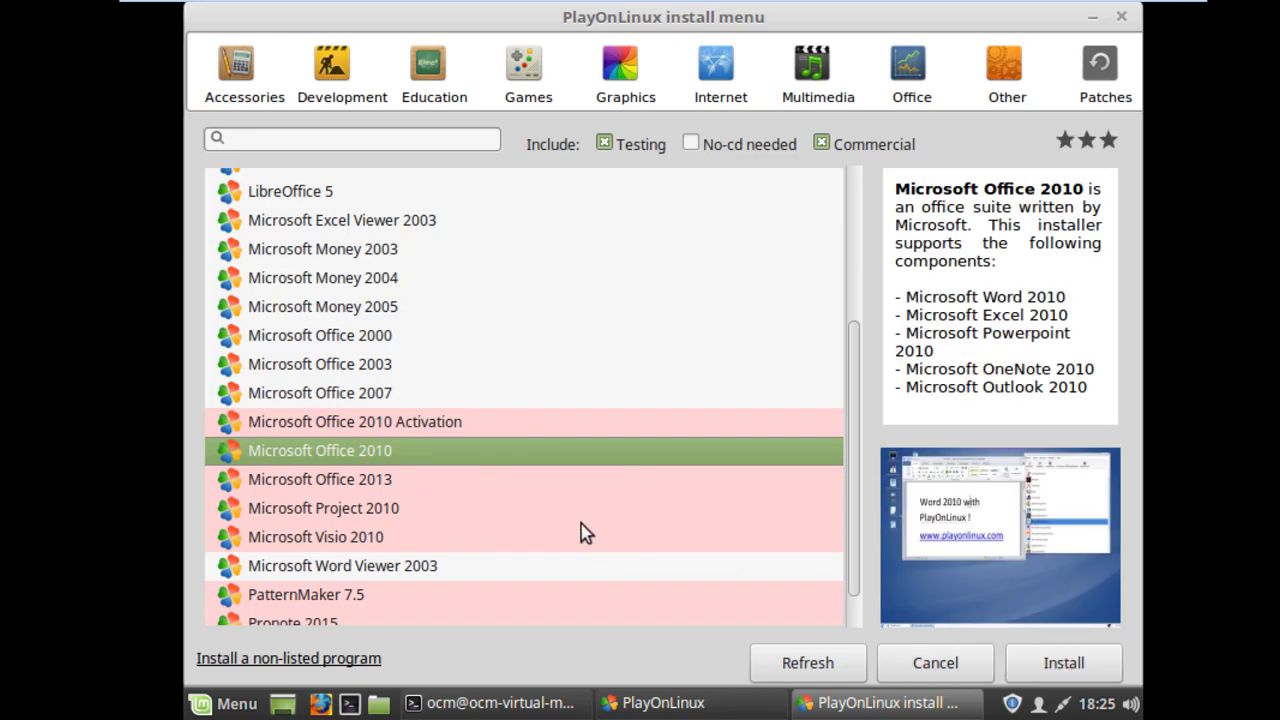
{"action": "left_click", "coordinate": [1058, 666]}
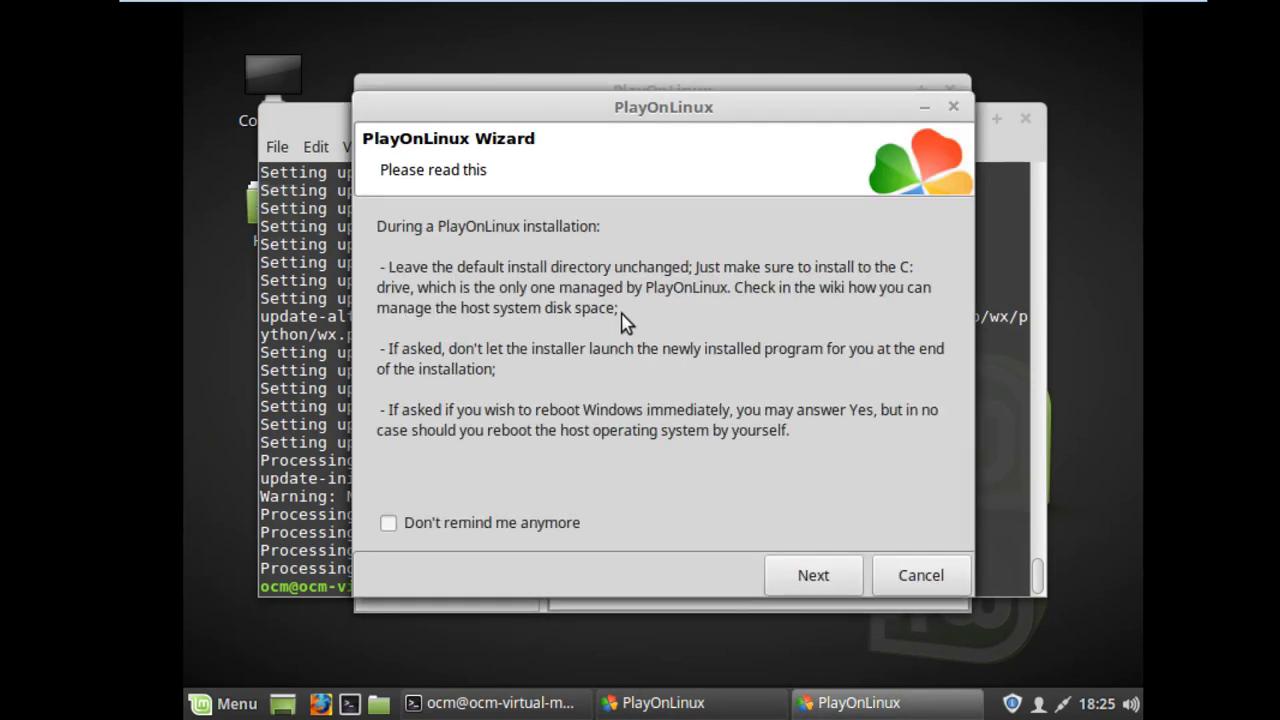
Proceed through the wizard's notices with reminders turned off, and choose to use a setup file in my computer for Microsoft Office 2010.
{"action": "left_click", "coordinate": [387, 527]}
{"action": "left_click", "coordinate": [843, 585]}
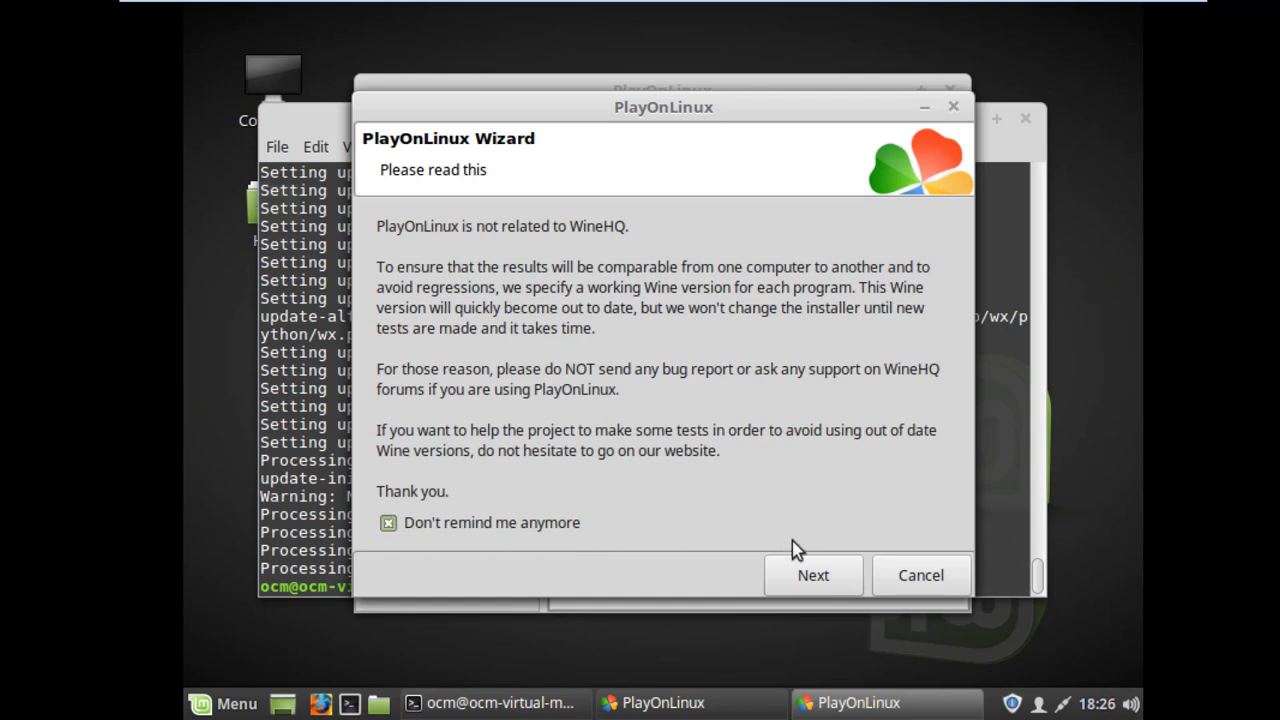
{"action": "left_click", "coordinate": [808, 577]}
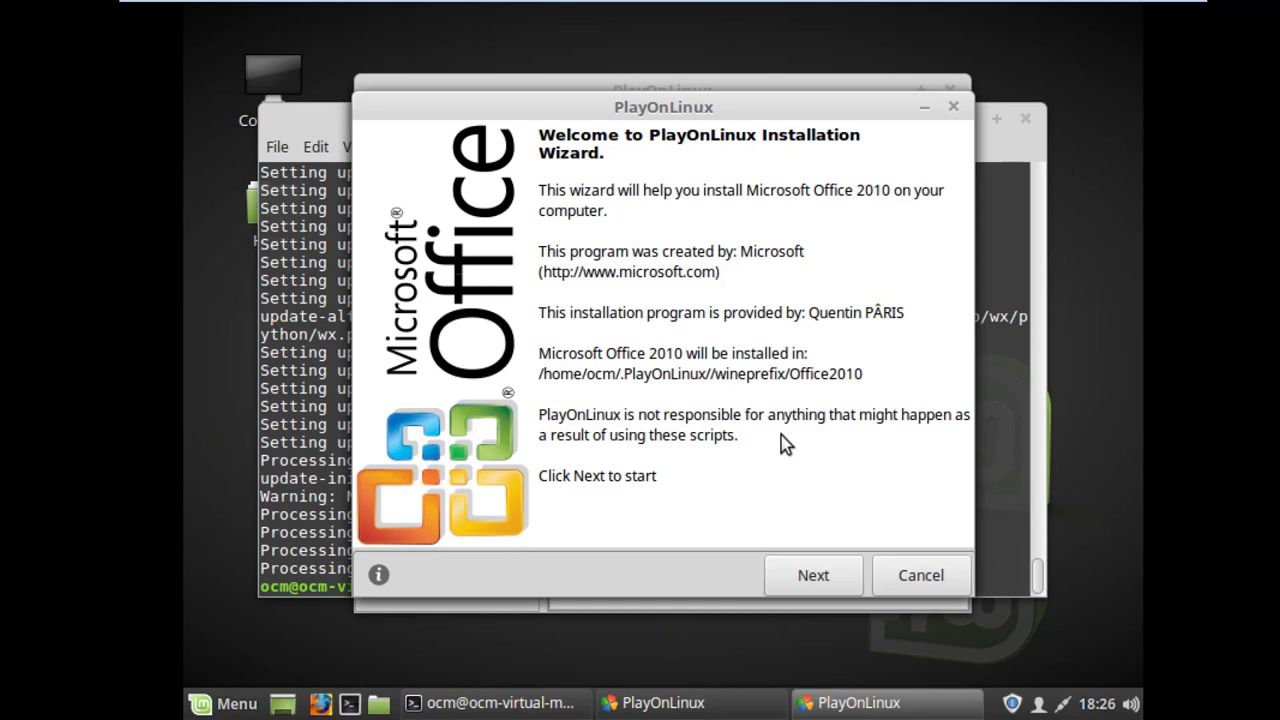
{"action": "left_click", "coordinate": [815, 576]}
{"action": "left_click", "coordinate": [815, 578]}
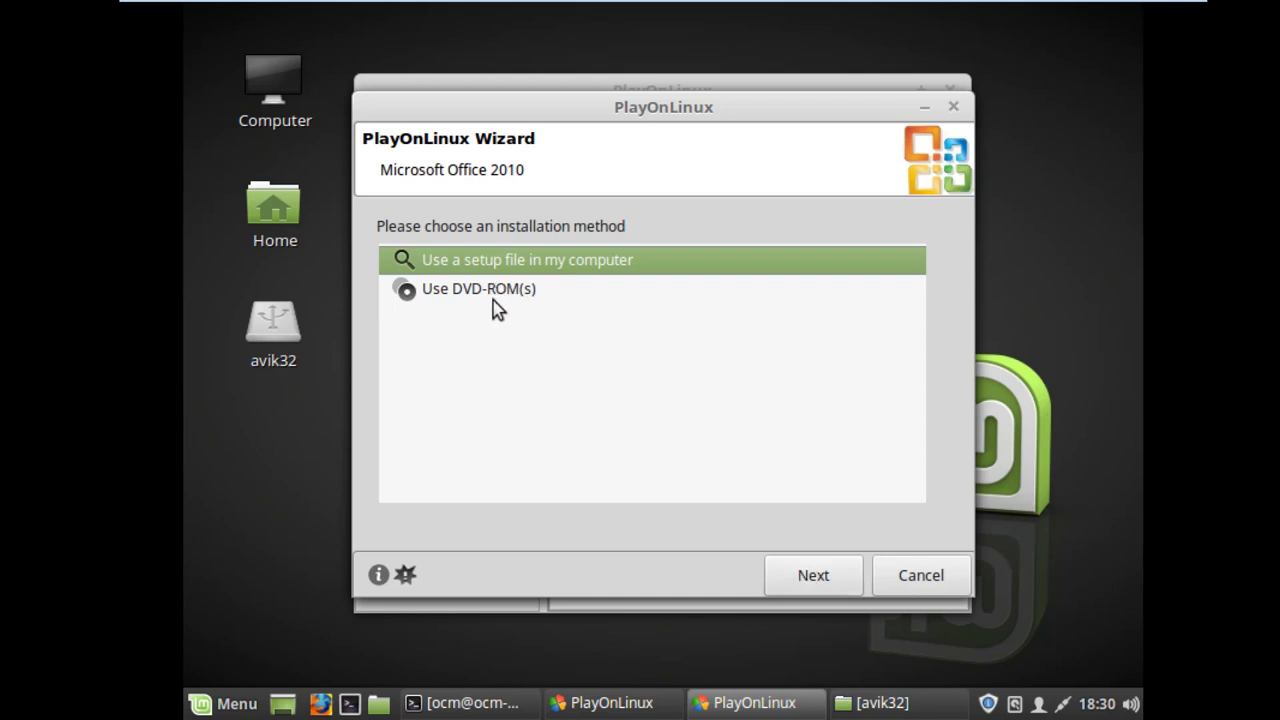
{"action": "left_click", "coordinate": [826, 572]}
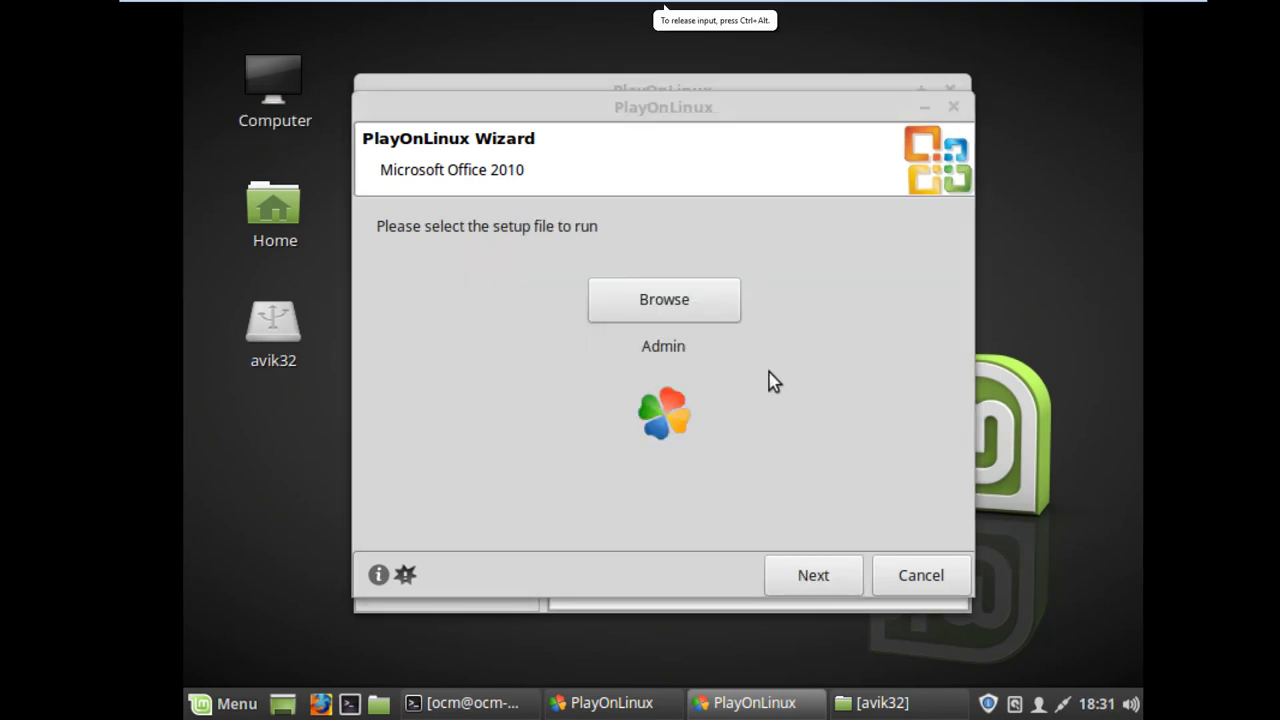
Select setup.exe from the Downloads/Test/office2010 folder as the setup file and start the Office installer.
{"action": "left_click", "coordinate": [692, 311]}
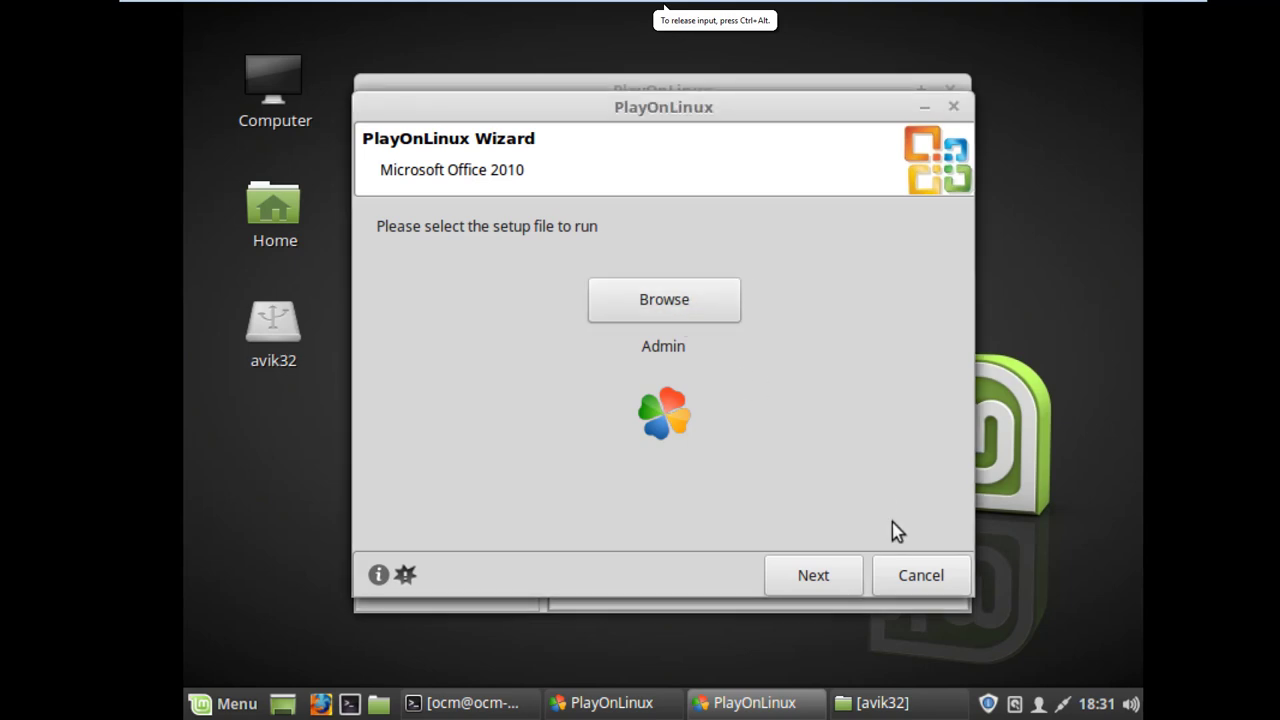
{"action": "left_click", "coordinate": [708, 322]}
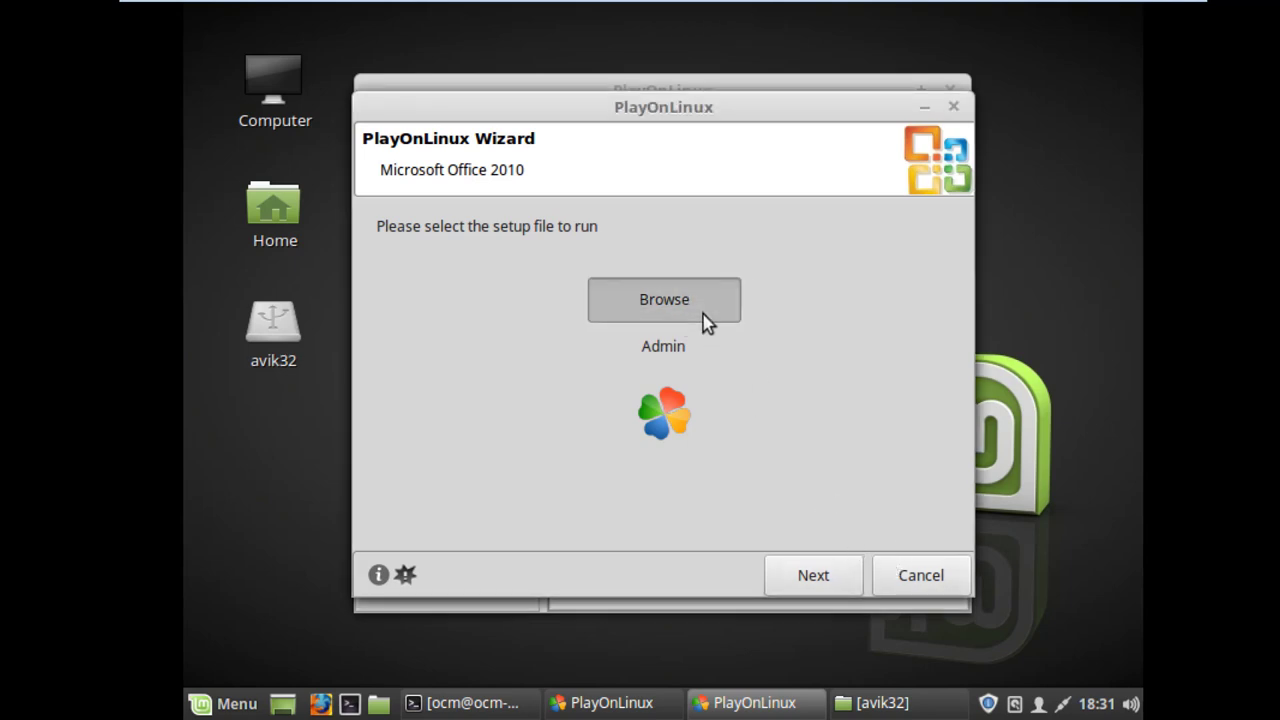
{"action": "left_click_drag", "start_coordinate": [1074, 400], "coordinate": [1078, 538]}
{"action": "left_click_drag", "start_coordinate": [1078, 487], "coordinate": [1072, 190]}
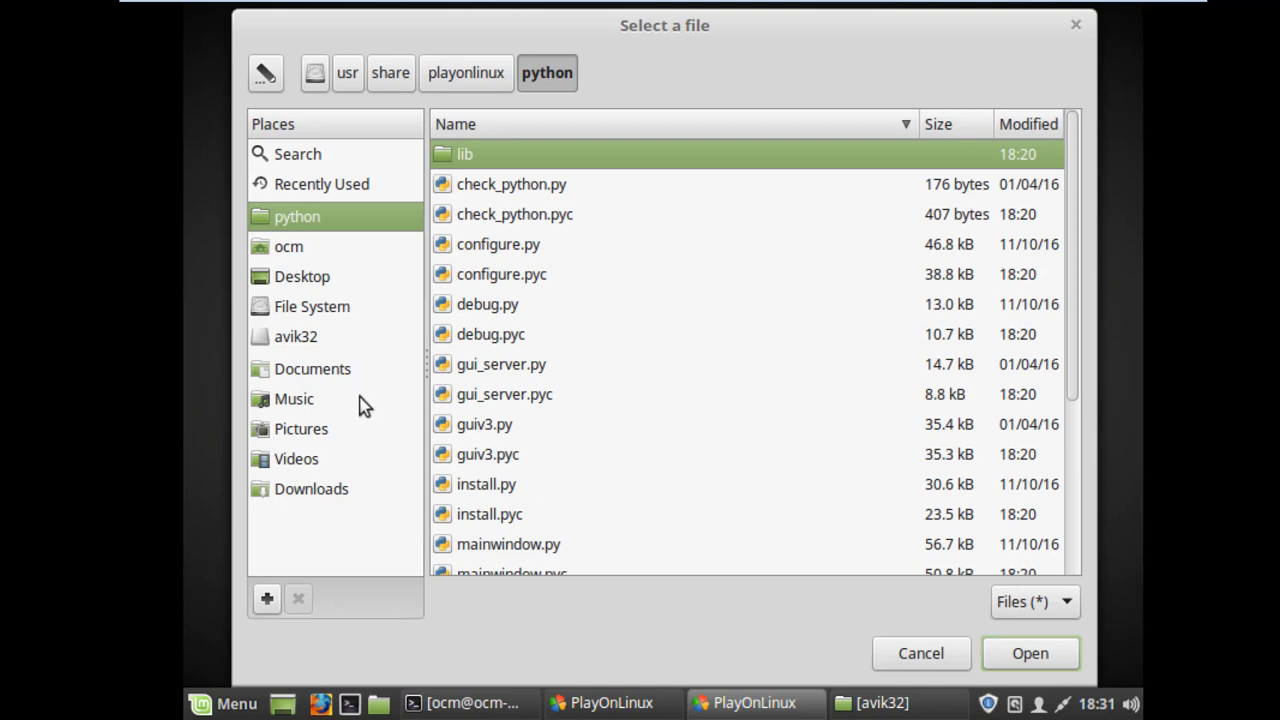
{"action": "left_click", "coordinate": [310, 492]}
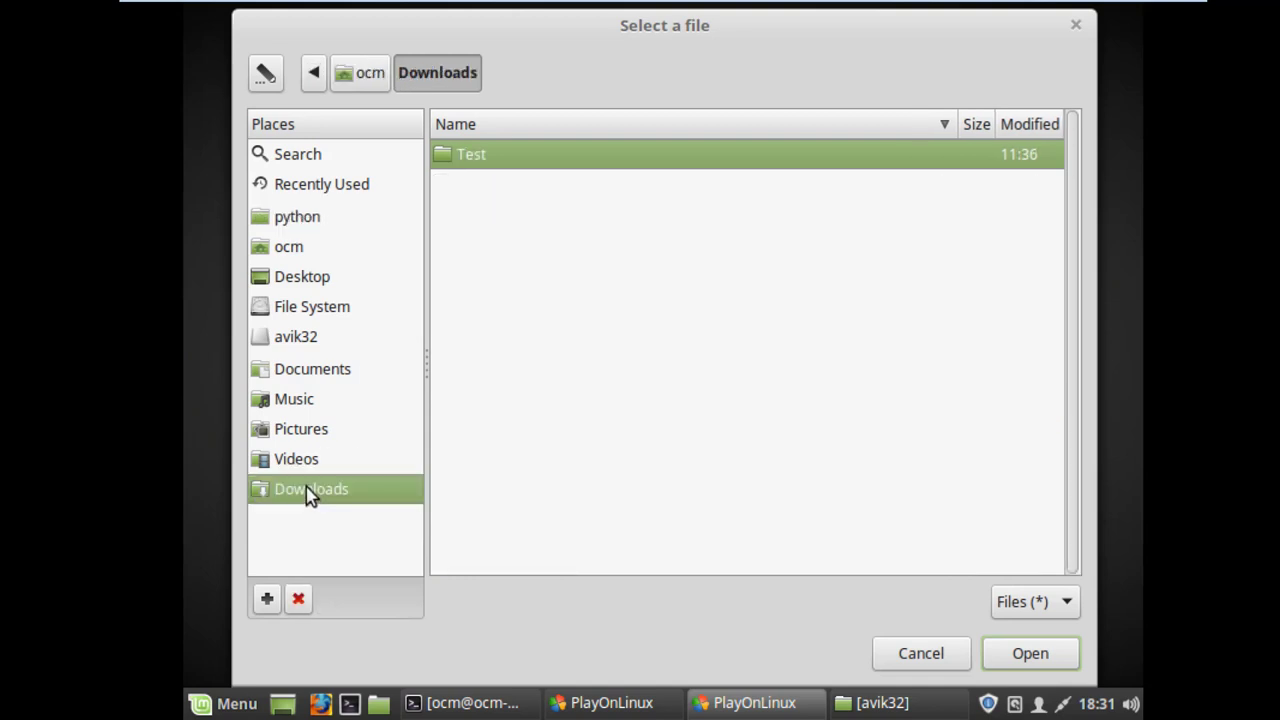
{"action": "double_click", "coordinate": [512, 160]}
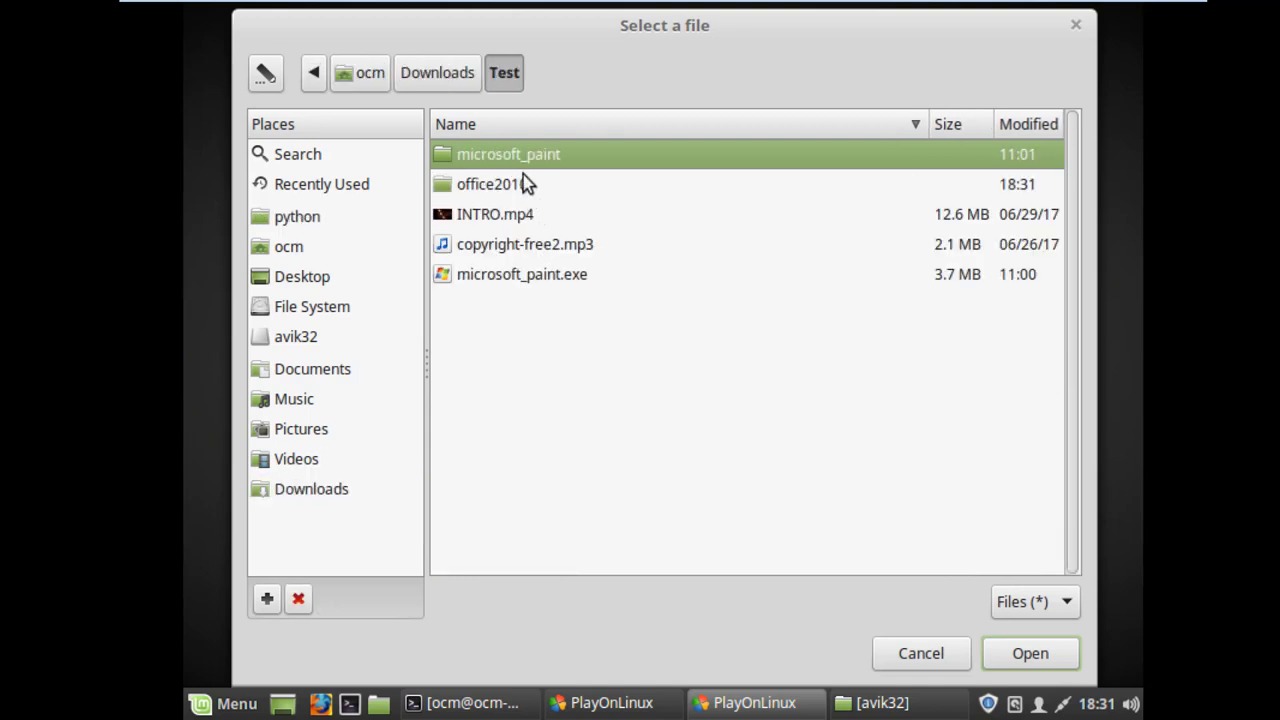
{"action": "double_click", "coordinate": [514, 184]}
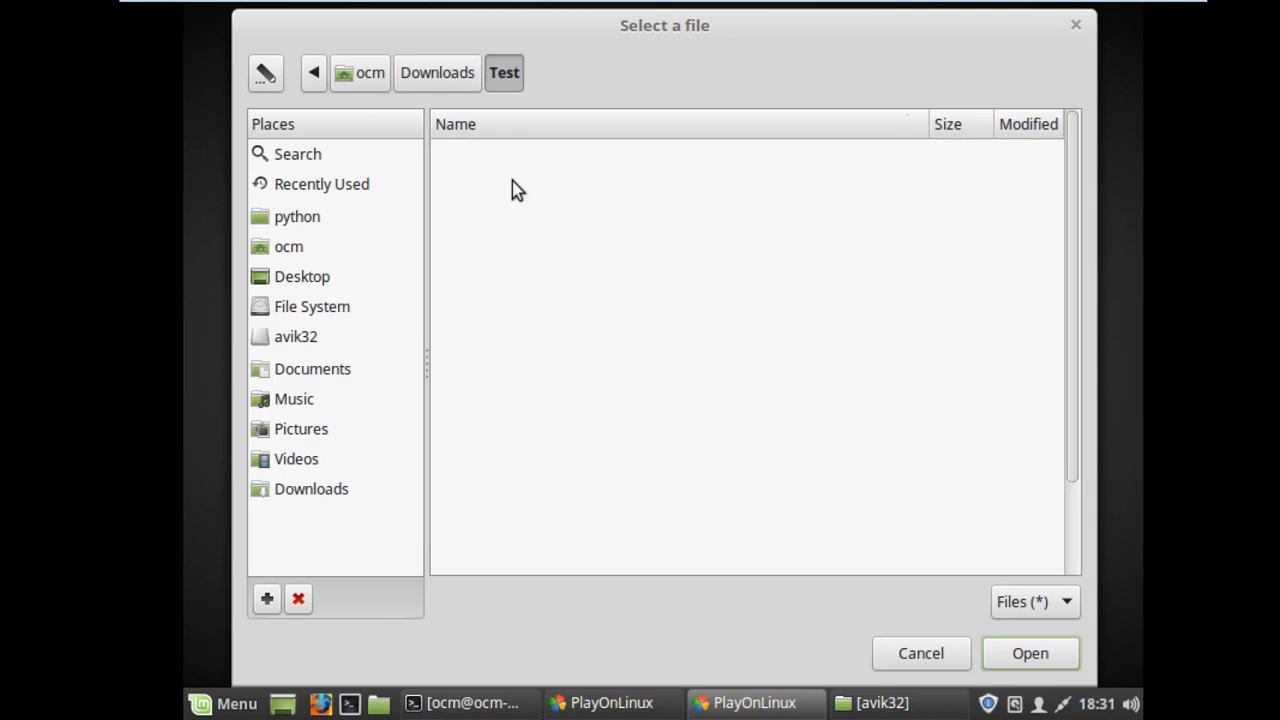
{"action": "left_click_drag", "start_coordinate": [1080, 266], "coordinate": [1080, 371]}
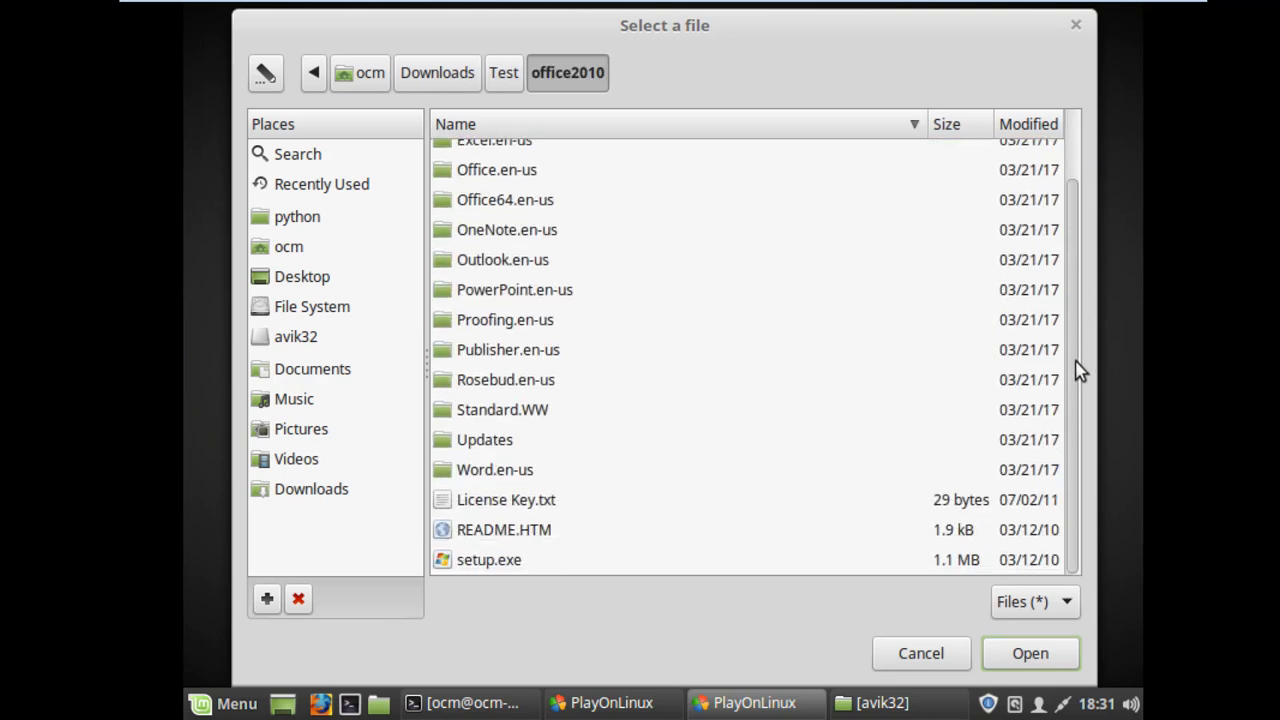
{"action": "left_click", "coordinate": [522, 562]}
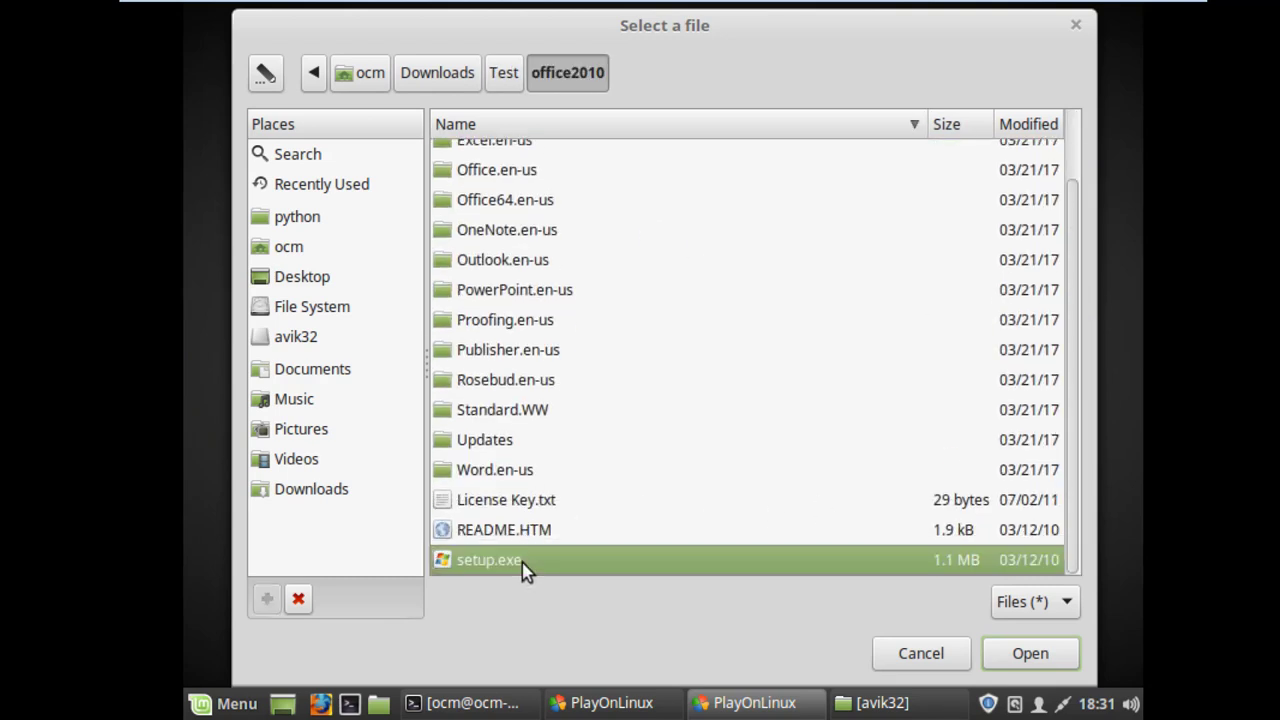
{"action": "left_click", "coordinate": [1022, 657]}
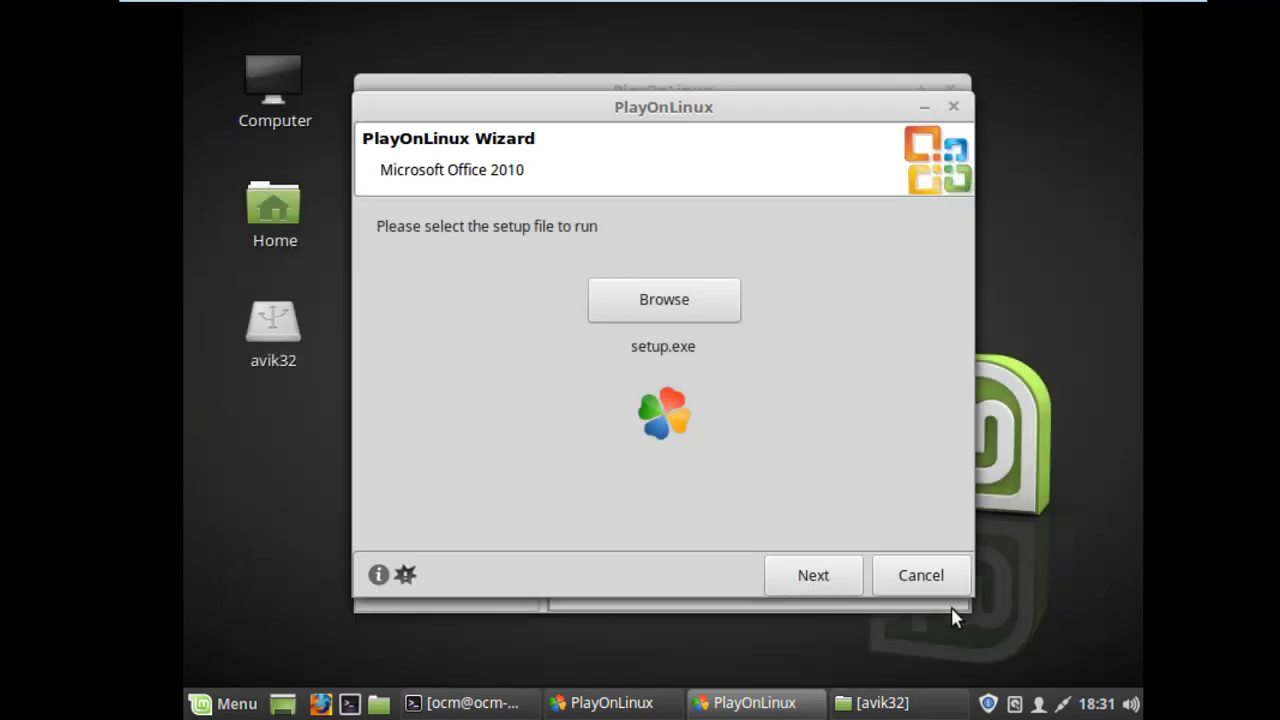
{"action": "left_click", "coordinate": [814, 575]}
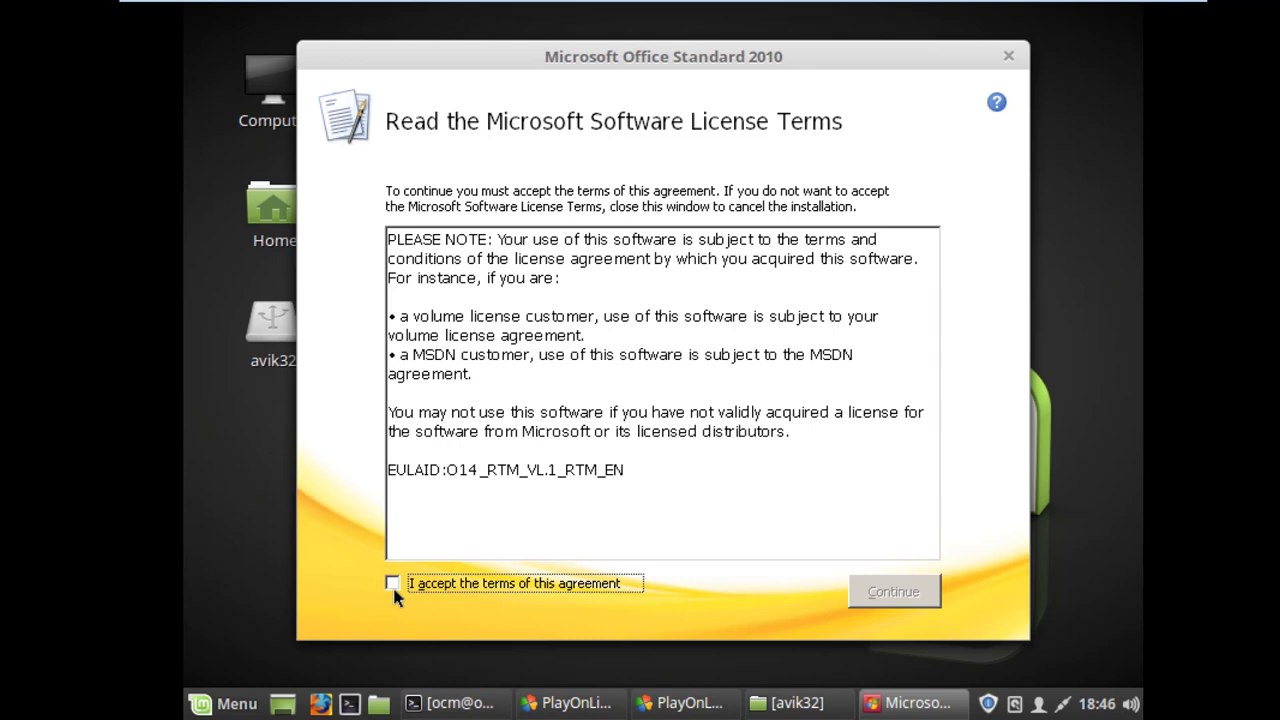
Accept the Microsoft license terms, install Office Standard 2010 with the Install Now option, and finish the installation wizard.
{"action": "left_click", "coordinate": [392, 584]}
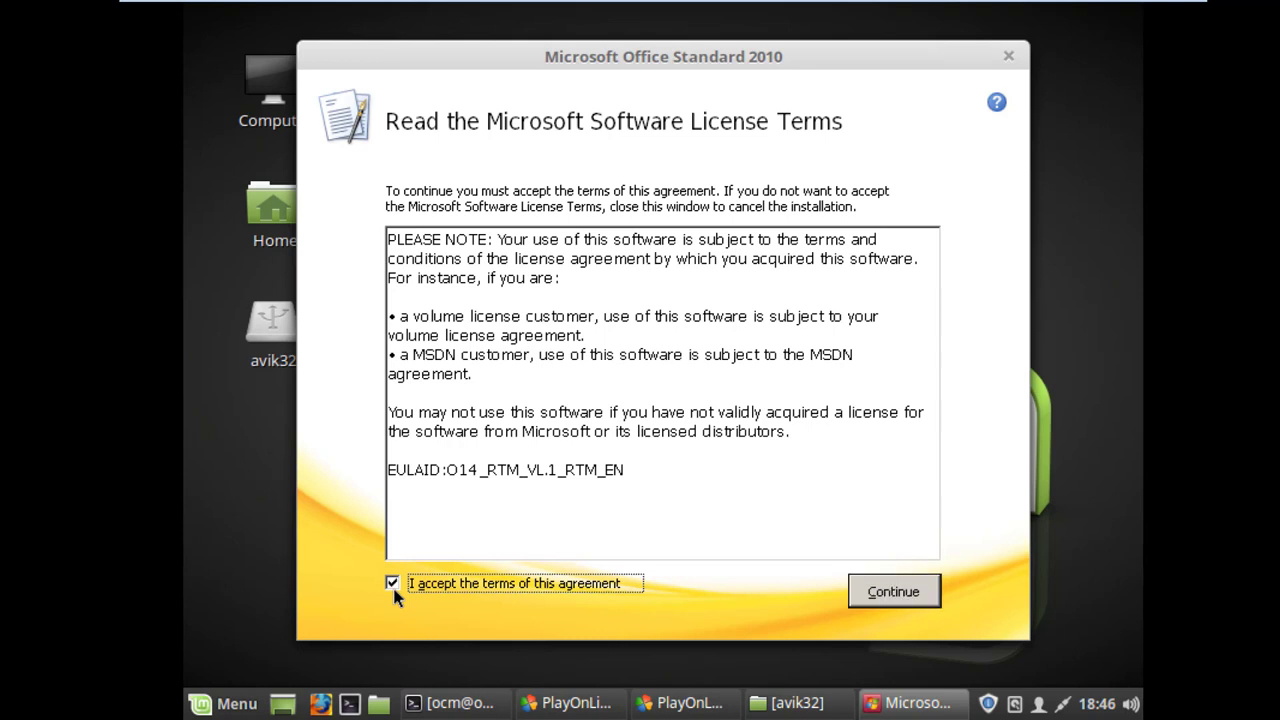
{"action": "left_click", "coordinate": [893, 591]}
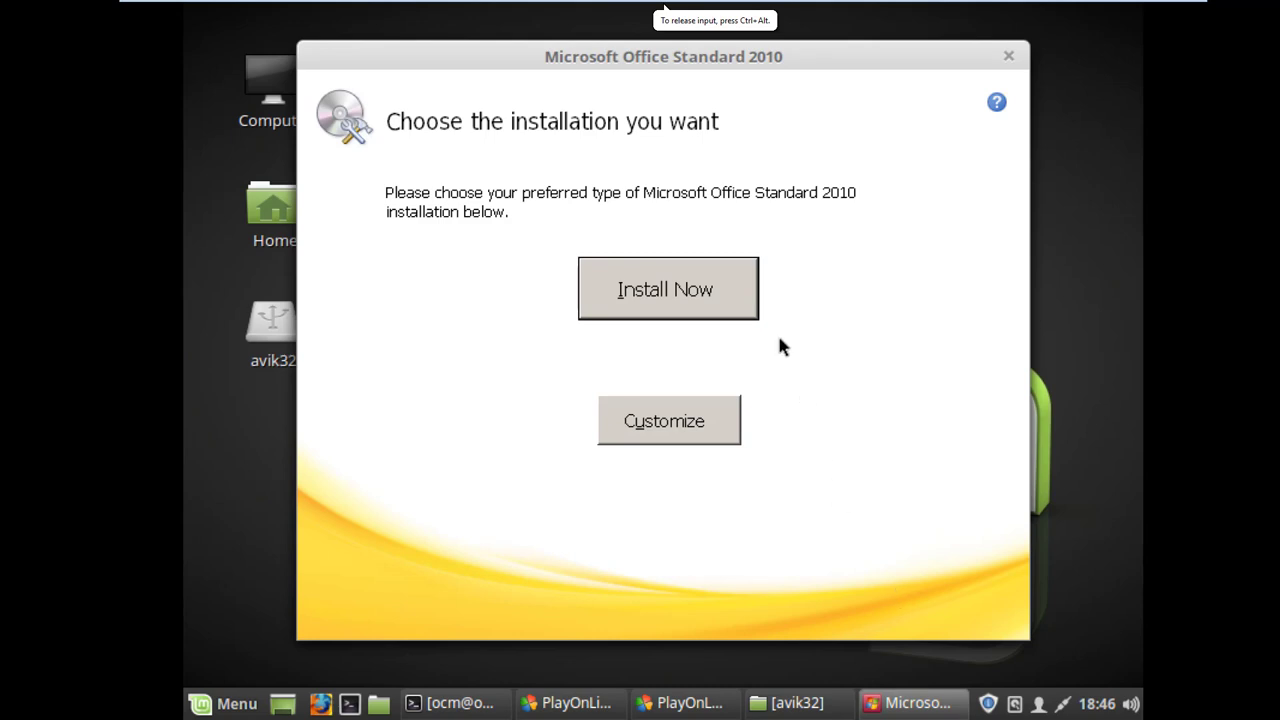
{"action": "left_click", "coordinate": [699, 300]}
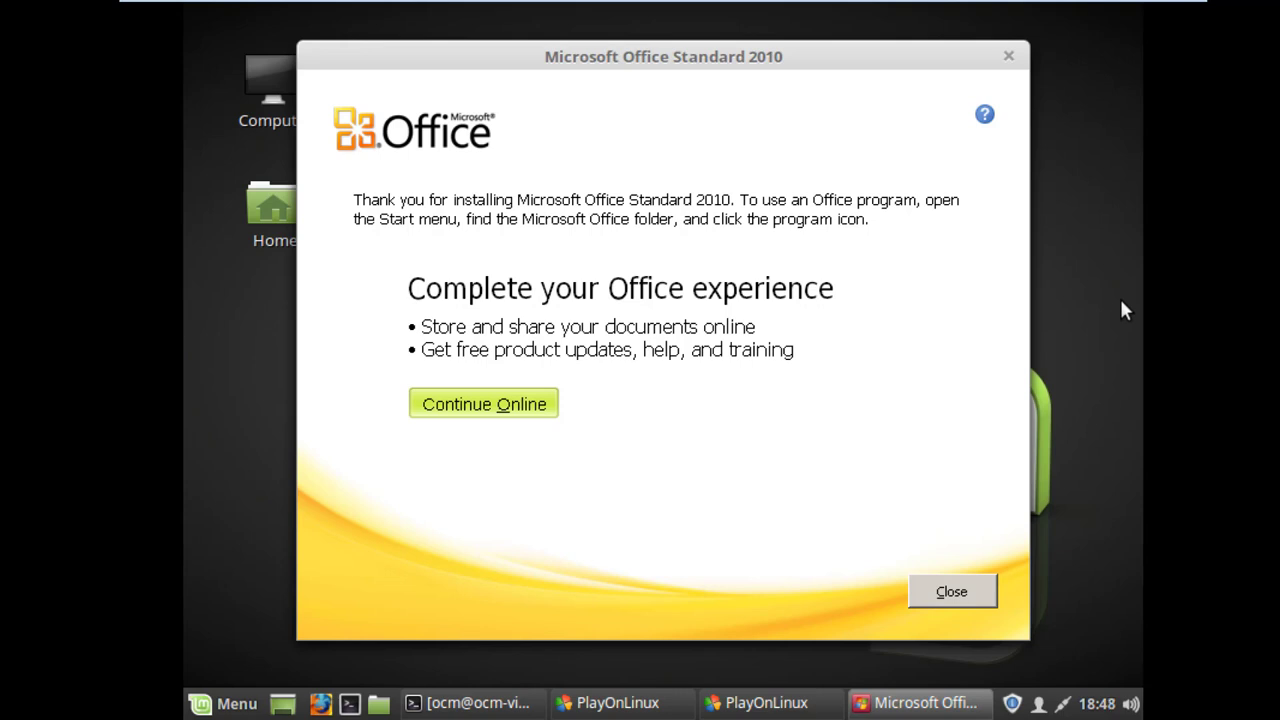
{"action": "left_click", "coordinate": [956, 598]}
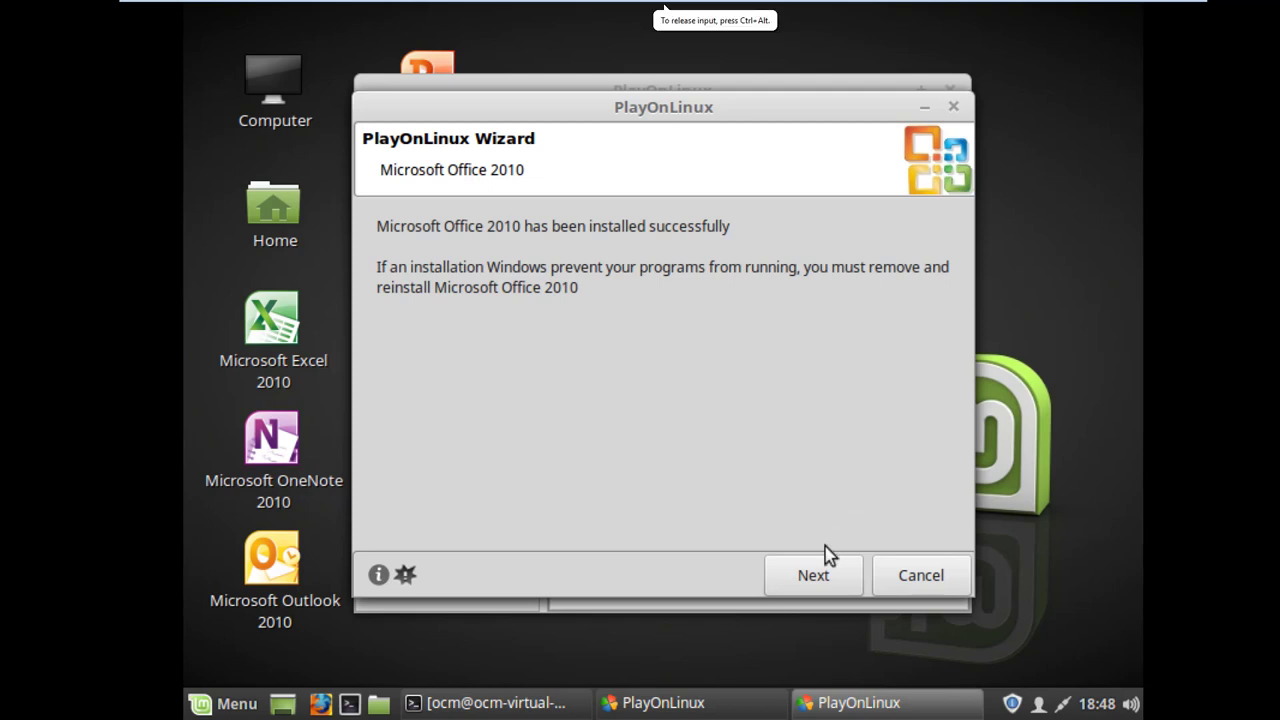
{"action": "left_click", "coordinate": [814, 572]}
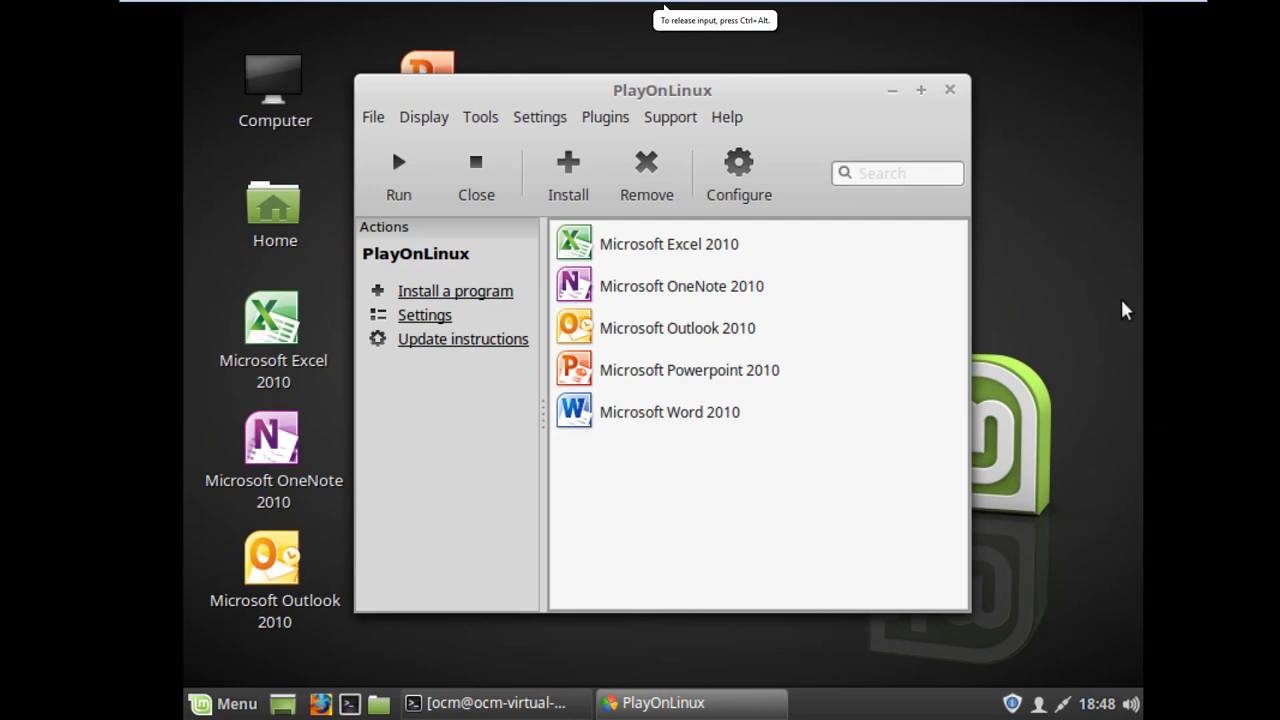
Run Microsoft Word 2010 from PlayOnLinux and accept the prefilled user name and initials.
{"action": "left_click", "coordinate": [712, 420]}
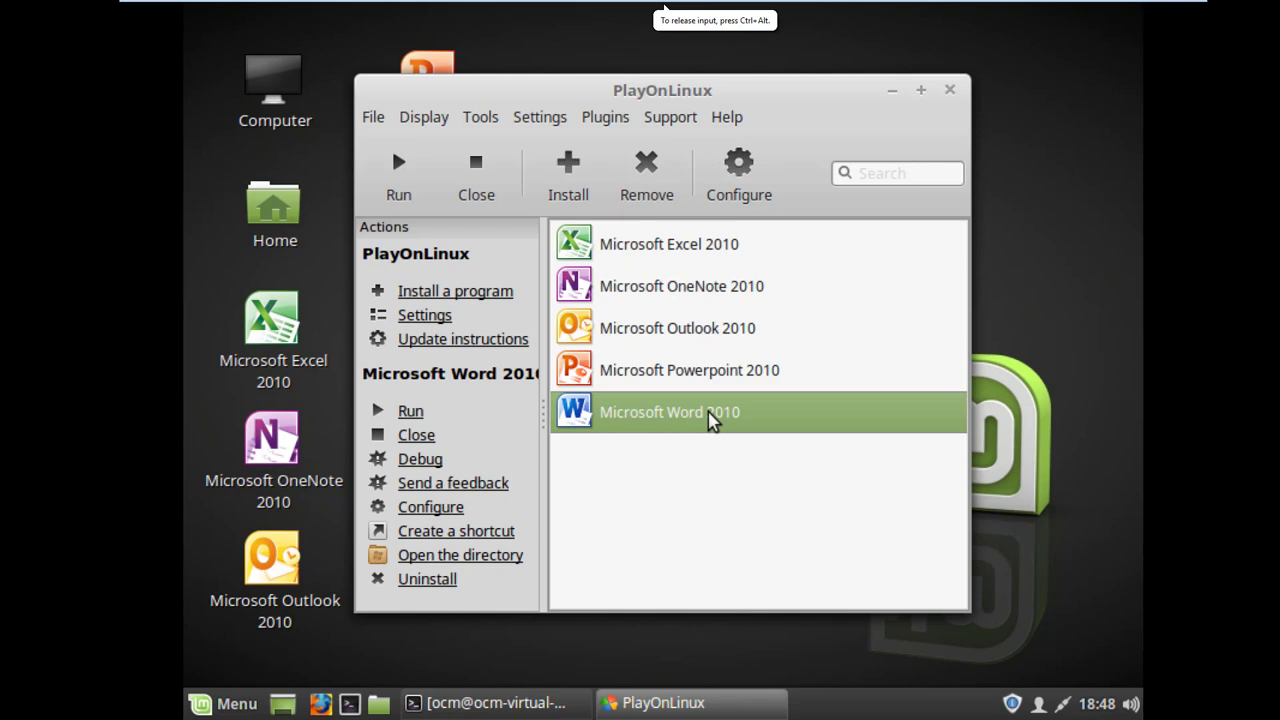
{"action": "left_click", "coordinate": [415, 414]}
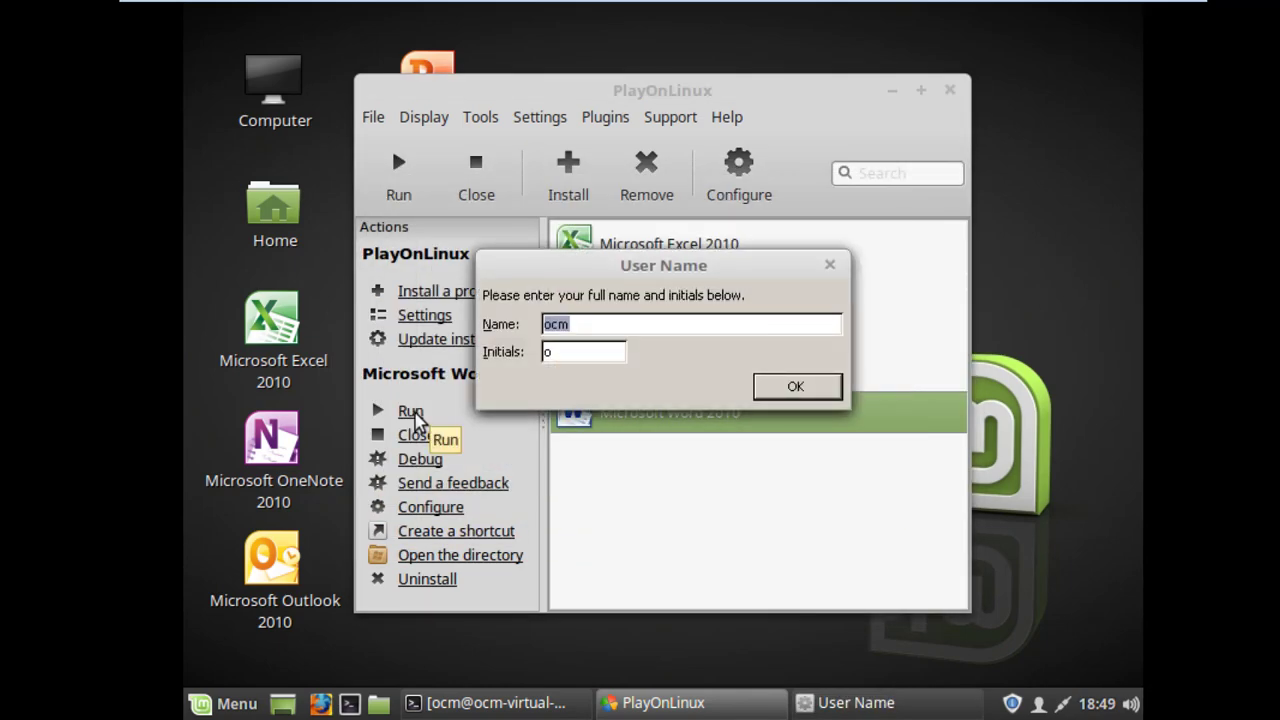
{"action": "left_click", "coordinate": [786, 388]}
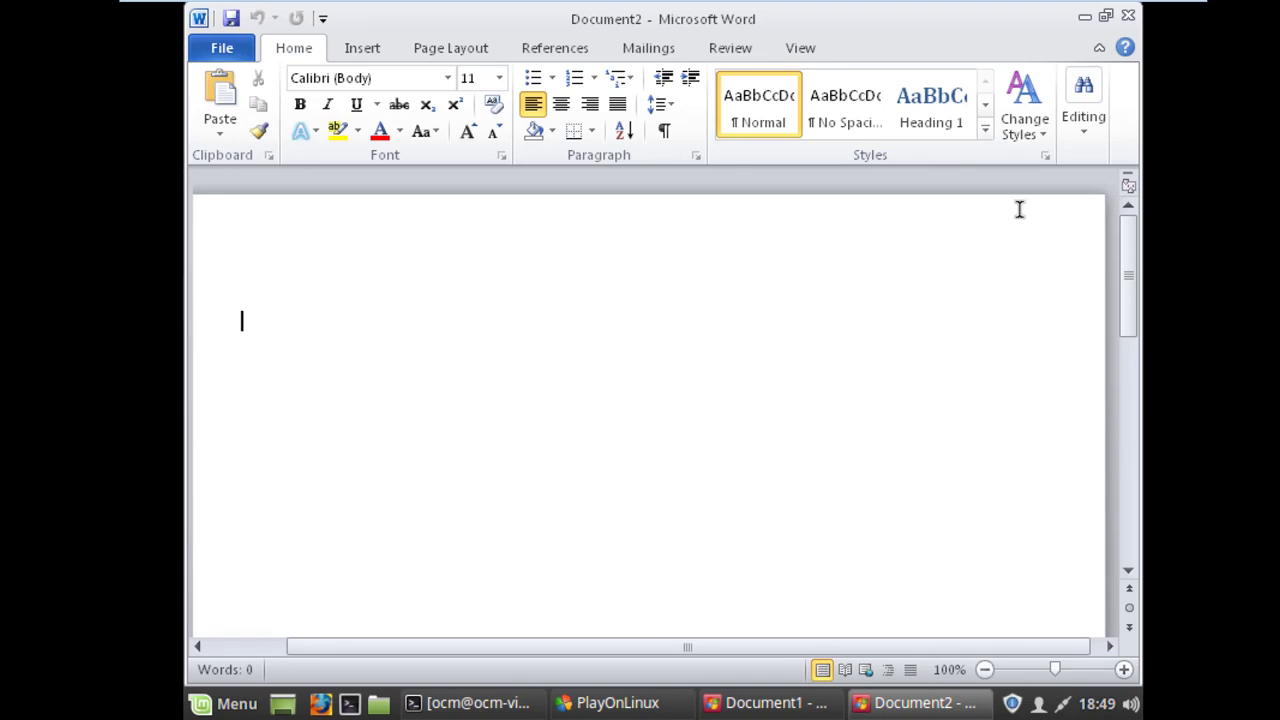
Close the second blank Word document, apply Use Recommended Settings in the Office welcome dialog, and close Word.
{"action": "left_click", "coordinate": [1128, 17]}
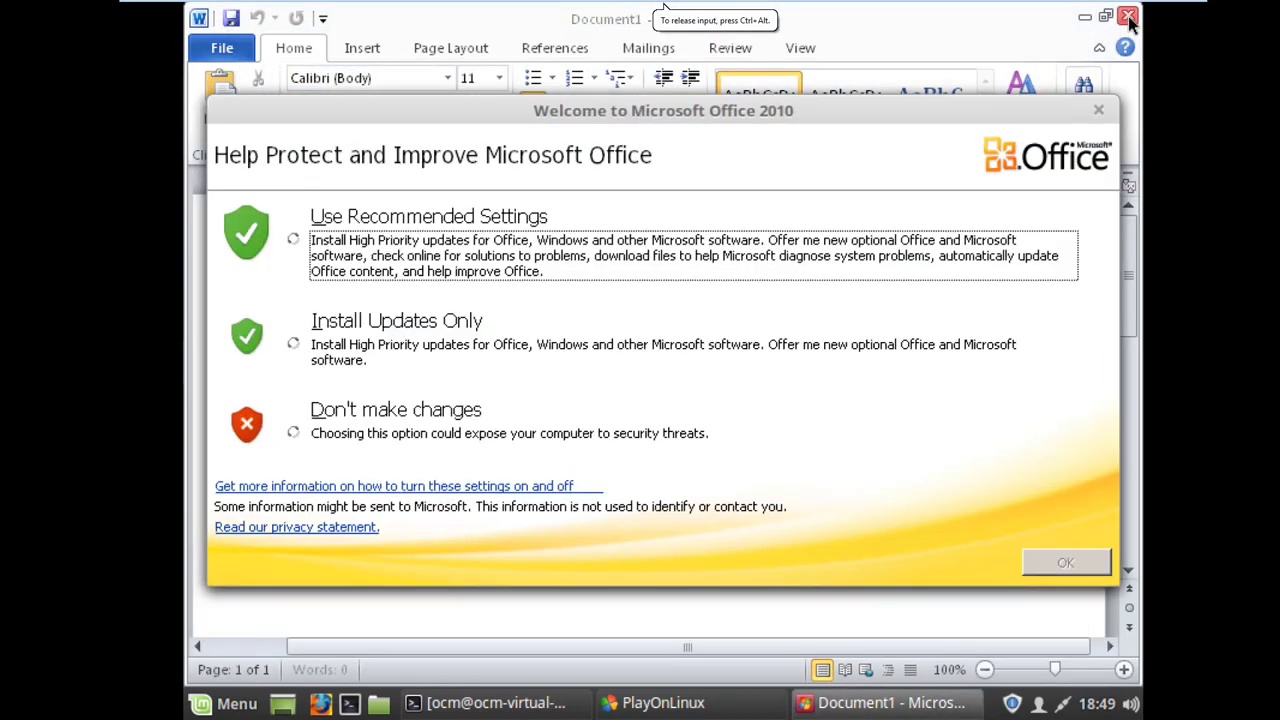
{"action": "left_click", "coordinate": [238, 215]}
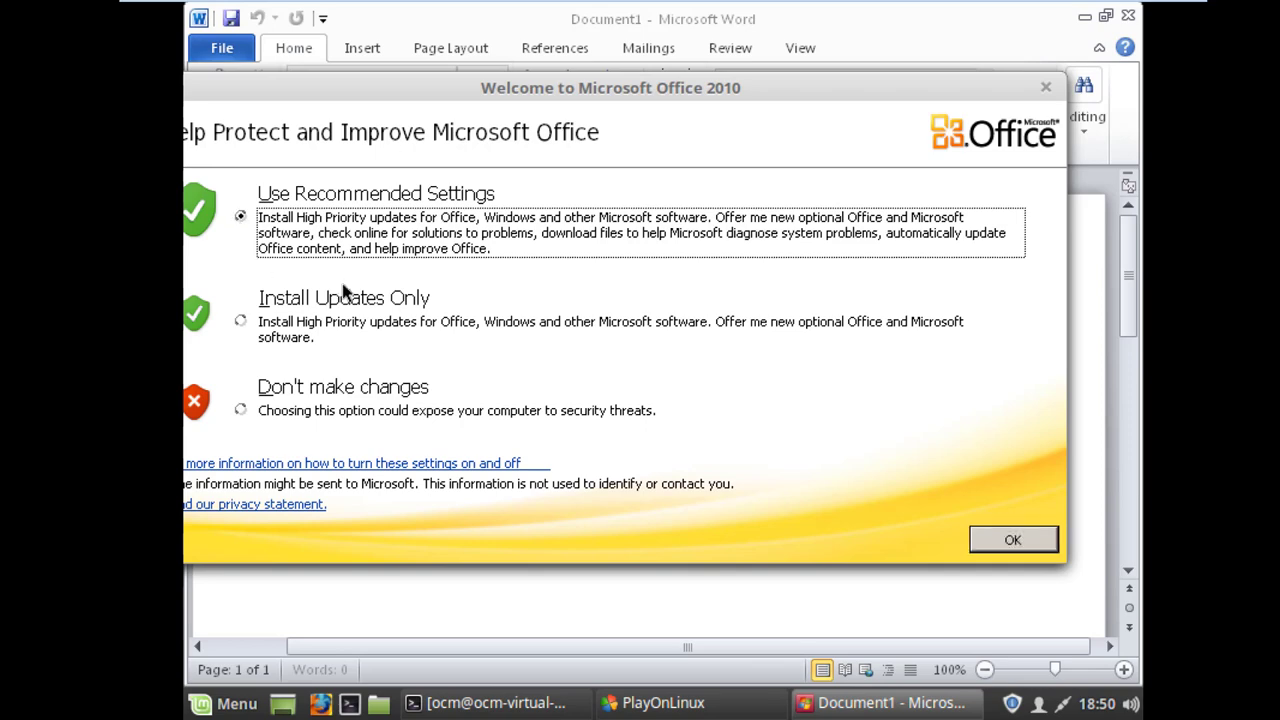
{"action": "left_click", "coordinate": [1000, 541]}
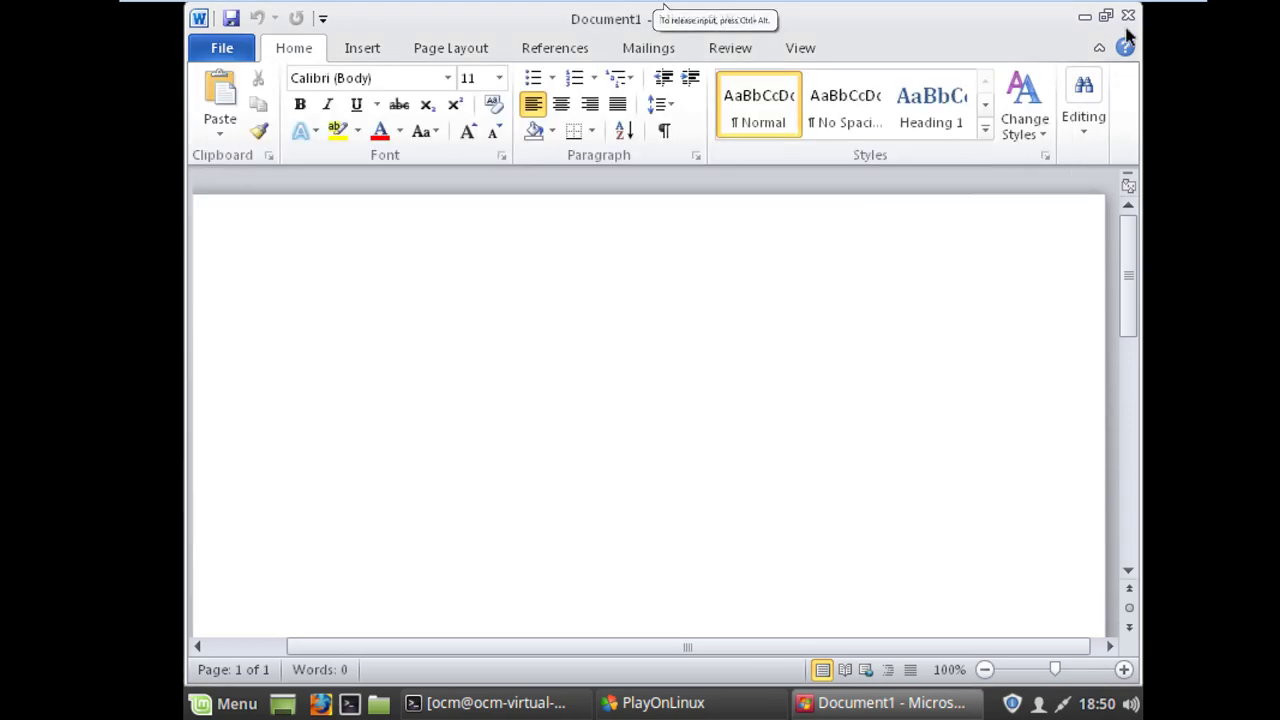
{"action": "left_click", "coordinate": [1128, 17]}
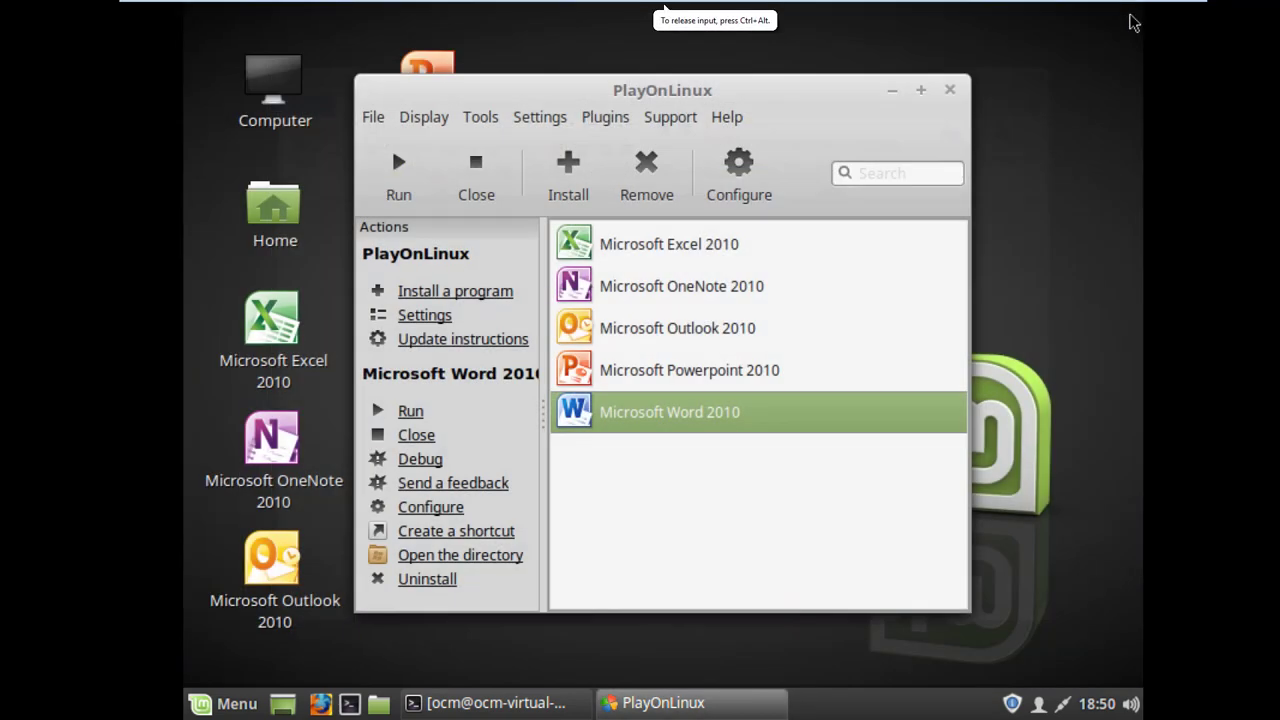
Close PlayOnLinux and confirm closing all of its windows.
{"action": "left_click", "coordinate": [950, 90]}
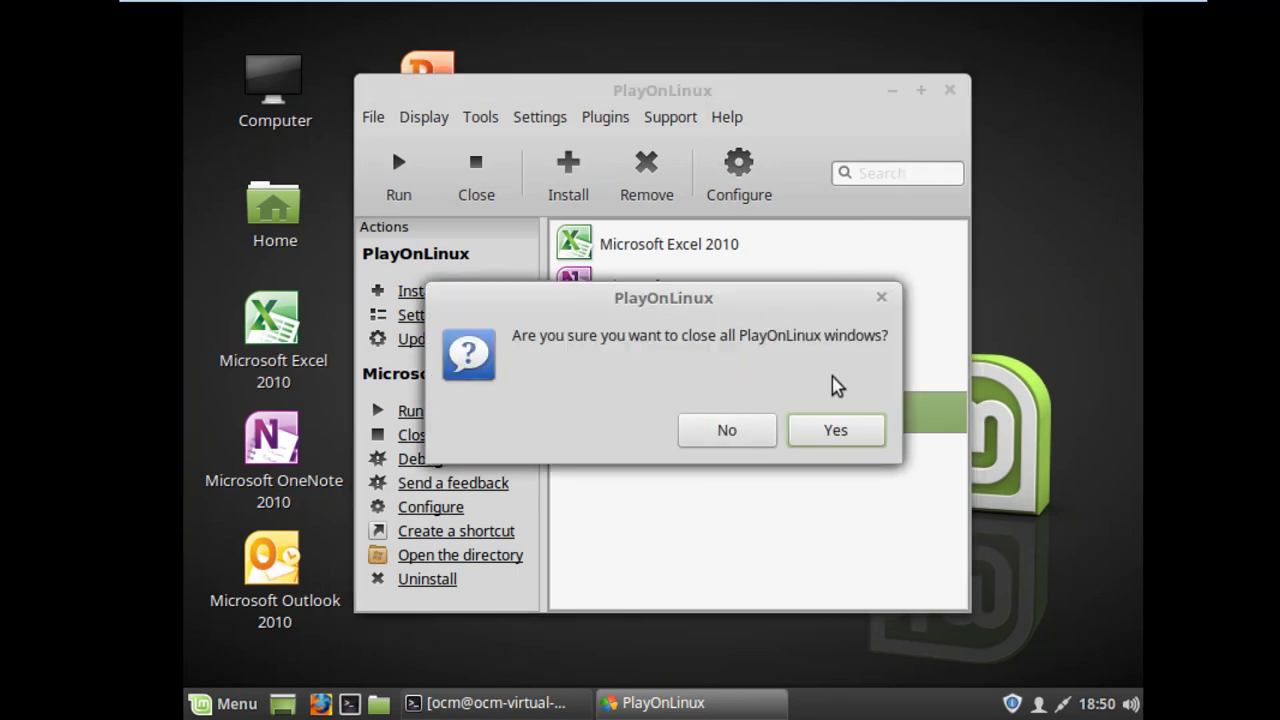
{"action": "left_click", "coordinate": [812, 440]}
{"action": "right_click", "coordinate": [643, 314]}
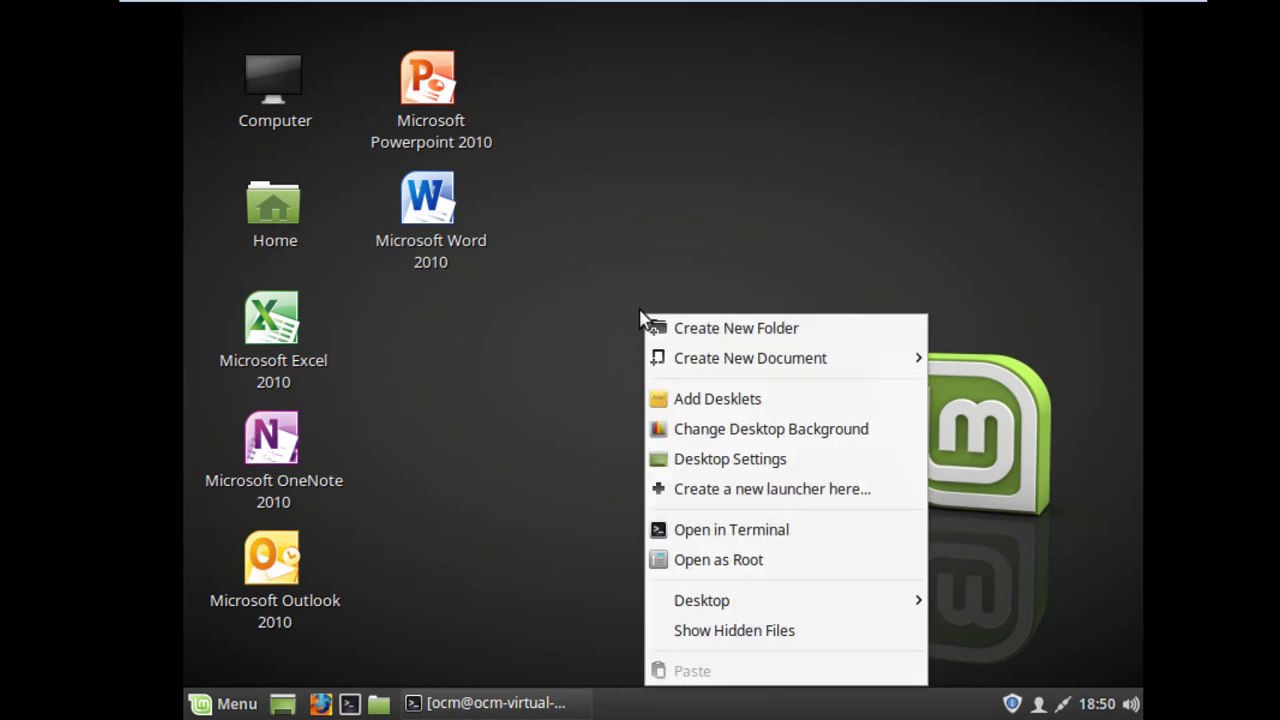
{"action": "left_click", "coordinate": [374, 563]}
Launch Microsoft Word 2010 from its desktop shortcut to test it and close it again.
{"action": "left_click", "coordinate": [462, 217]}
{"action": "left_click", "coordinate": [428, 244]}
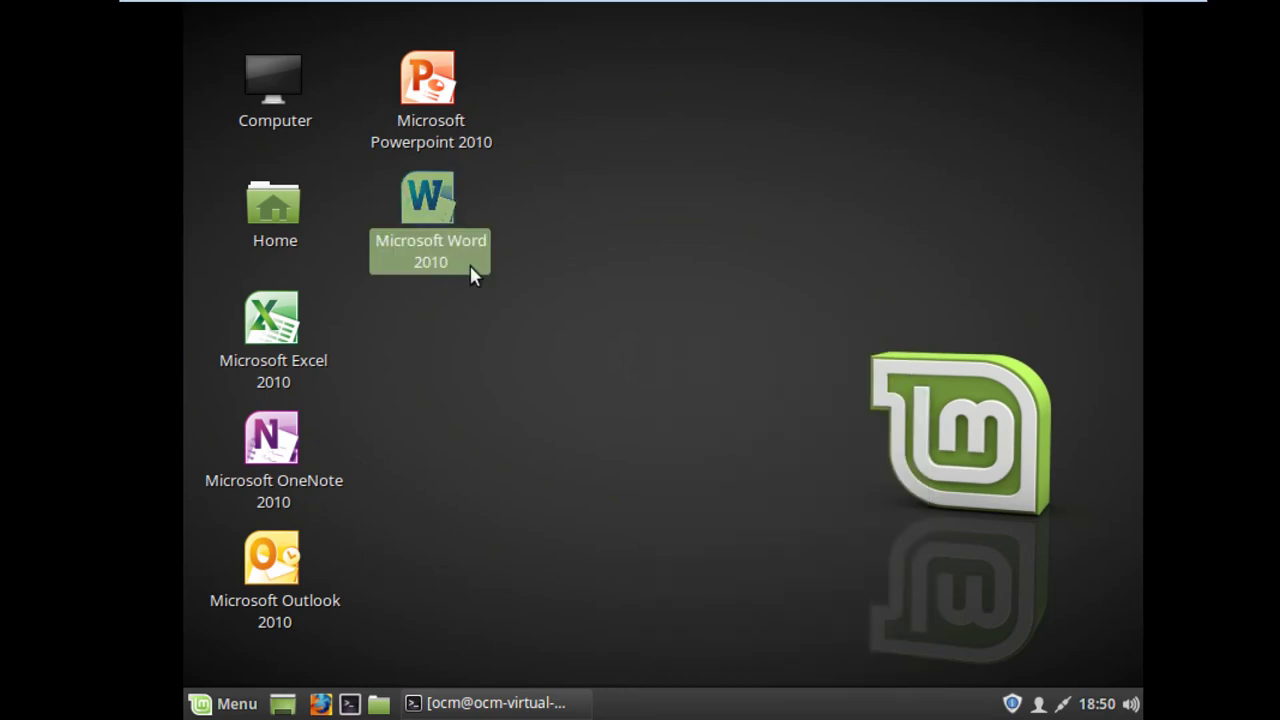
{"action": "double_click", "coordinate": [470, 265]}
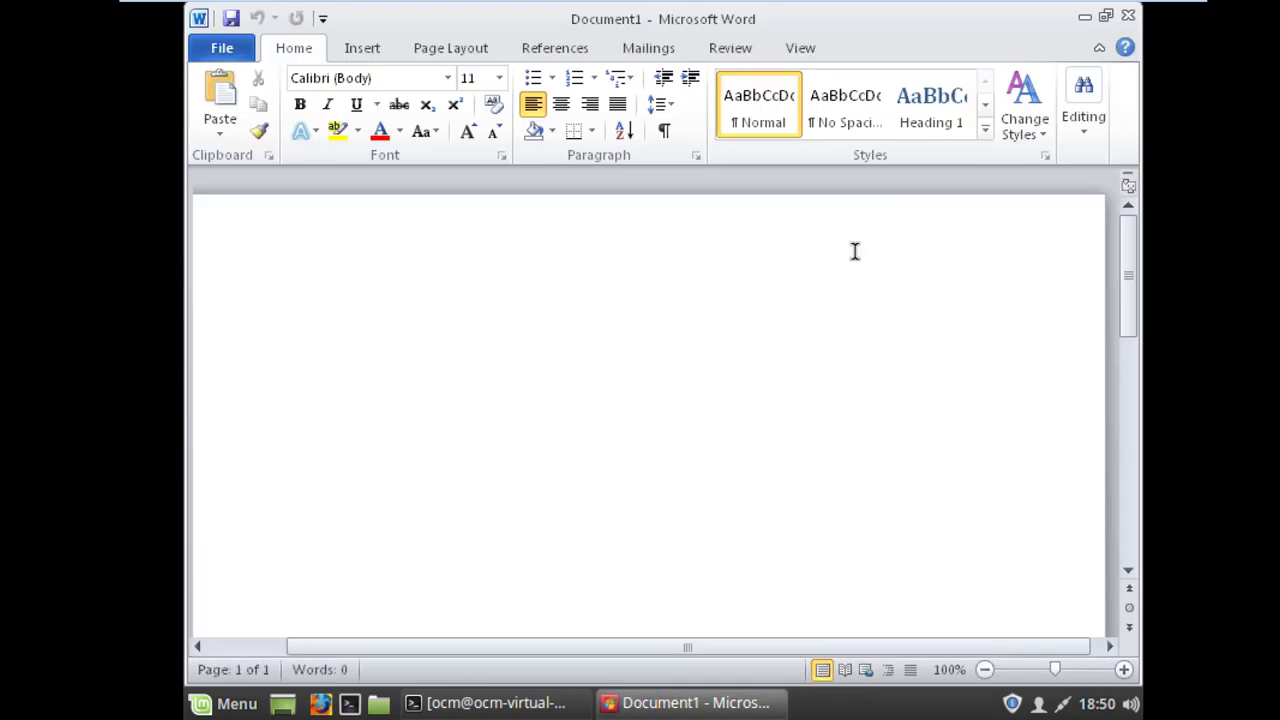
{"action": "left_click", "coordinate": [1127, 17]}
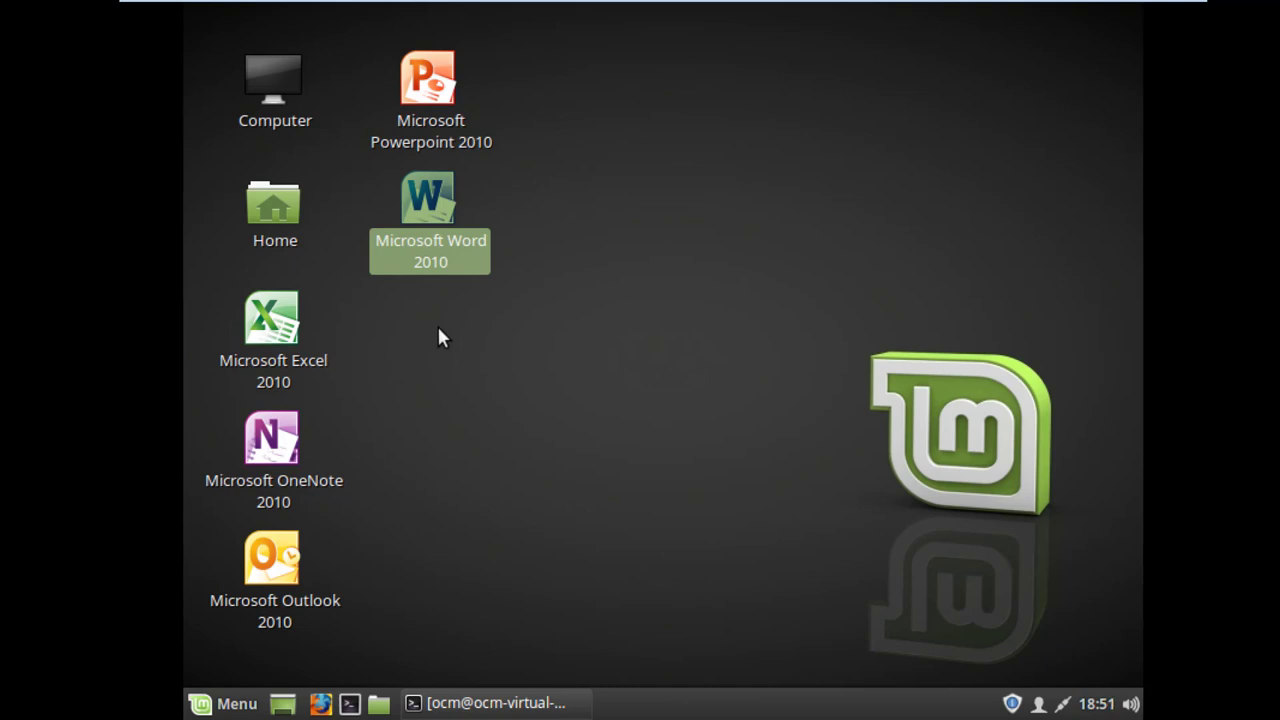
Launch Microsoft Excel 2010 from its desktop shortcut to test it and close the blank workbook.
{"action": "left_click", "coordinate": [680, 310]}
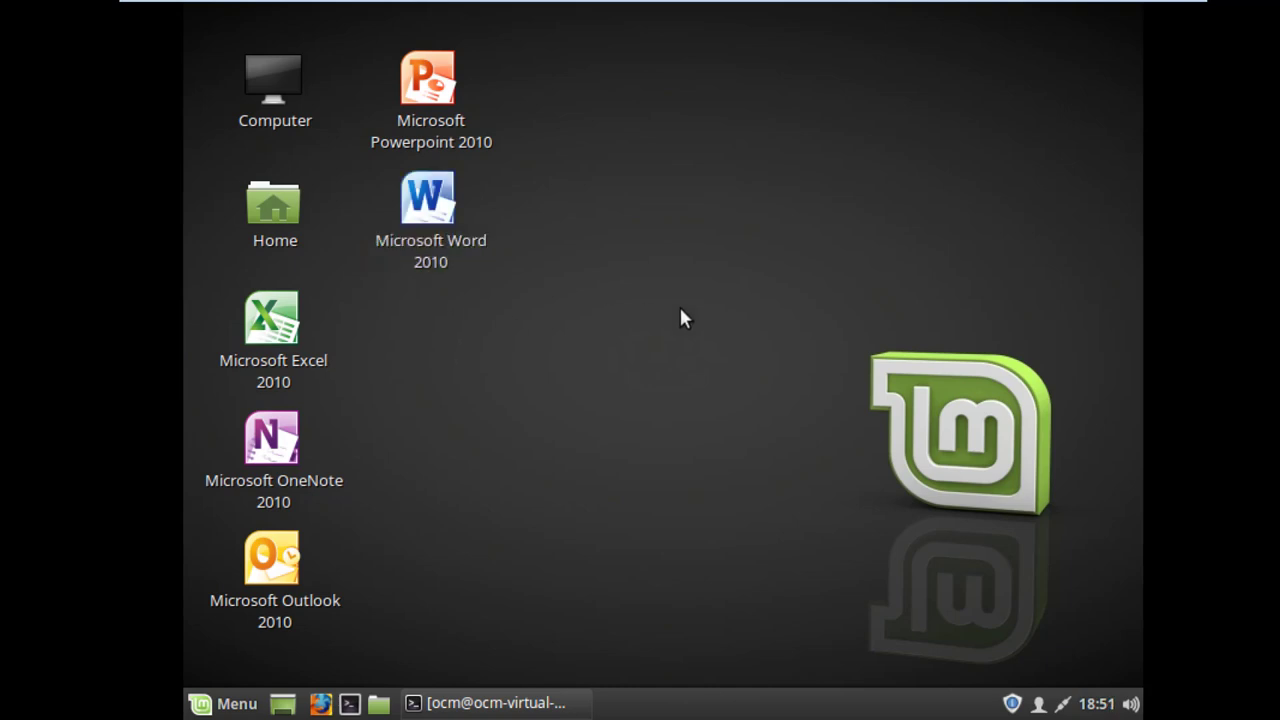
{"action": "left_click", "coordinate": [269, 318]}
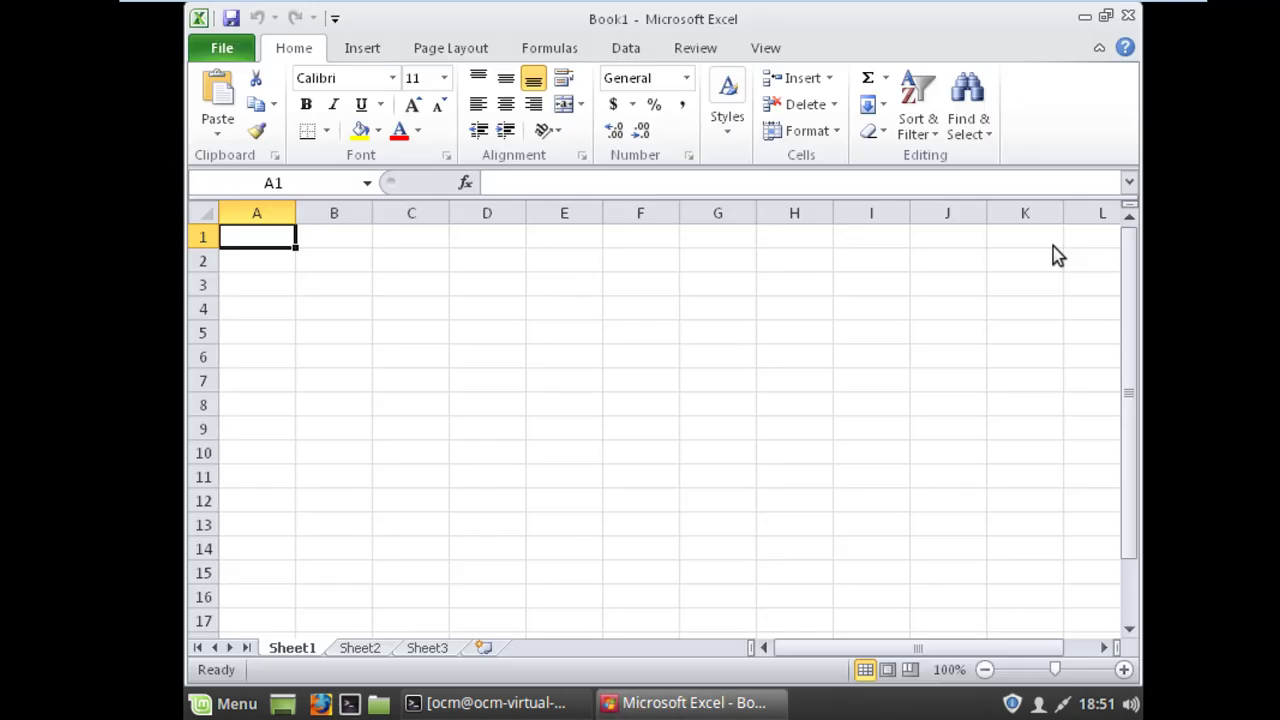
{"action": "left_click", "coordinate": [1127, 17]}
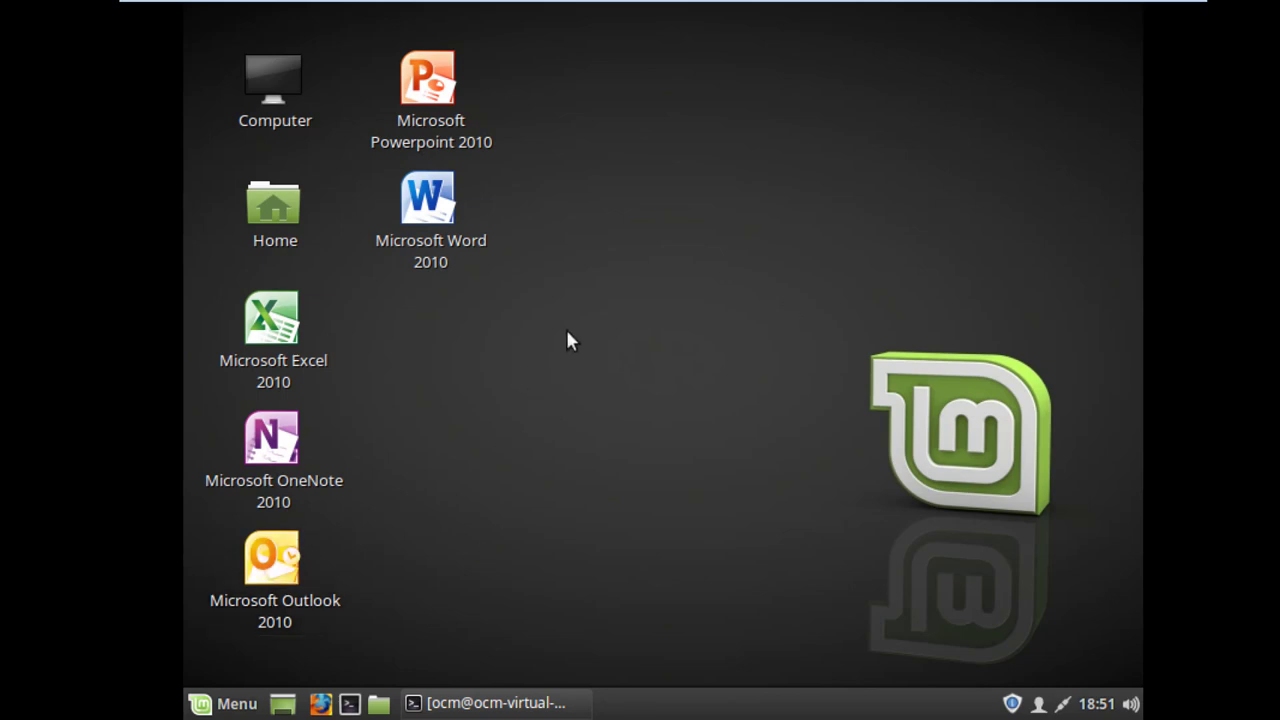
Open the Test folder inside Downloads in the file manager.
{"action": "left_click", "coordinate": [258, 120]}
{"action": "double_click", "coordinate": [258, 120]}
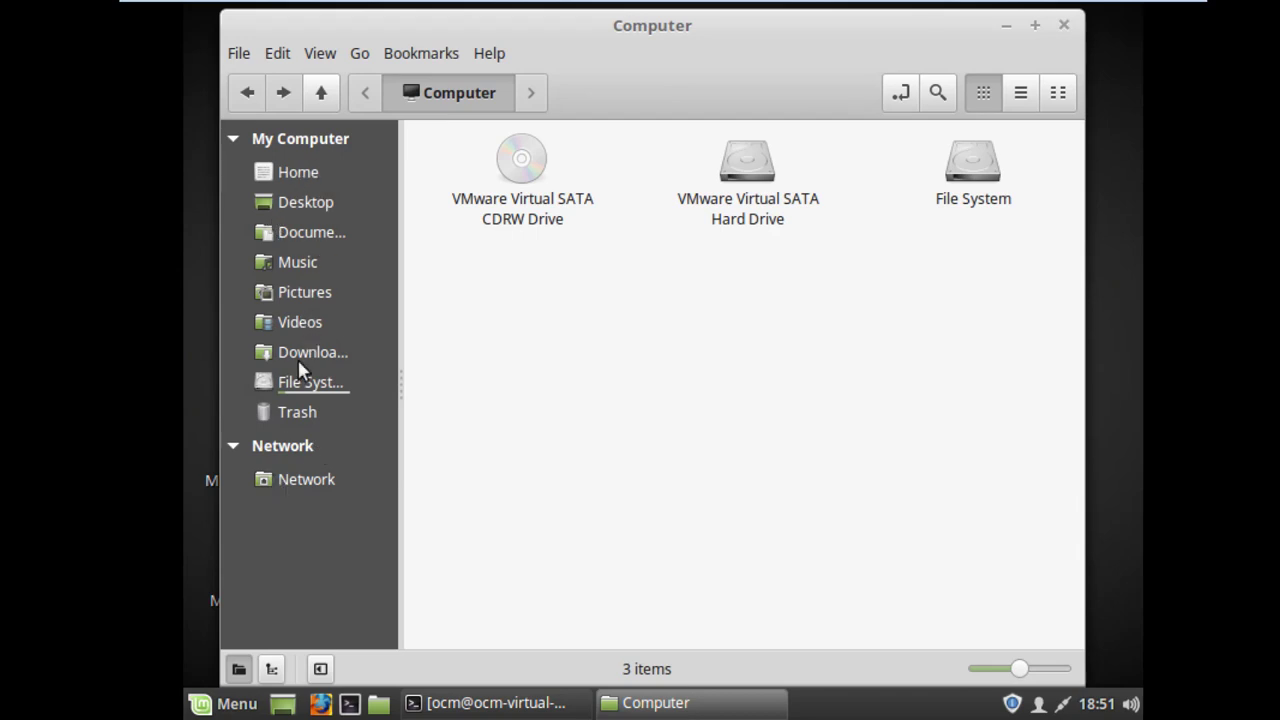
{"action": "left_click", "coordinate": [299, 352]}
{"action": "double_click", "coordinate": [530, 172]}
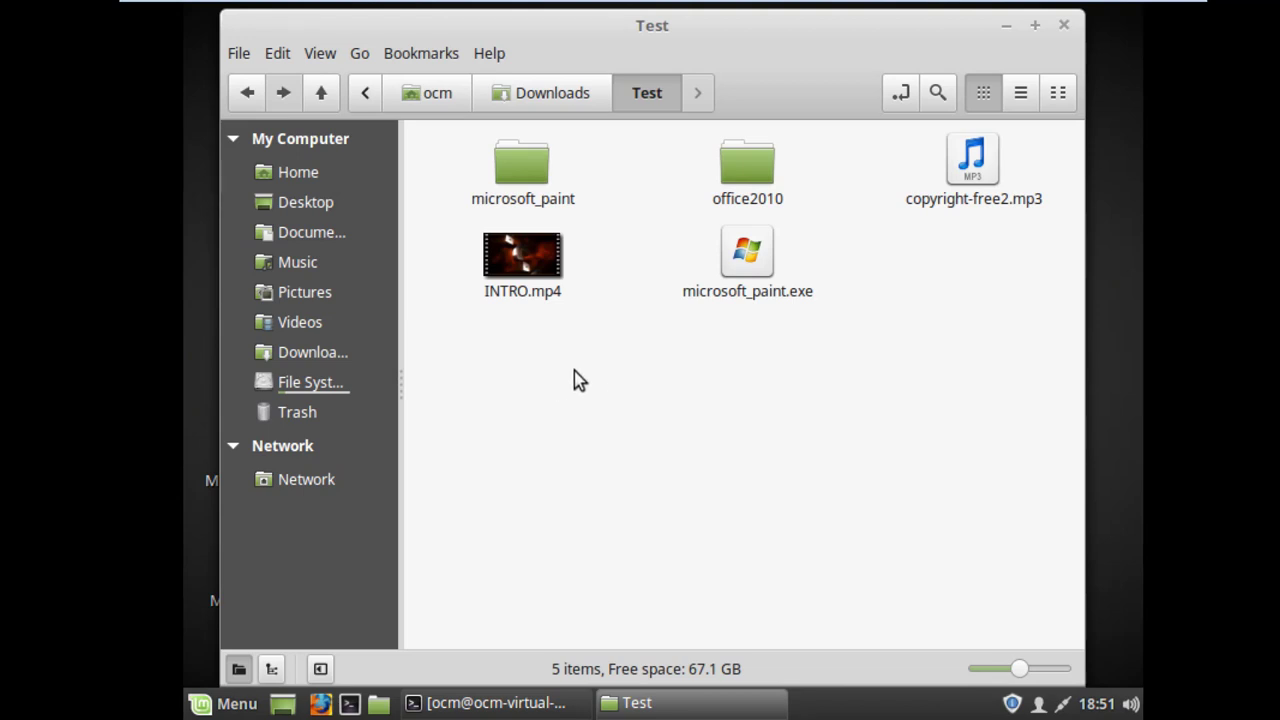
Play the video INTRO.mp4 from the Test folder and close the player.
{"action": "left_click", "coordinate": [512, 248]}
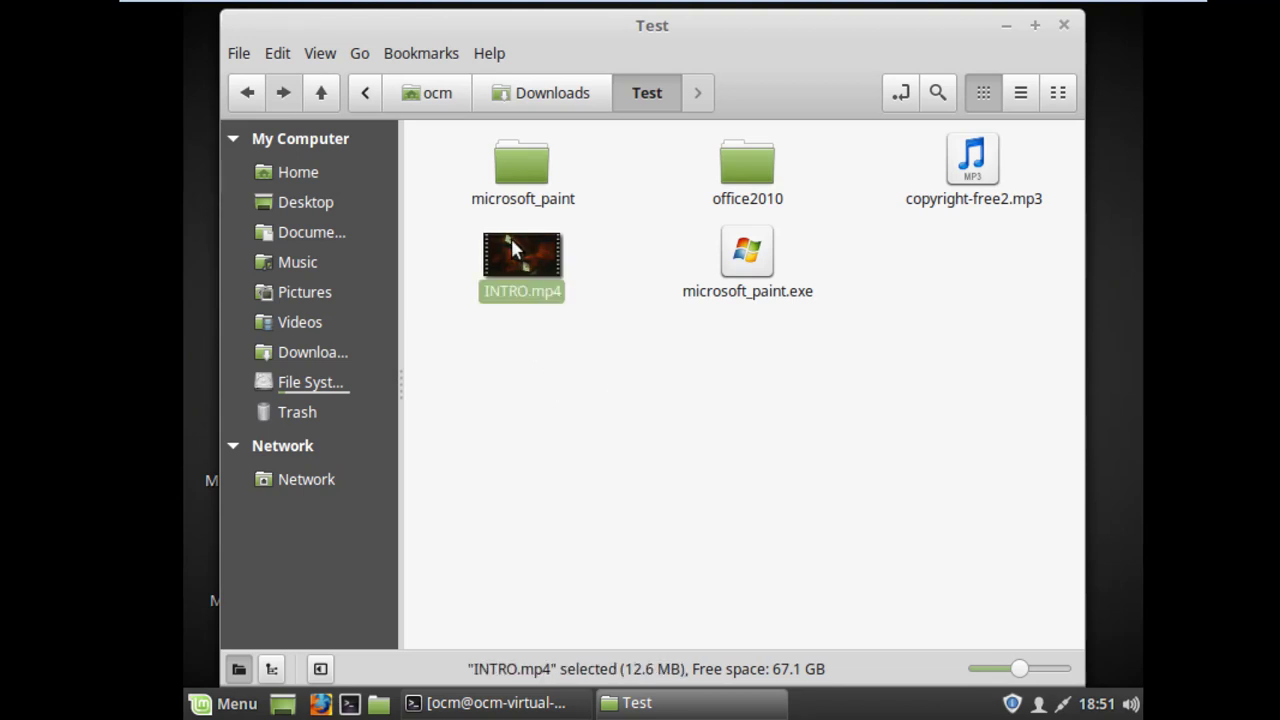
{"action": "double_click", "coordinate": [511, 240]}
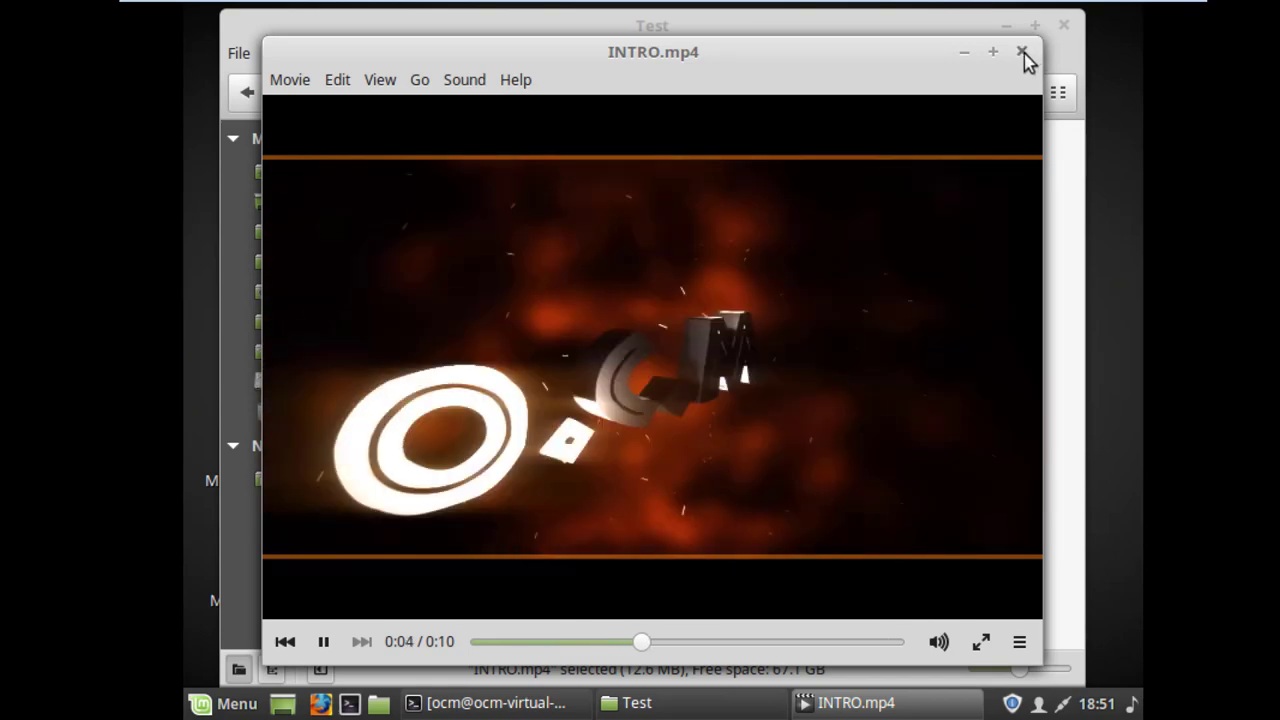
{"action": "left_click", "coordinate": [1022, 53]}
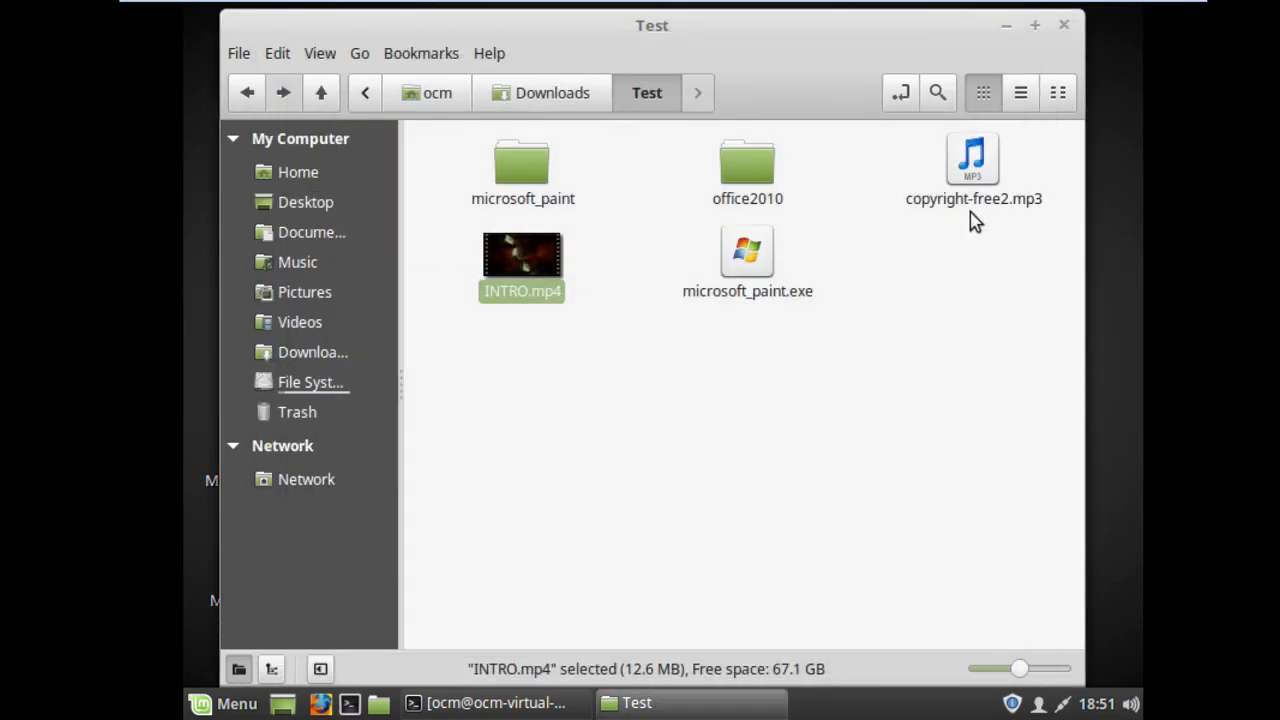
Play the audio file copyright-free2.mp3, and close both the player and the file manager.
{"action": "double_click", "coordinate": [986, 177]}
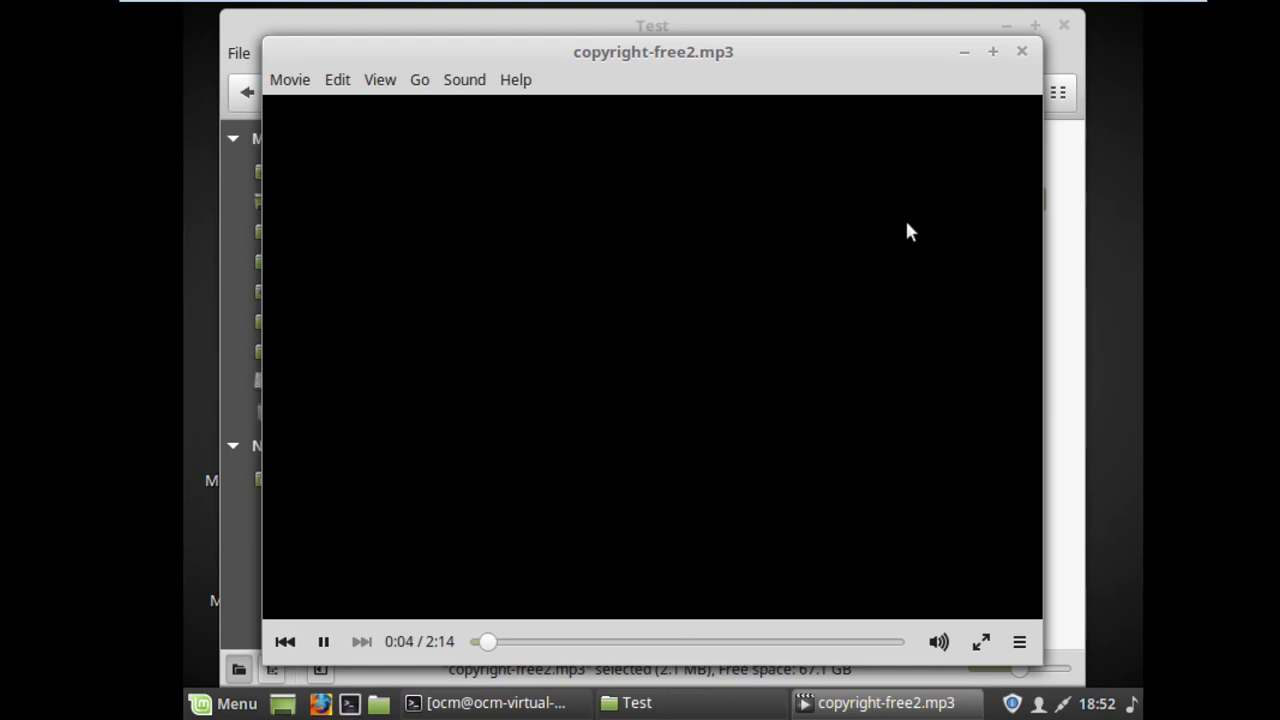
{"action": "left_click", "coordinate": [1022, 53]}
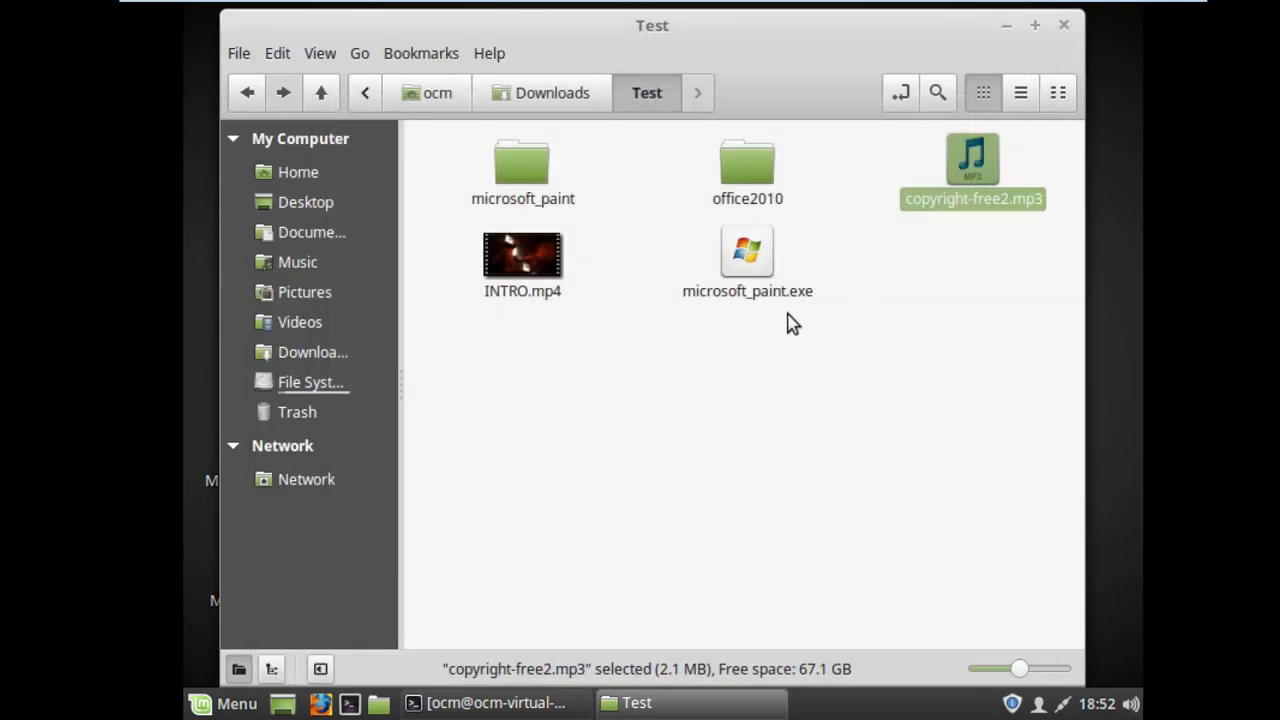
{"action": "left_click", "coordinate": [1065, 25]}
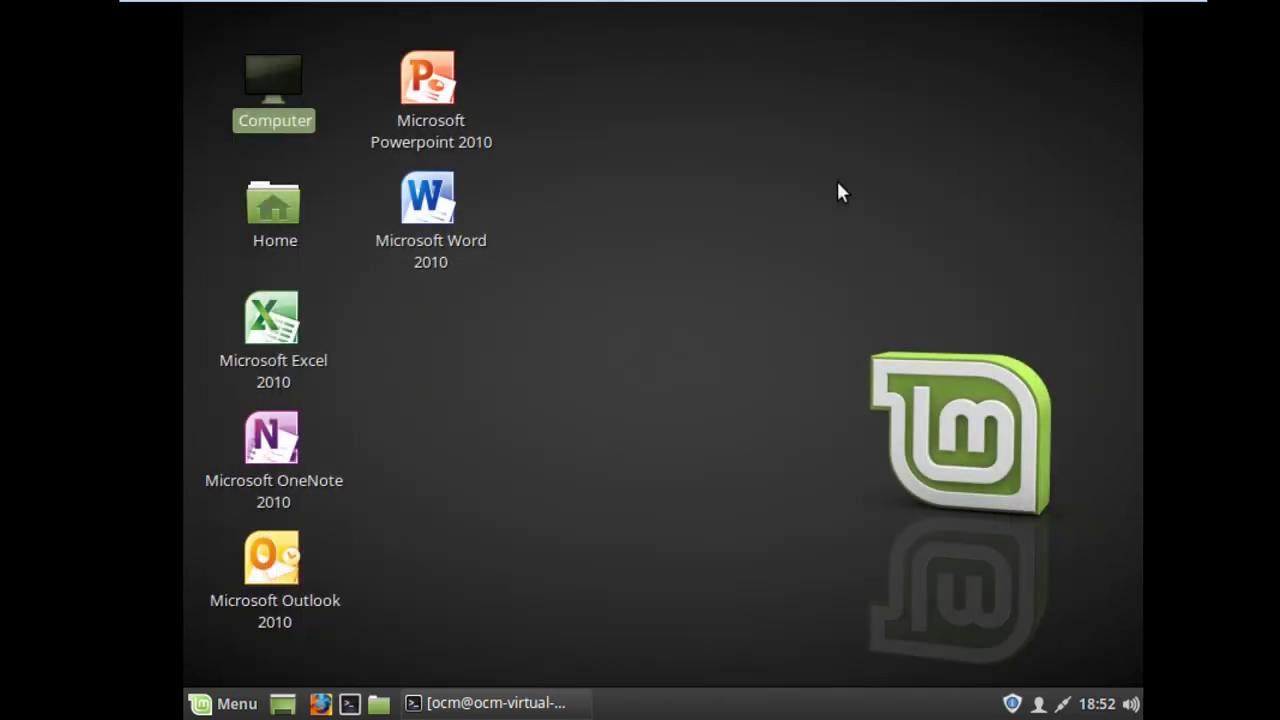
{"action": "left_click", "coordinate": [647, 294]}
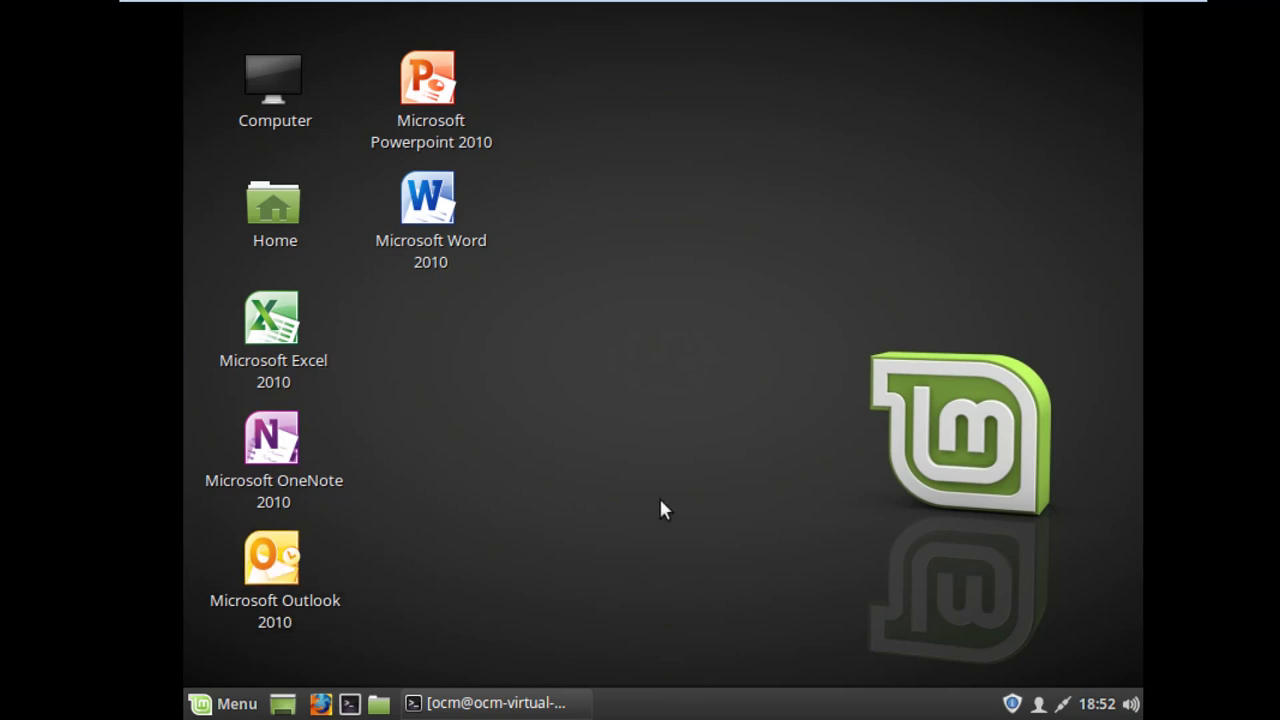
Open the desktop background settings and display the Sarah image collection.
{"action": "right_click", "coordinate": [674, 206]}
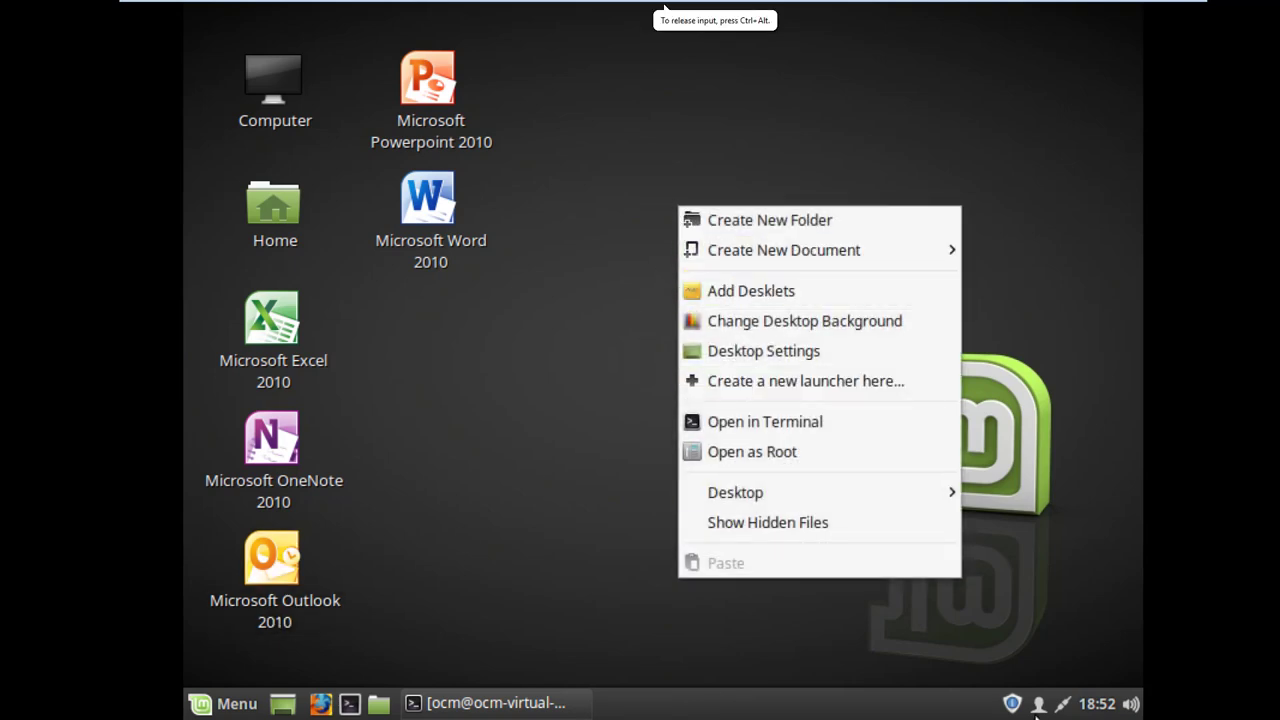
{"action": "left_click", "coordinate": [919, 321]}
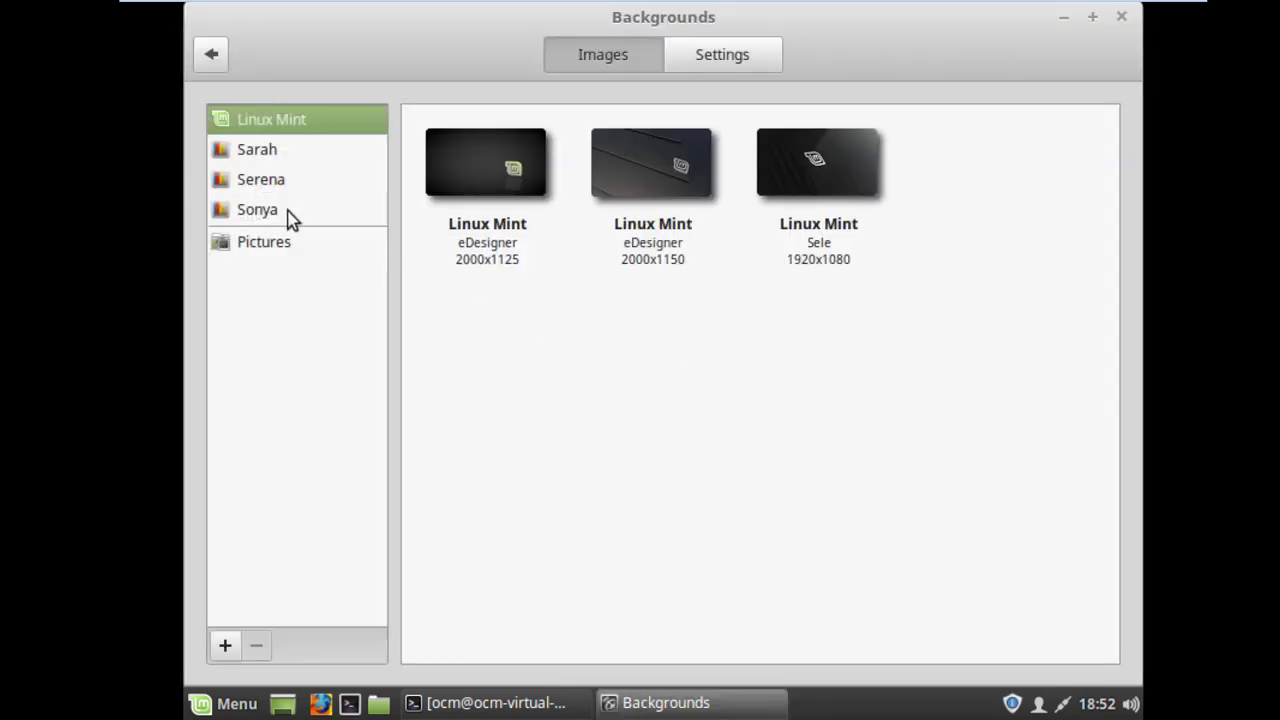
{"action": "left_click", "coordinate": [259, 160]}
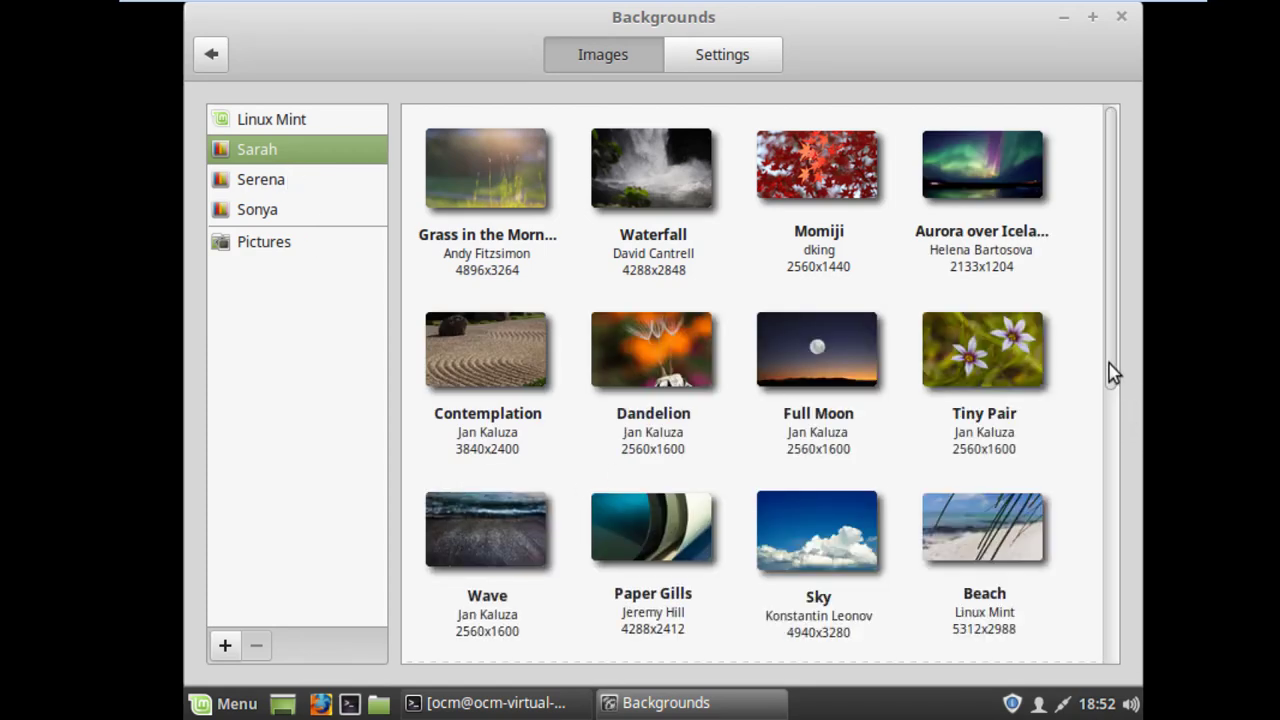
Set the Wave image from the Sarah collection as desktop background and minimize the Backgrounds window to view it.
{"action": "left_click_drag", "start_coordinate": [1108, 371], "coordinate": [1108, 451]}
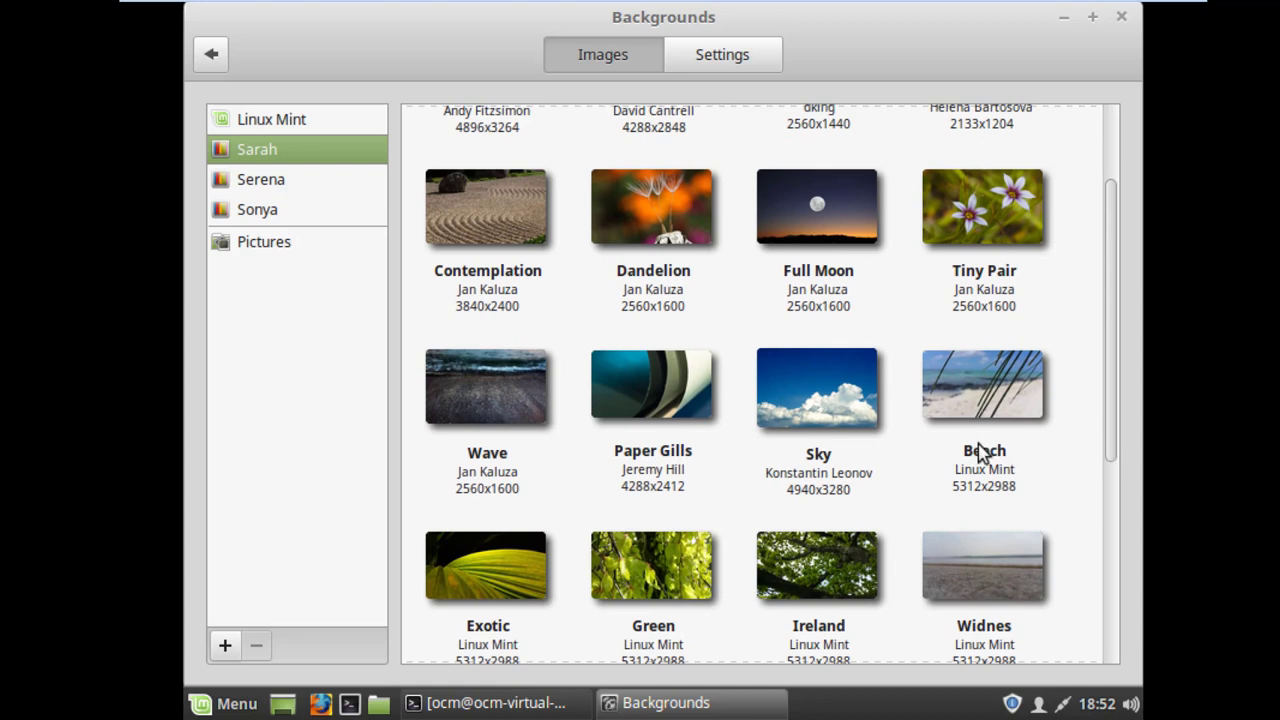
{"action": "left_click", "coordinate": [503, 391]}
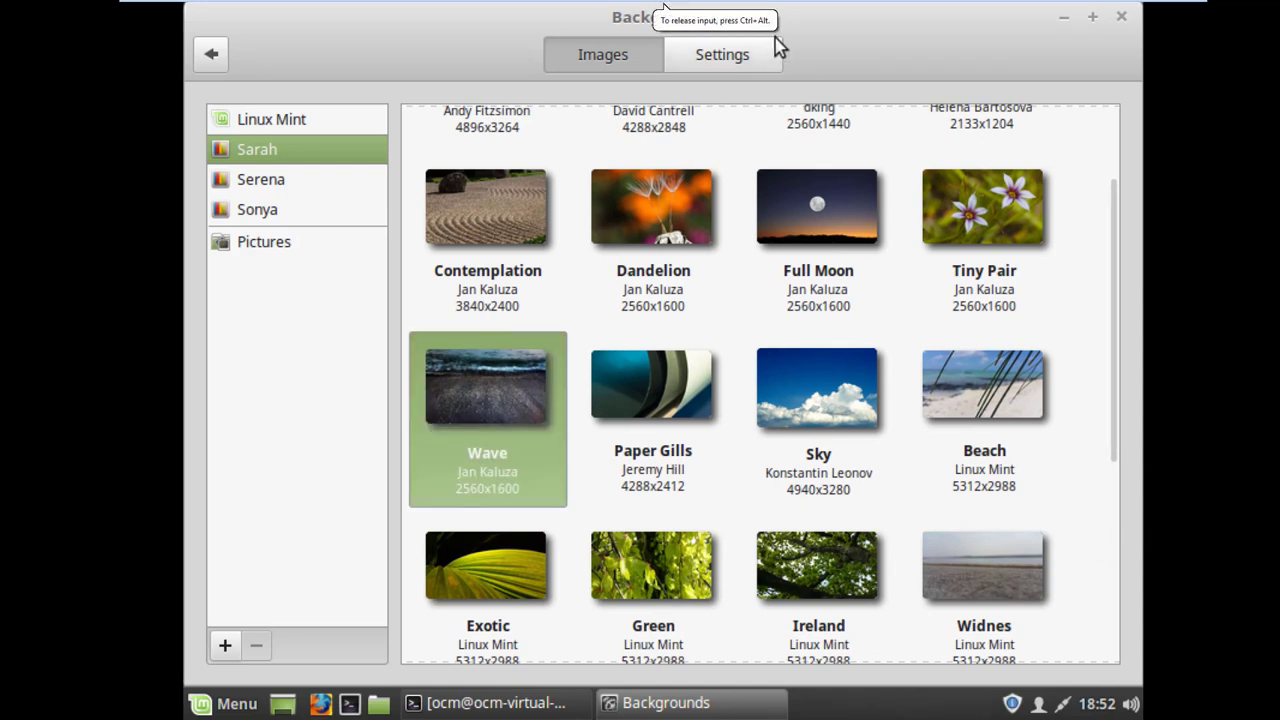
{"action": "left_click", "coordinate": [1066, 20]}
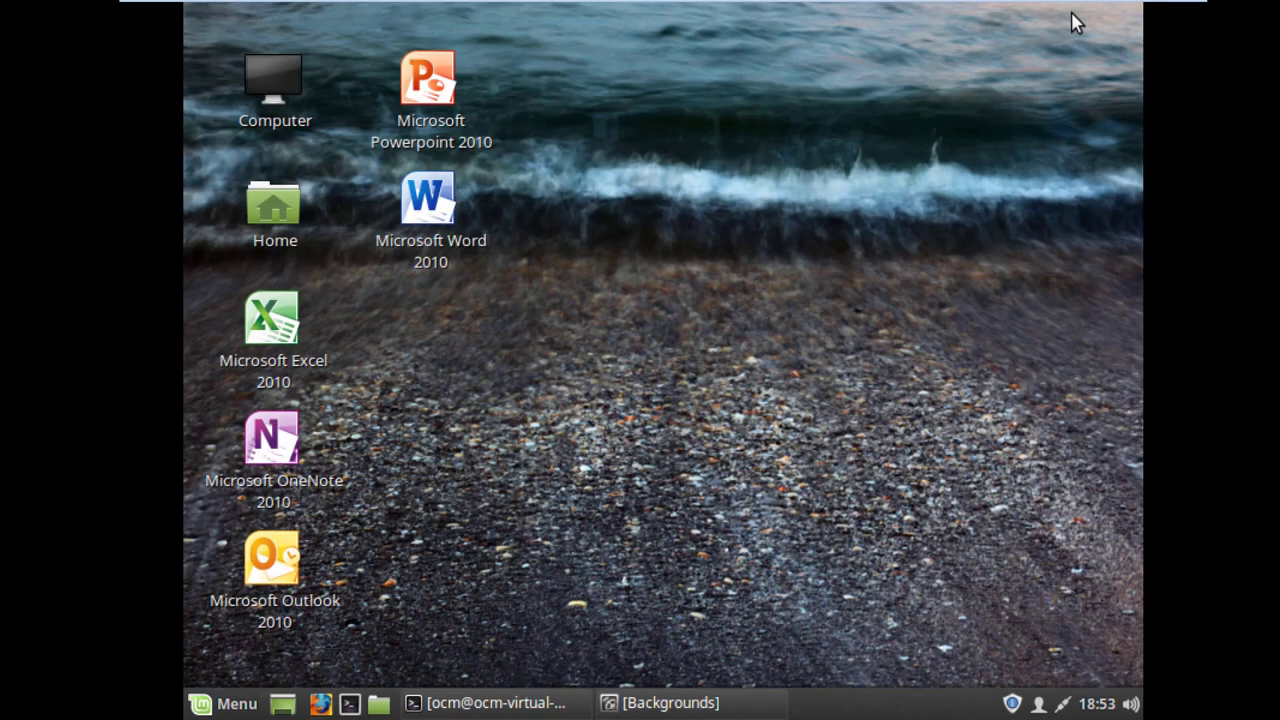
Restore the Backgrounds window, set the Momiji image as desktop background, and minimize the window to view it.
{"action": "right_click", "coordinate": [824, 229]}
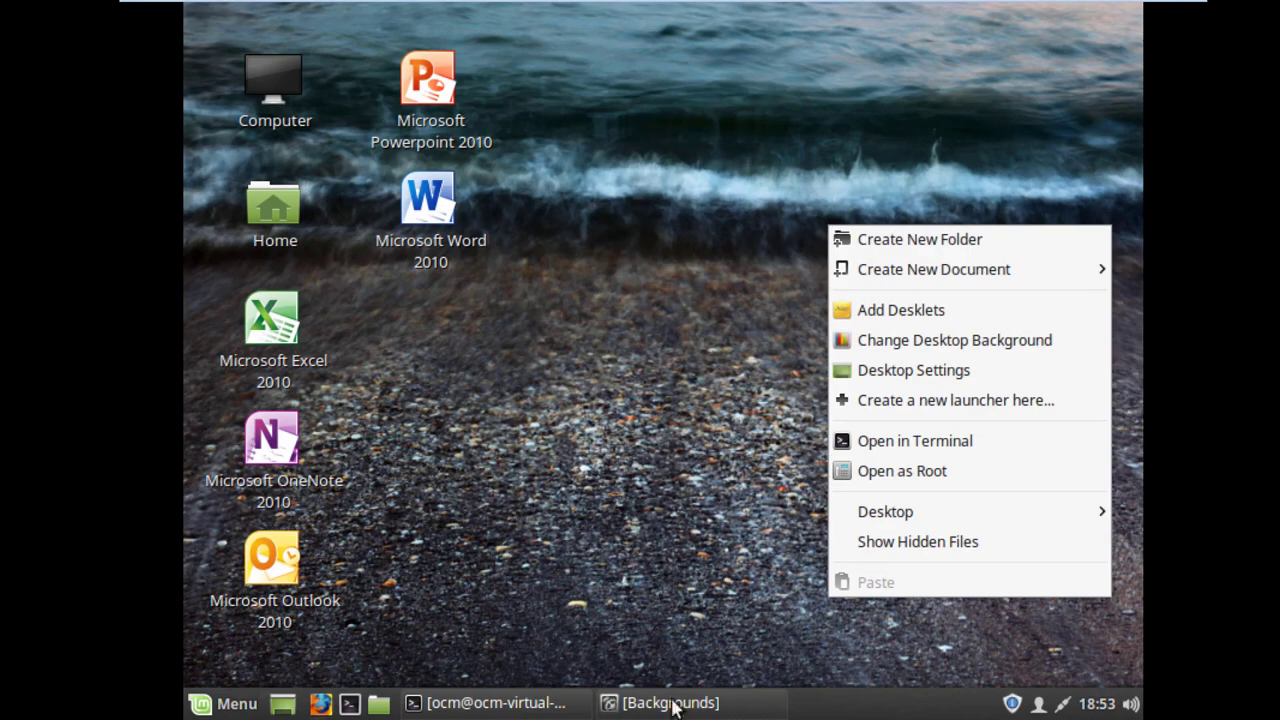
{"action": "left_click", "coordinate": [718, 706]}
{"action": "left_click", "coordinate": [716, 705]}
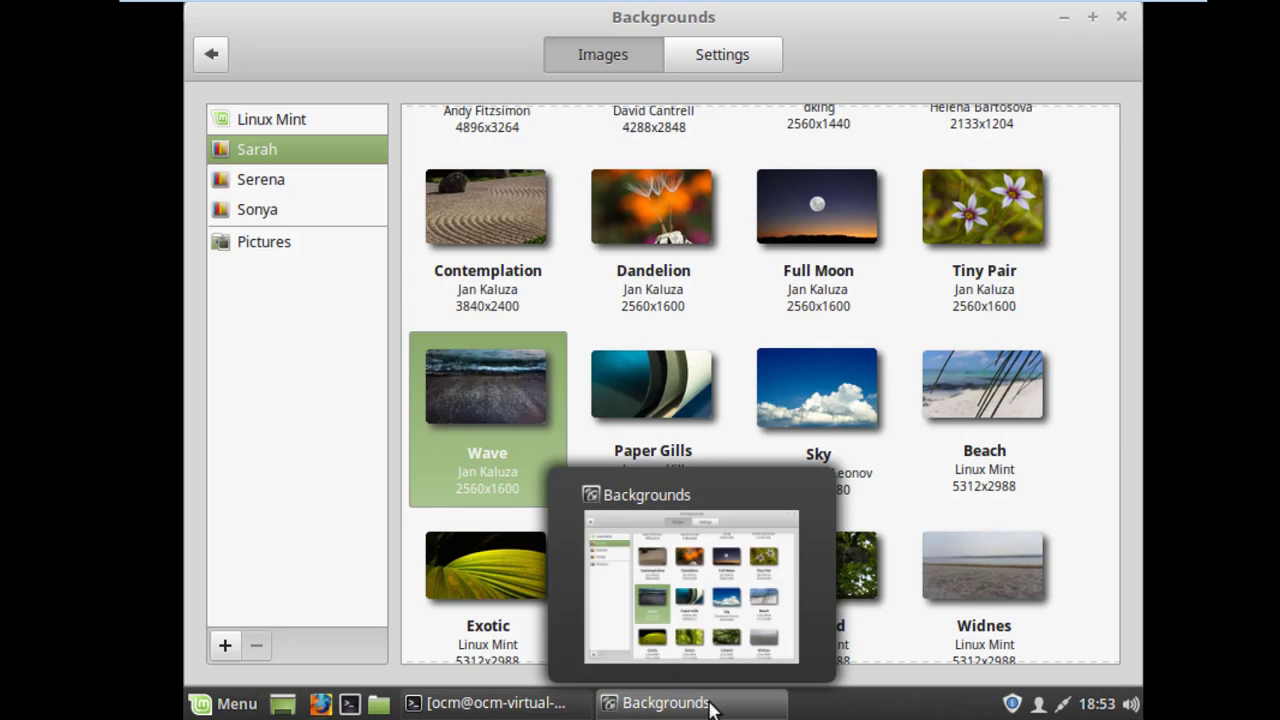
{"action": "left_click_drag", "start_coordinate": [1118, 408], "coordinate": [1009, 194]}
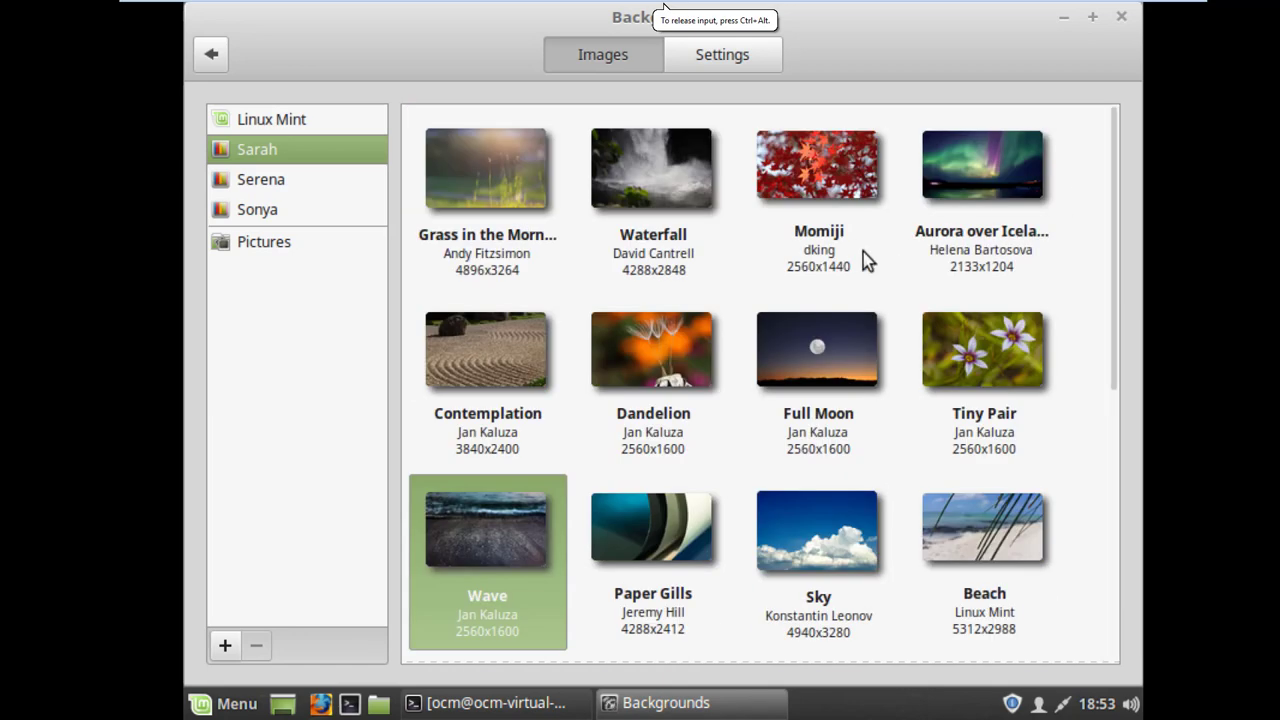
{"action": "left_click", "coordinate": [805, 185]}
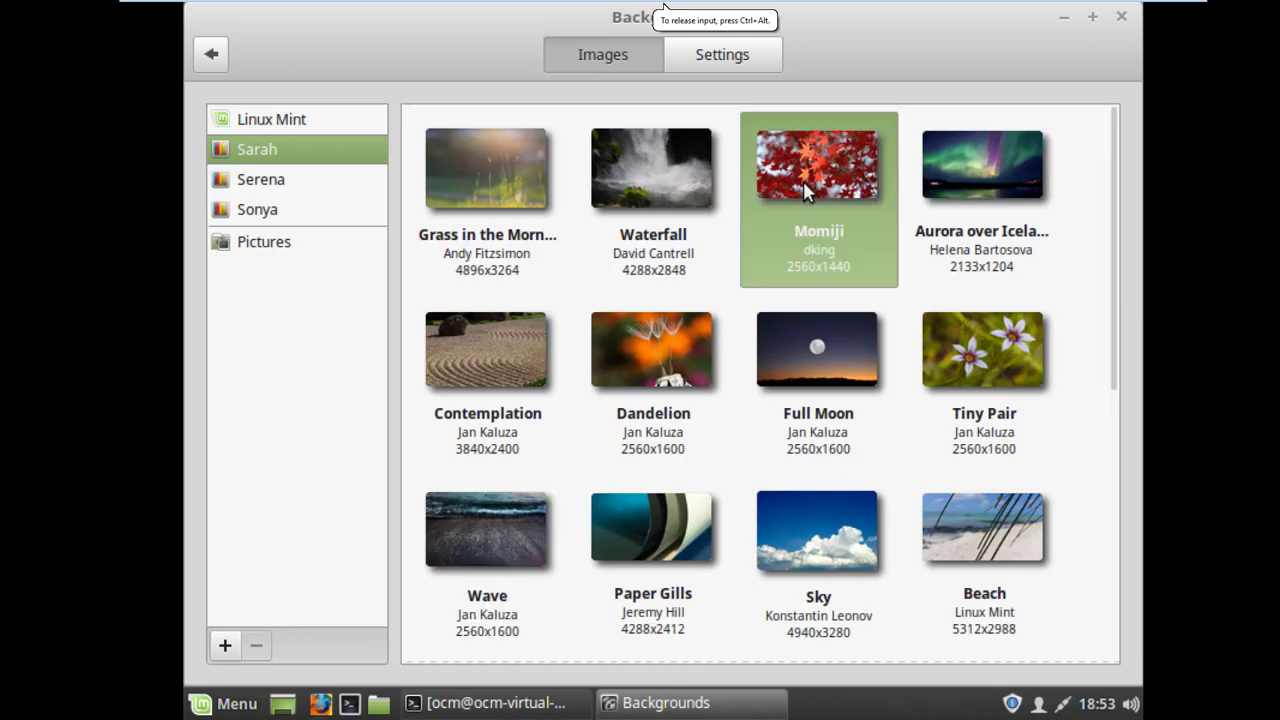
{"action": "left_click", "coordinate": [1064, 18]}
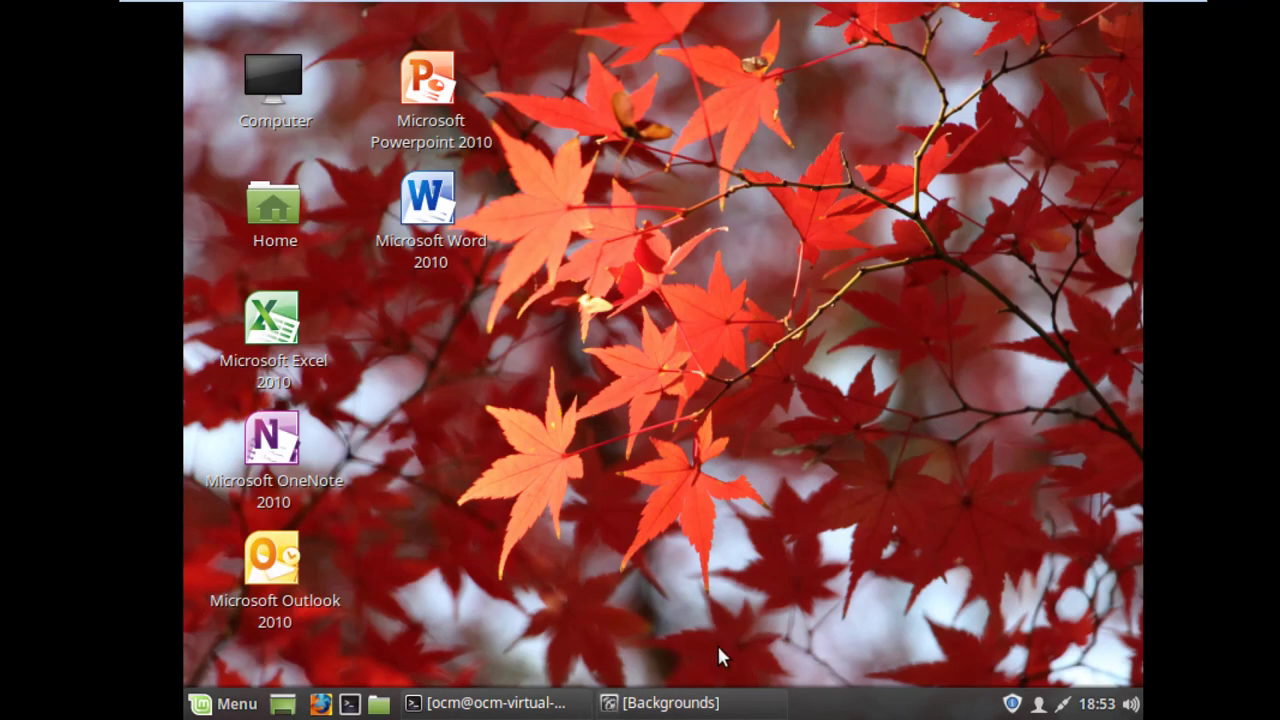
Set the Contrast image from the Serena collection as desktop background and minimize the Backgrounds window to view it.
{"action": "left_click", "coordinate": [690, 707]}
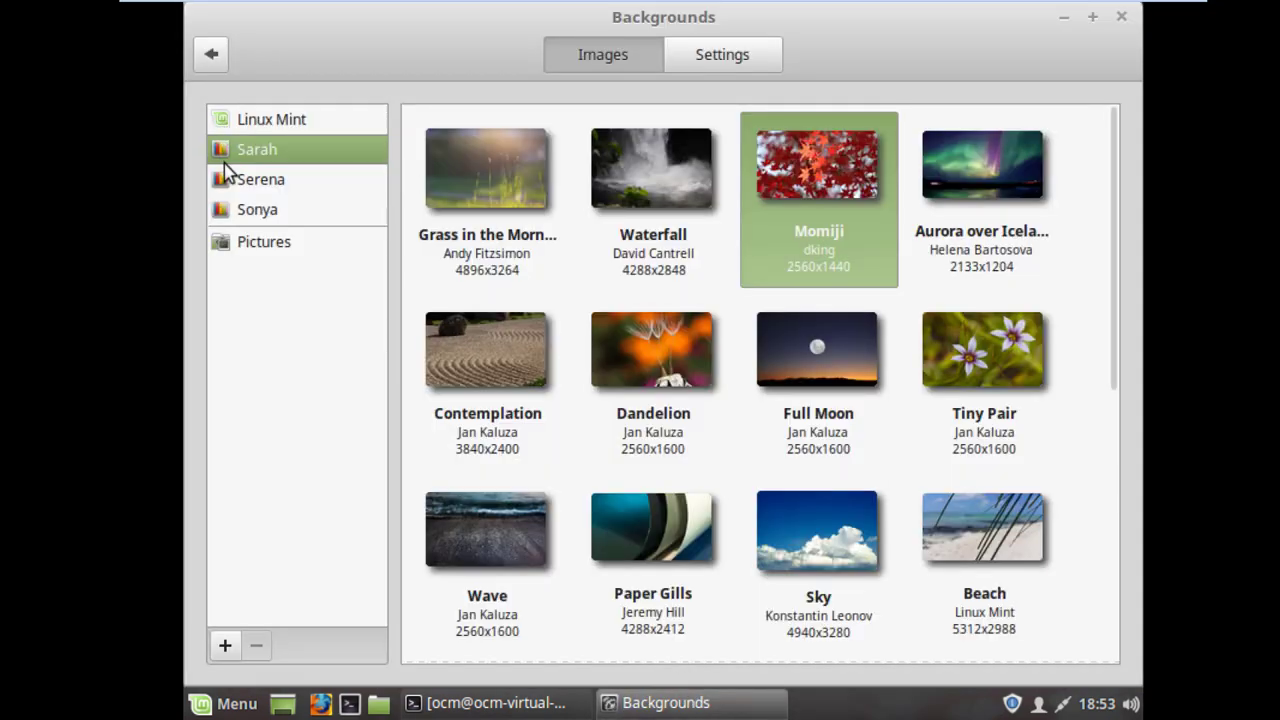
{"action": "left_click", "coordinate": [260, 186]}
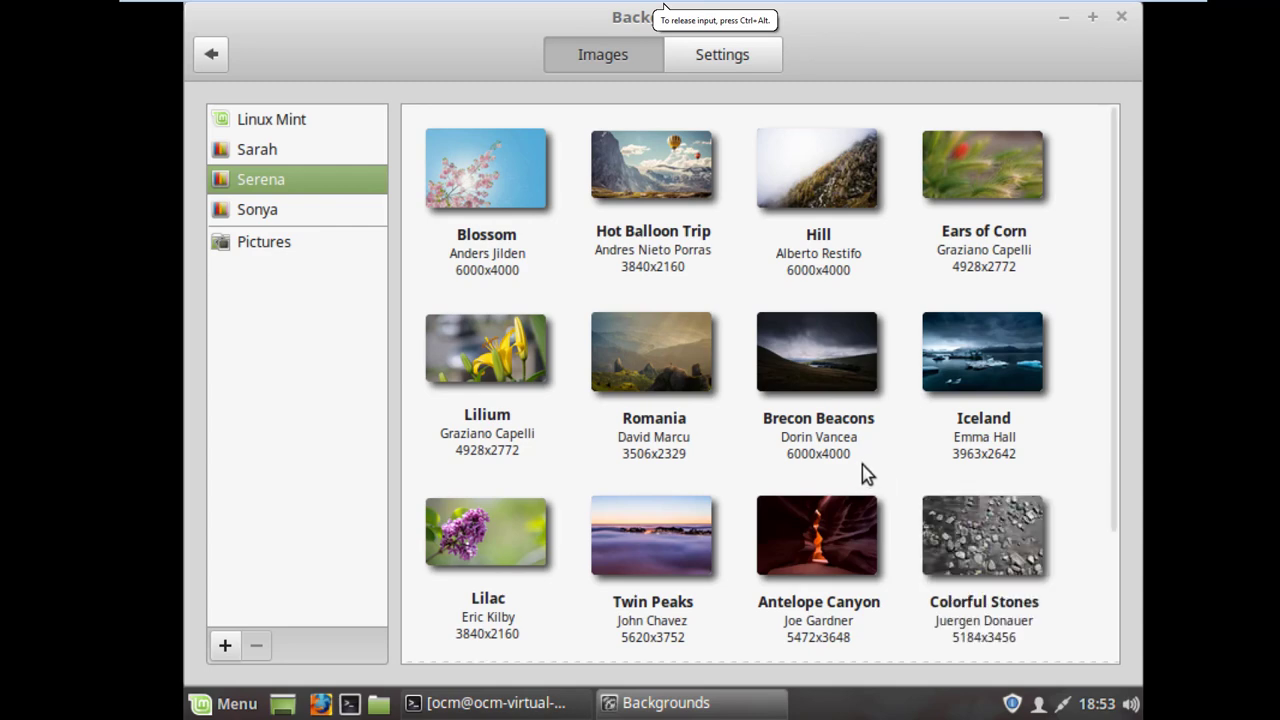
{"action": "left_click_drag", "start_coordinate": [1117, 391], "coordinate": [1137, 603]}
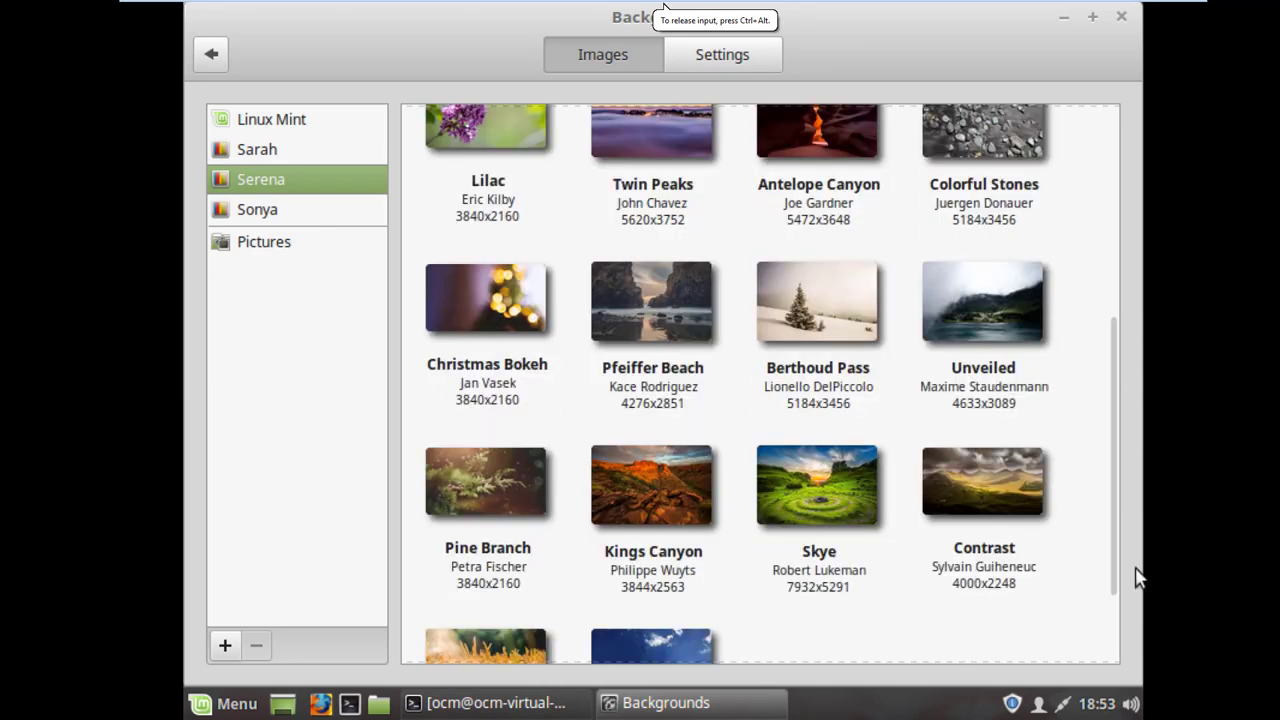
{"action": "left_click_drag", "start_coordinate": [1103, 551], "coordinate": [1116, 651]}
{"action": "left_click", "coordinate": [1014, 382]}
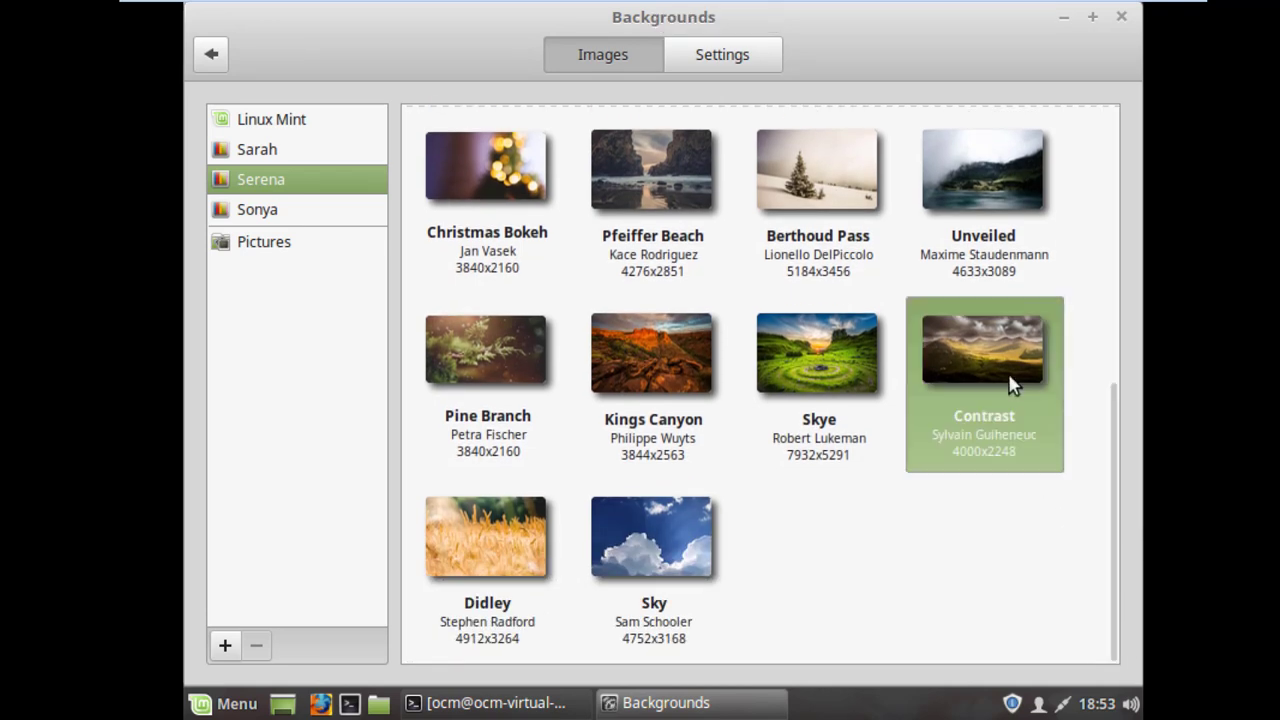
{"action": "left_click", "coordinate": [1065, 17]}
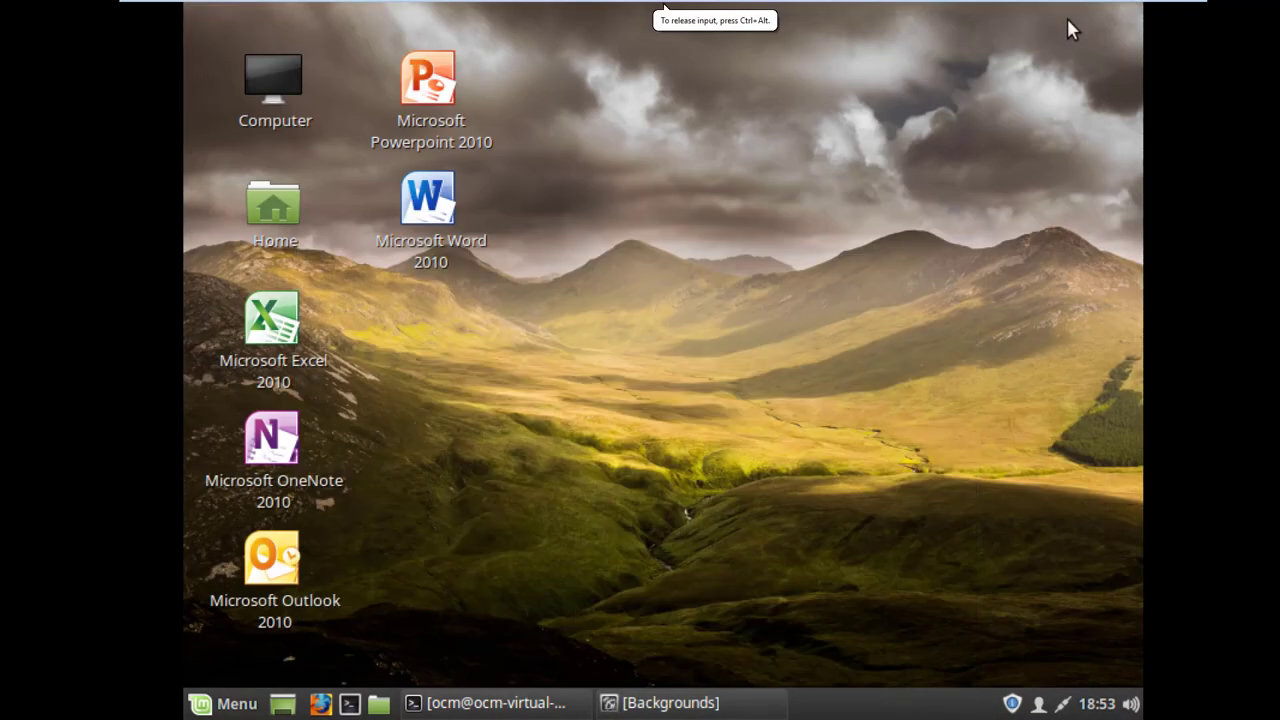
Restore the Backgrounds window, set the Conifer Cone image from the Sonya collection as desktop background, and minimize the window to view it.
{"action": "left_click", "coordinate": [729, 712]}
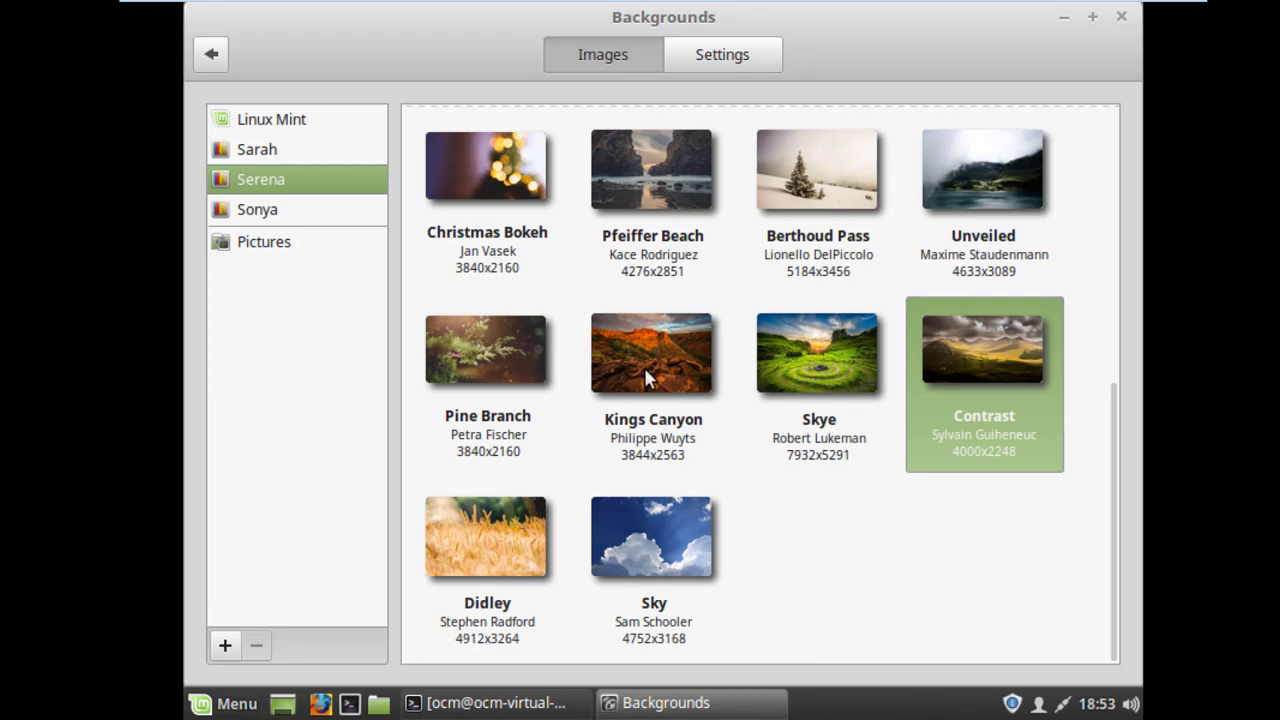
{"action": "left_click", "coordinate": [276, 212]}
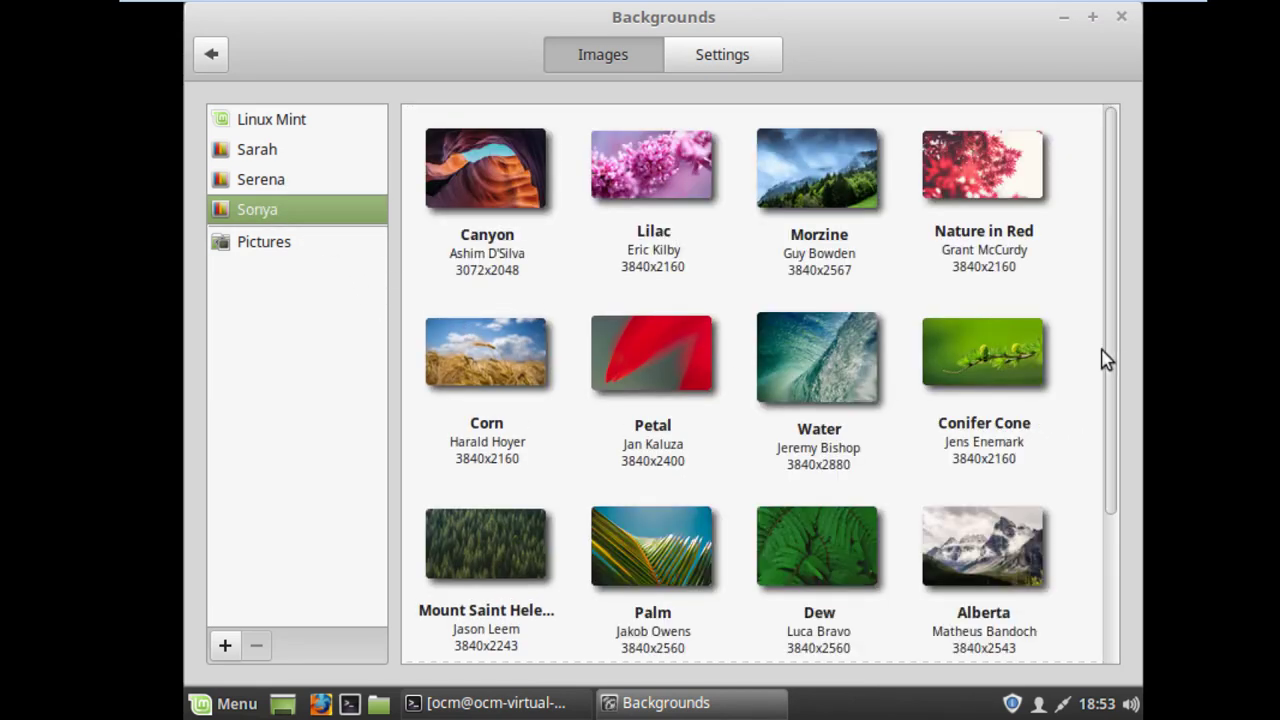
{"action": "scroll", "coordinate": [1113, 358], "scroll_direction": "down", "scroll_amount": 1}
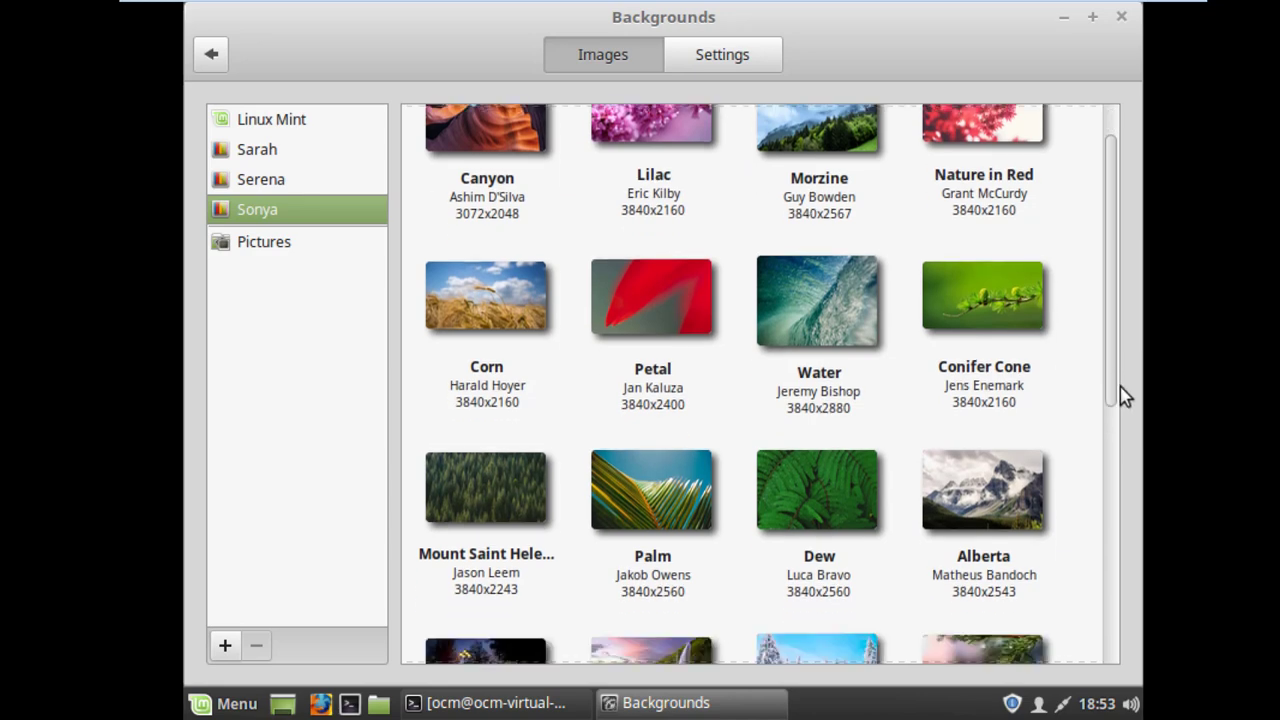
{"action": "left_click", "coordinate": [997, 289]}
{"action": "left_click", "coordinate": [1066, 17]}
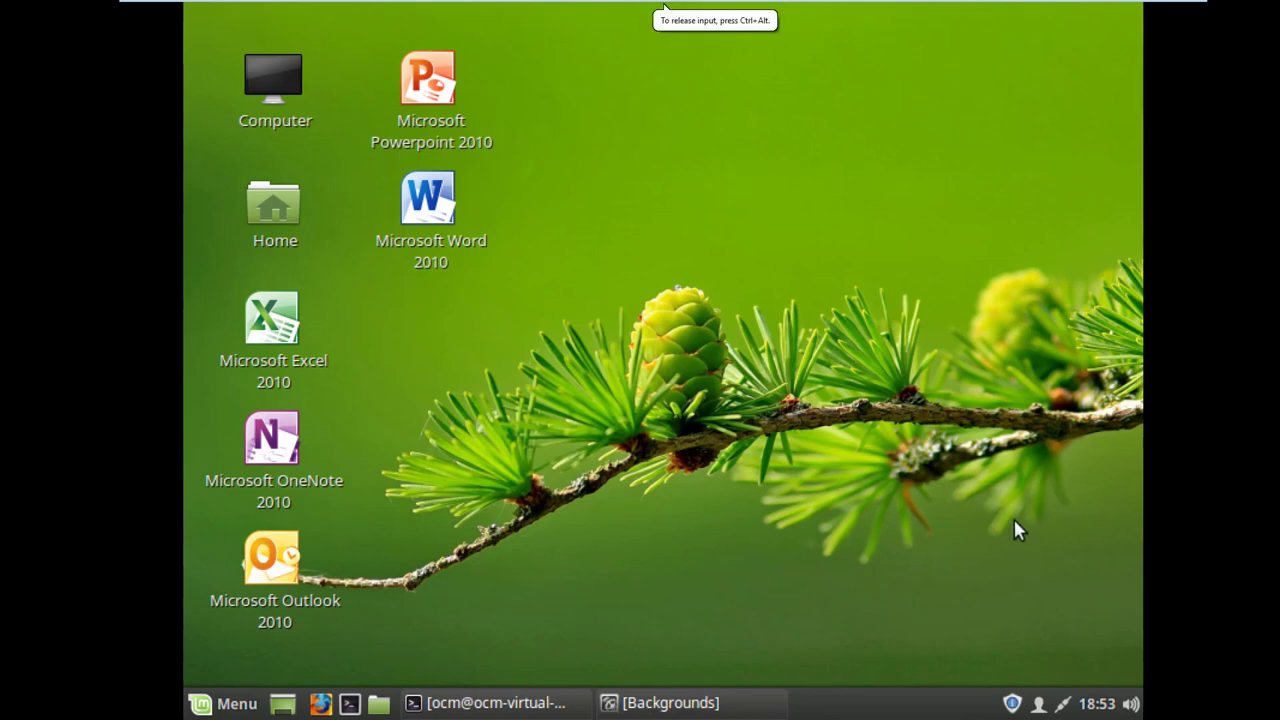
Restore the Backgrounds window, set the Dew image as desktop background, and minimize the window to view it.
{"action": "left_click", "coordinate": [738, 708]}
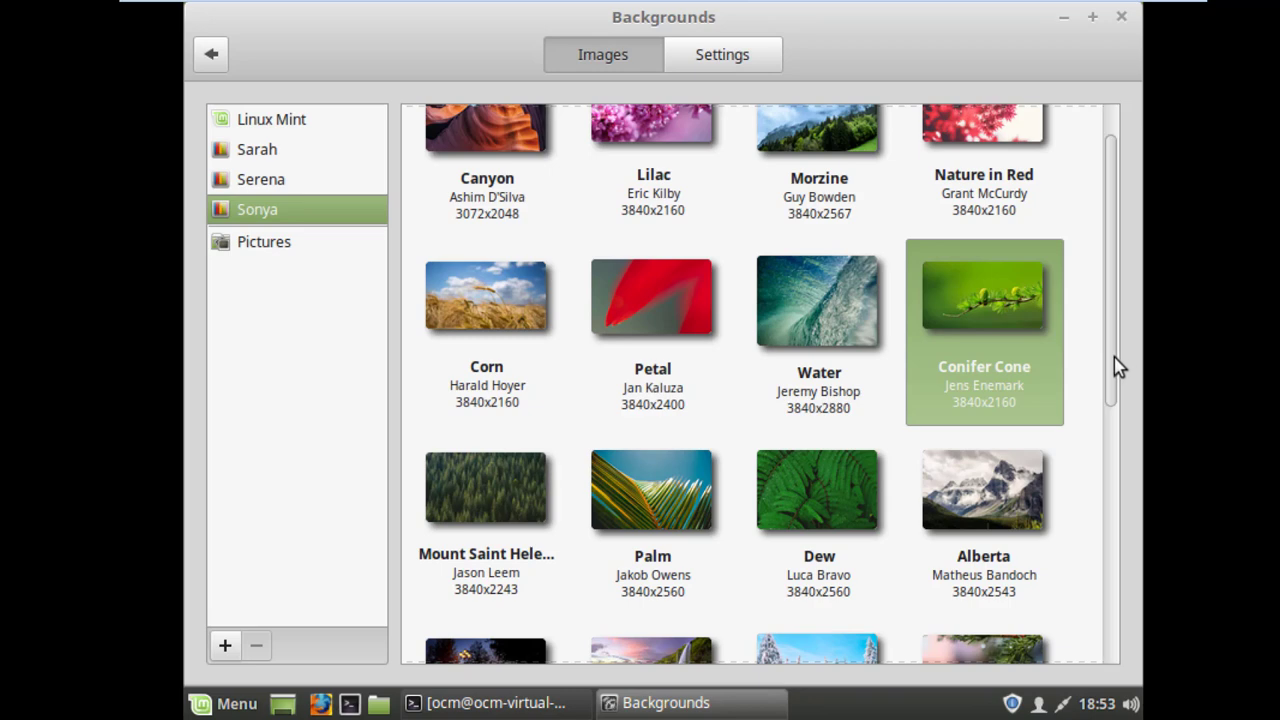
{"action": "left_click", "coordinate": [820, 490]}
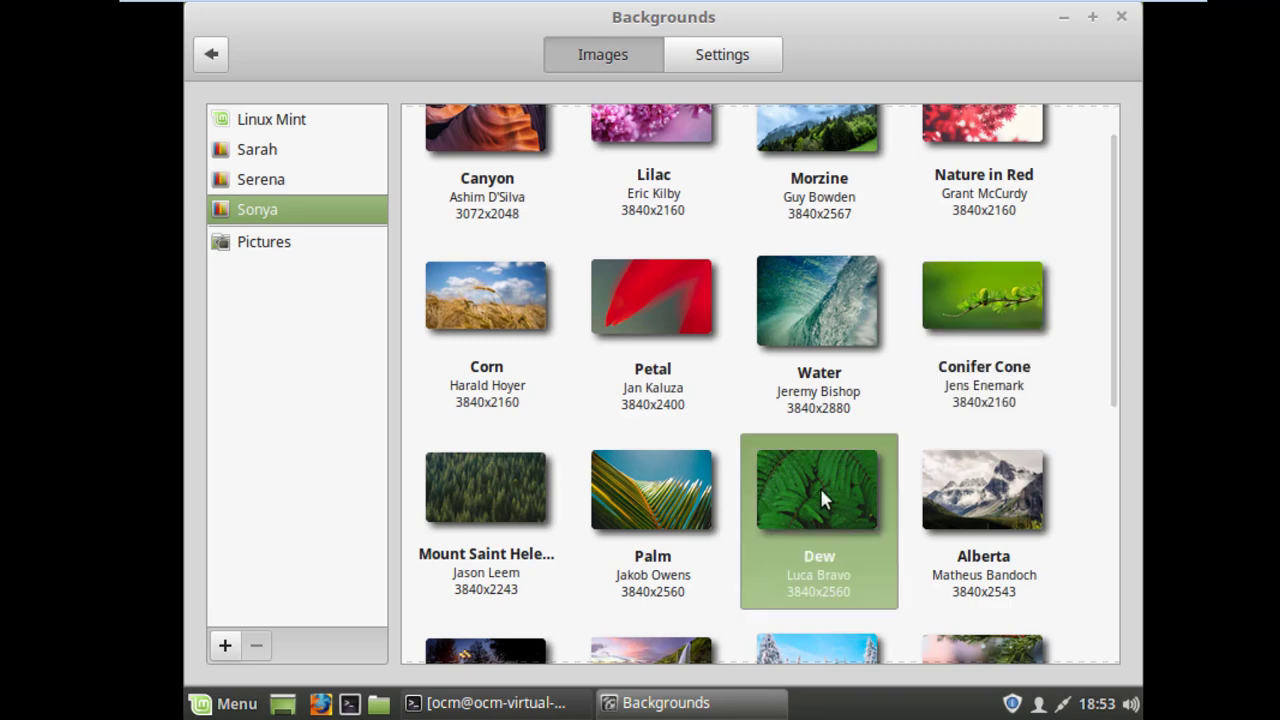
{"action": "left_click", "coordinate": [1065, 18]}
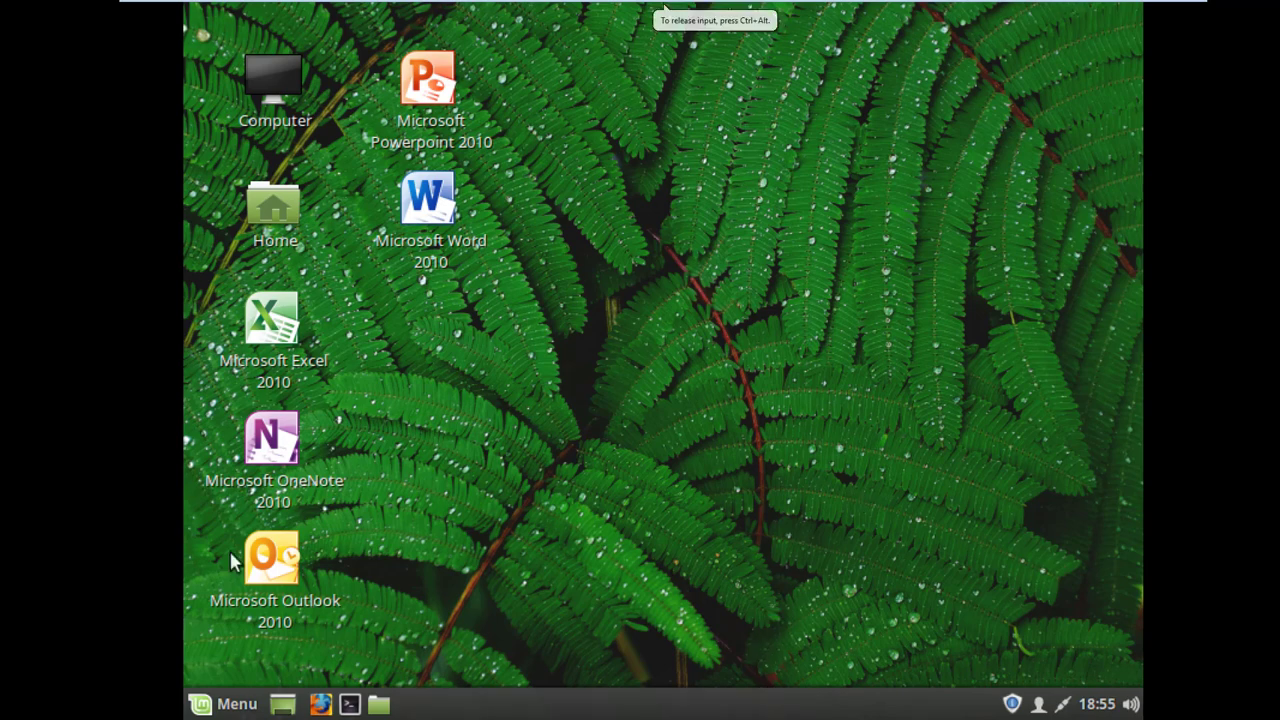
Open the session dialog for shutting down the system.
{"action": "left_click", "coordinate": [215, 703]}
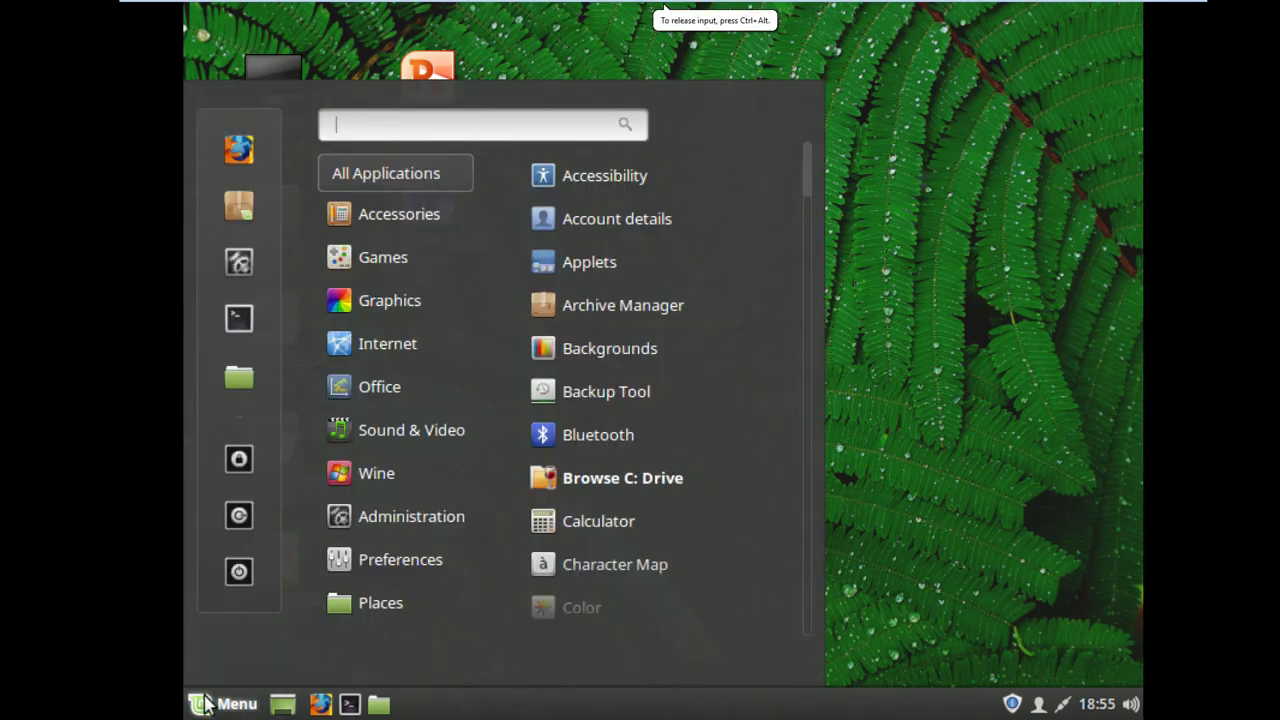
{"action": "left_click", "coordinate": [238, 573]}
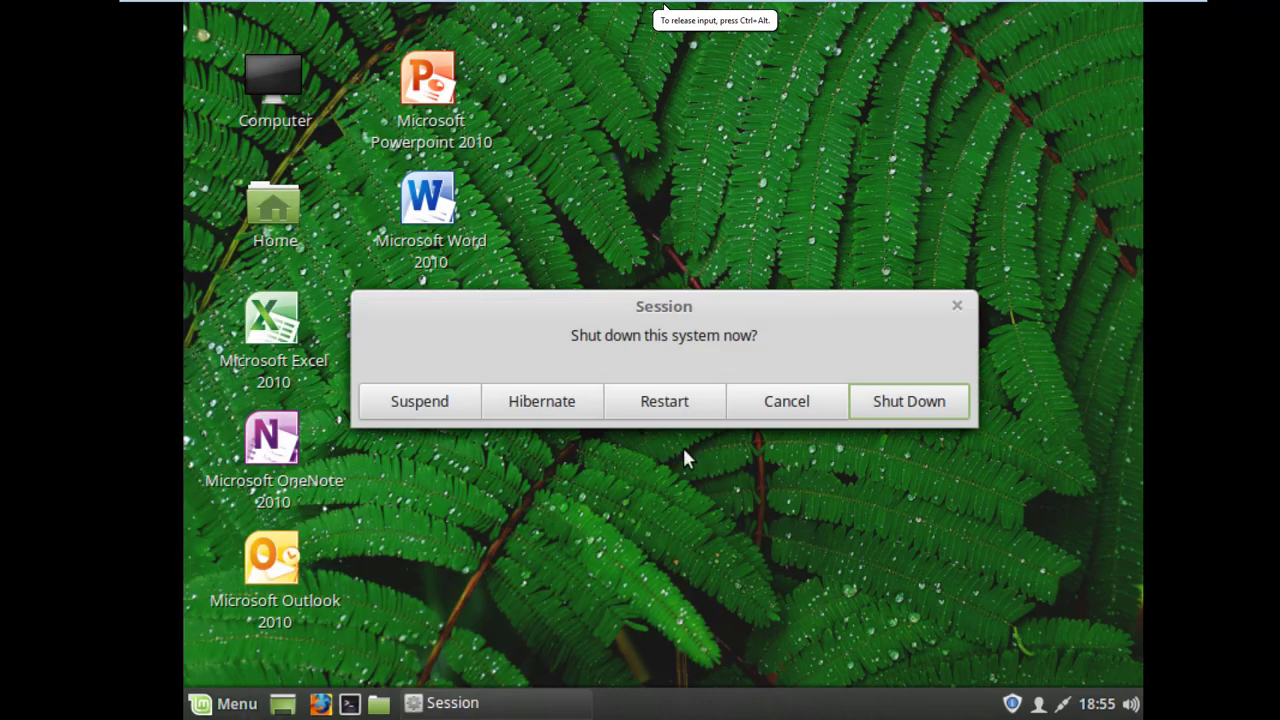